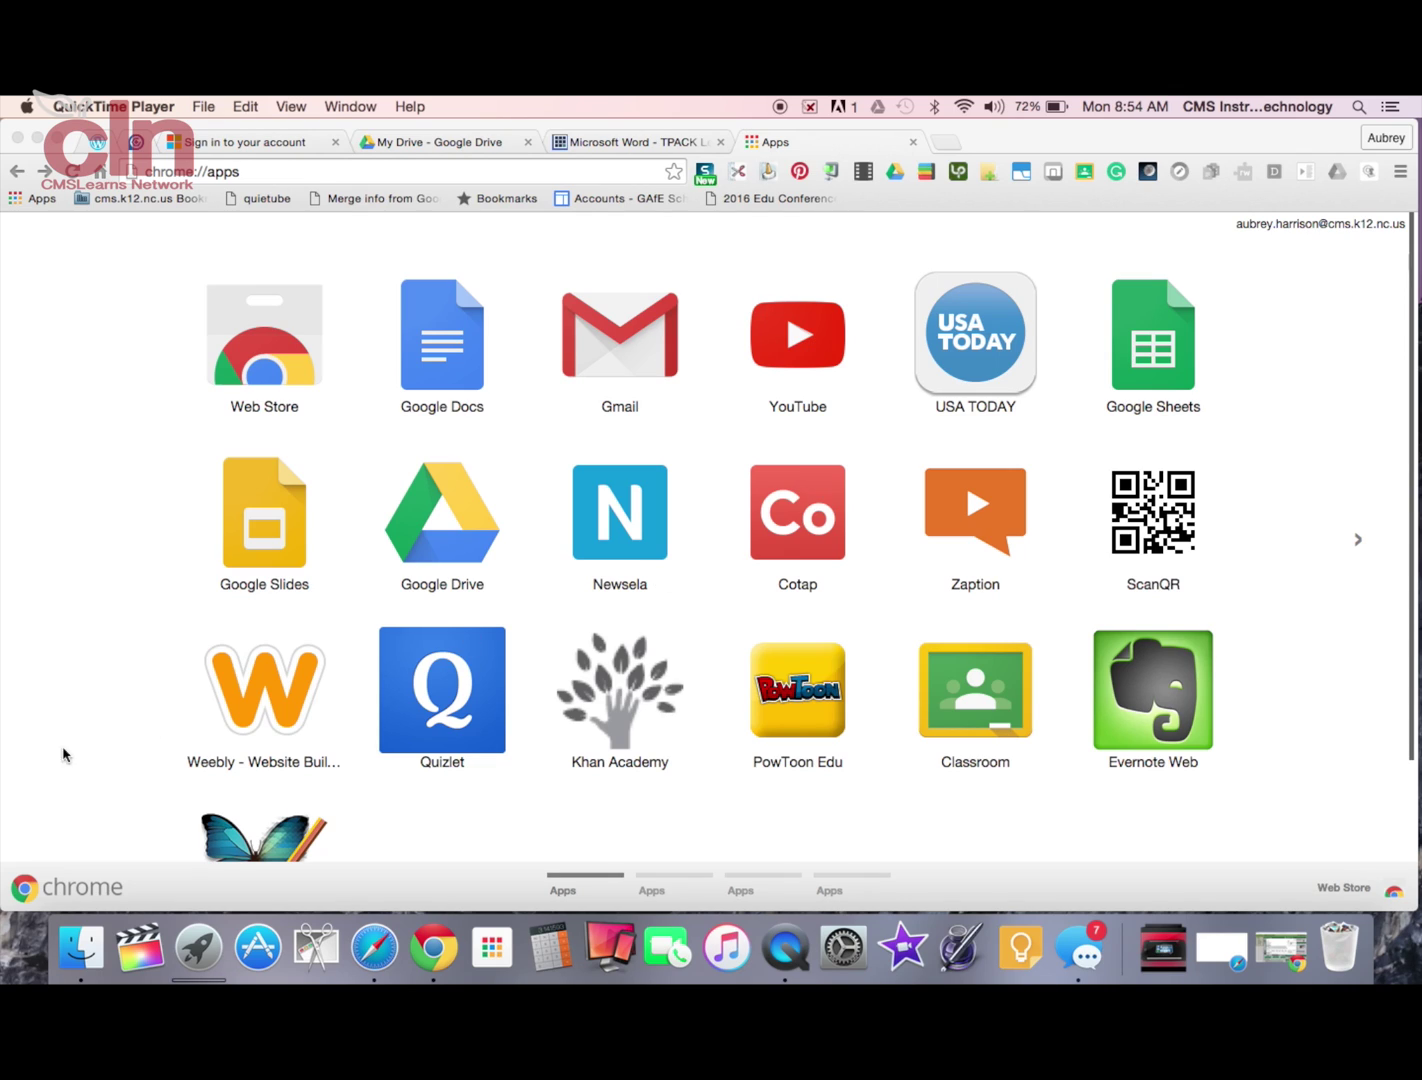
# Step: Open the Chrome Web Store and search it for "edpuzzle"
pyautogui.click(258, 376)
pyautogui.click(258, 377)
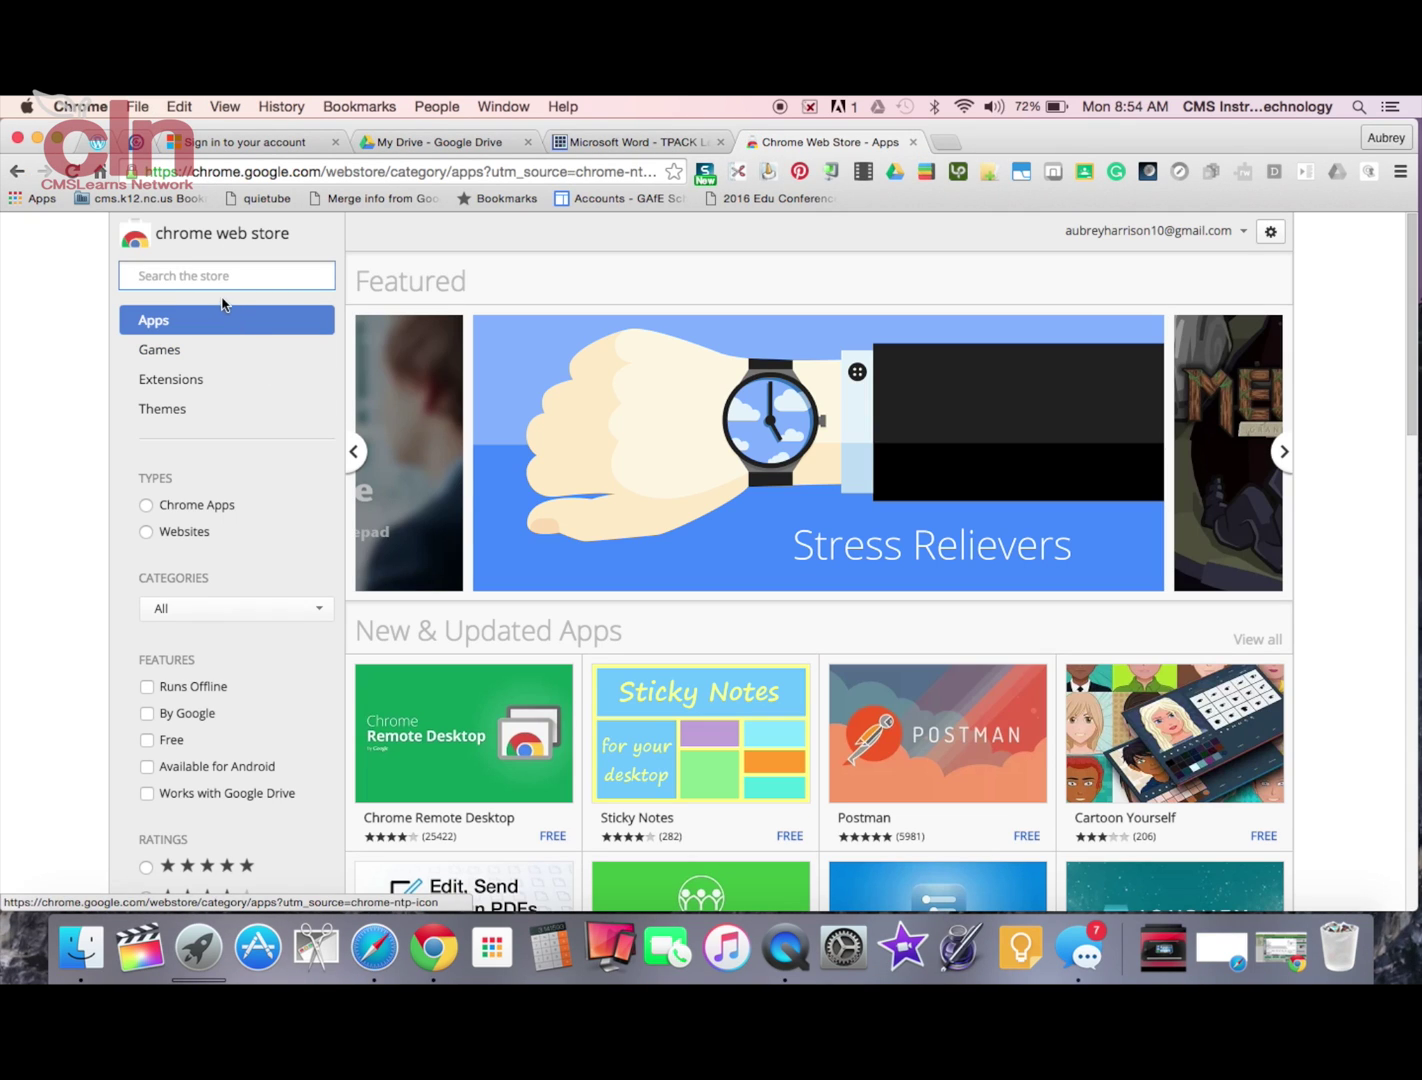
pyautogui.click(220, 280)
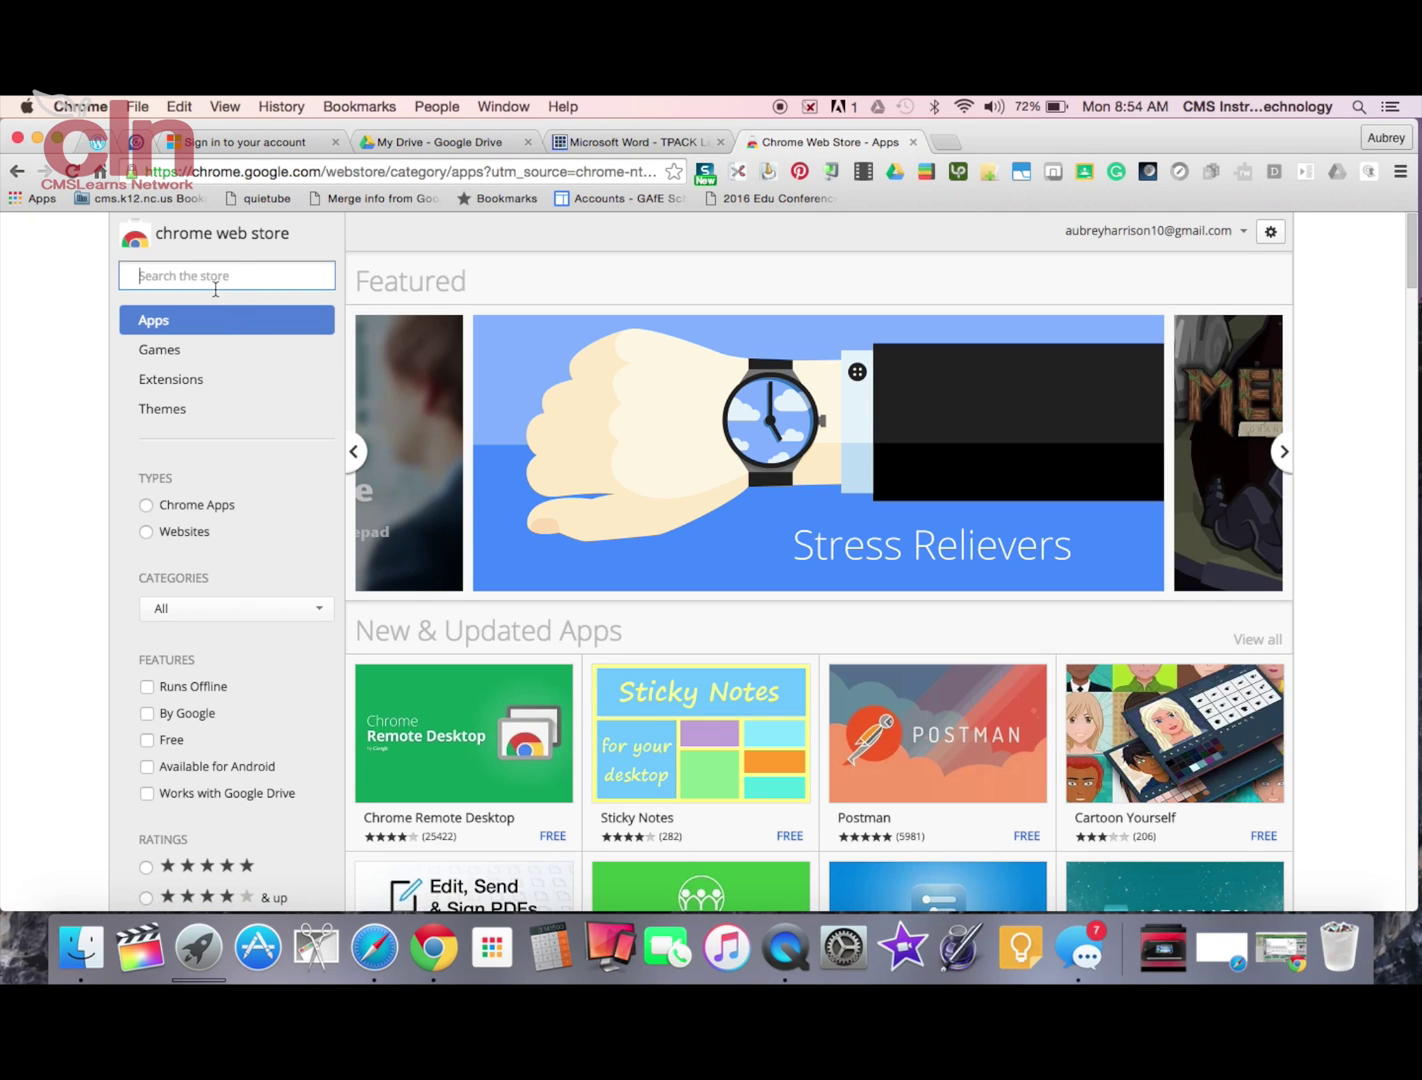
pyautogui.write('ed')
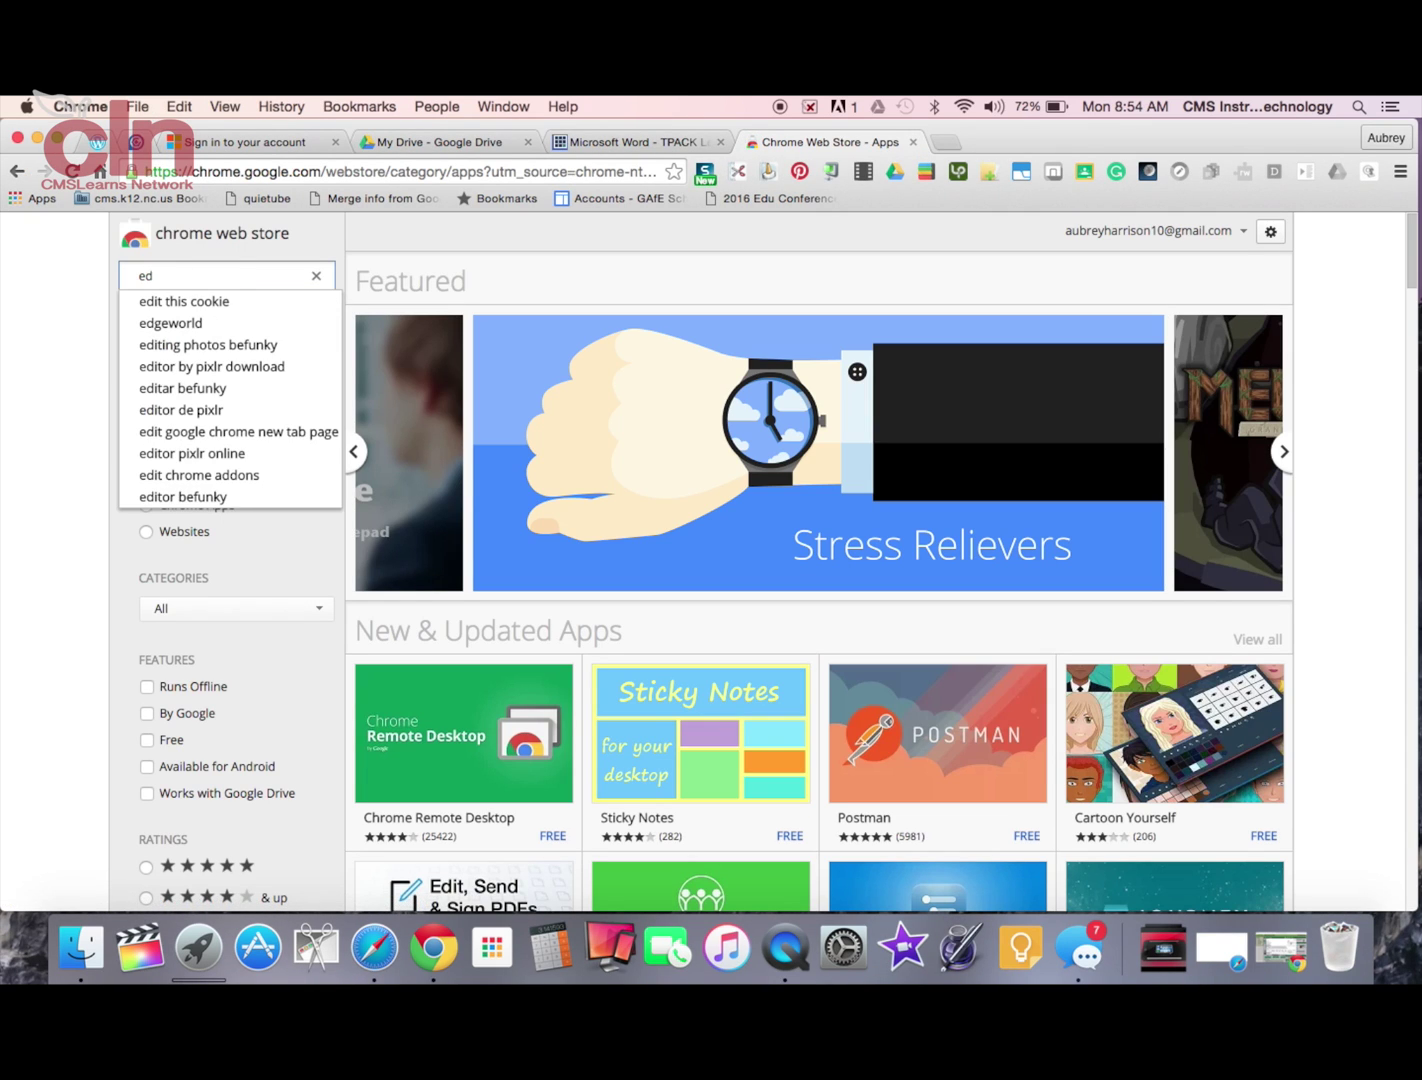
pyautogui.write('puzzl')
pyautogui.write('e')
pyautogui.press('Return')
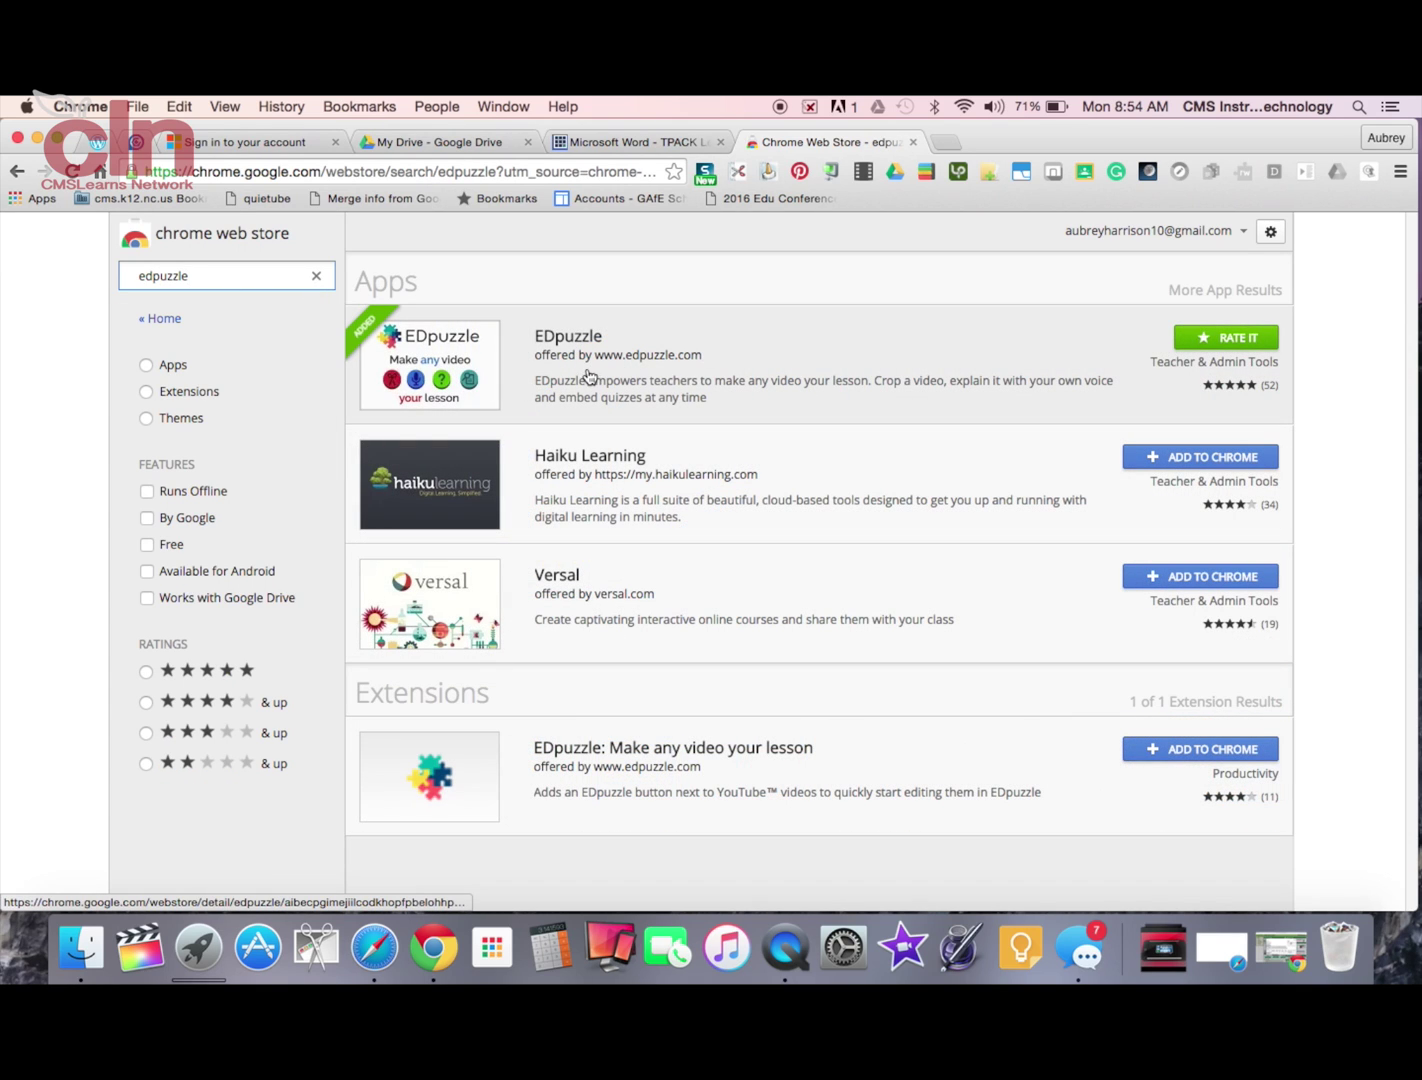
# Step: Open the installed EDpuzzle app from the last page of Chrome apps in a new tab
pyautogui.click(942, 140)
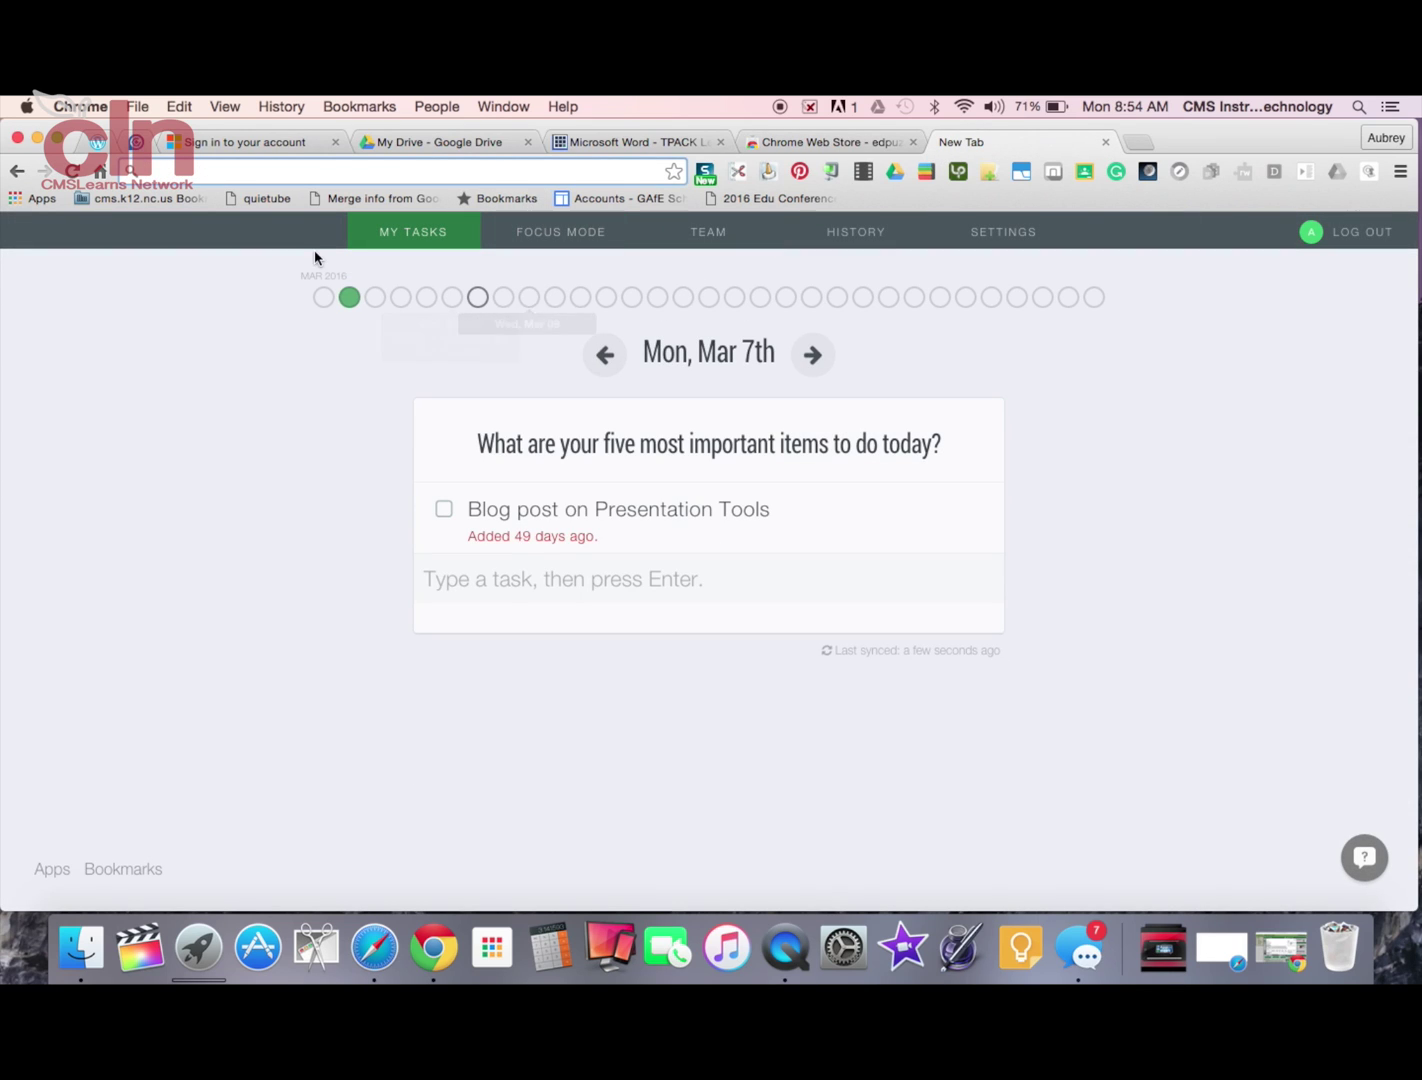
pyautogui.click(18, 197)
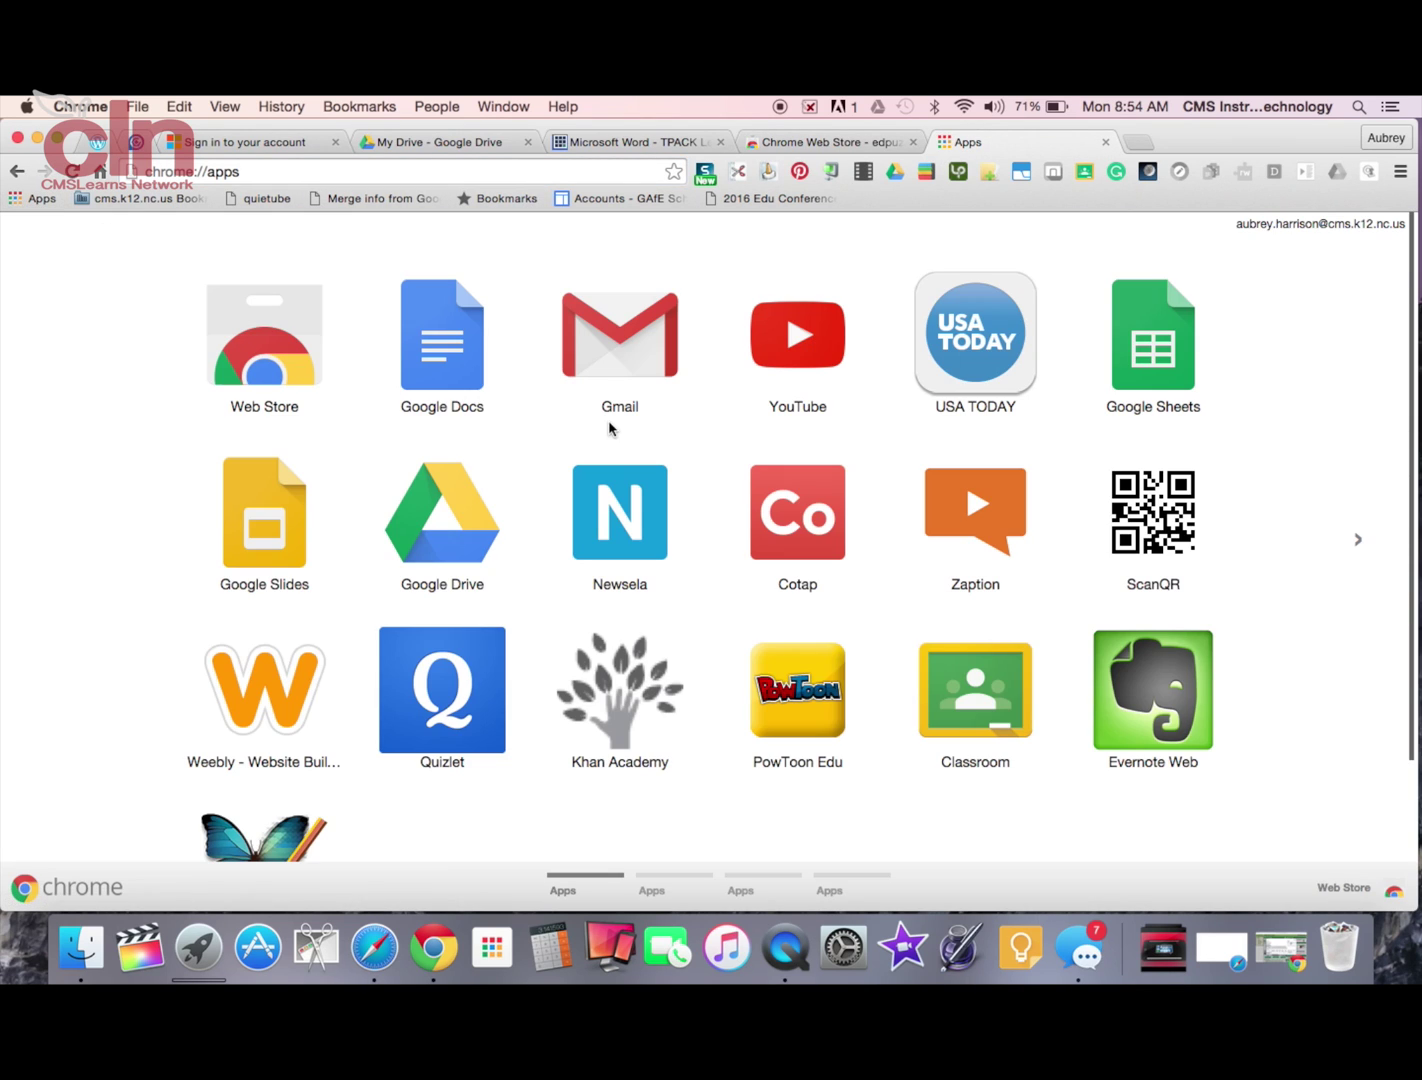
pyautogui.click(832, 888)
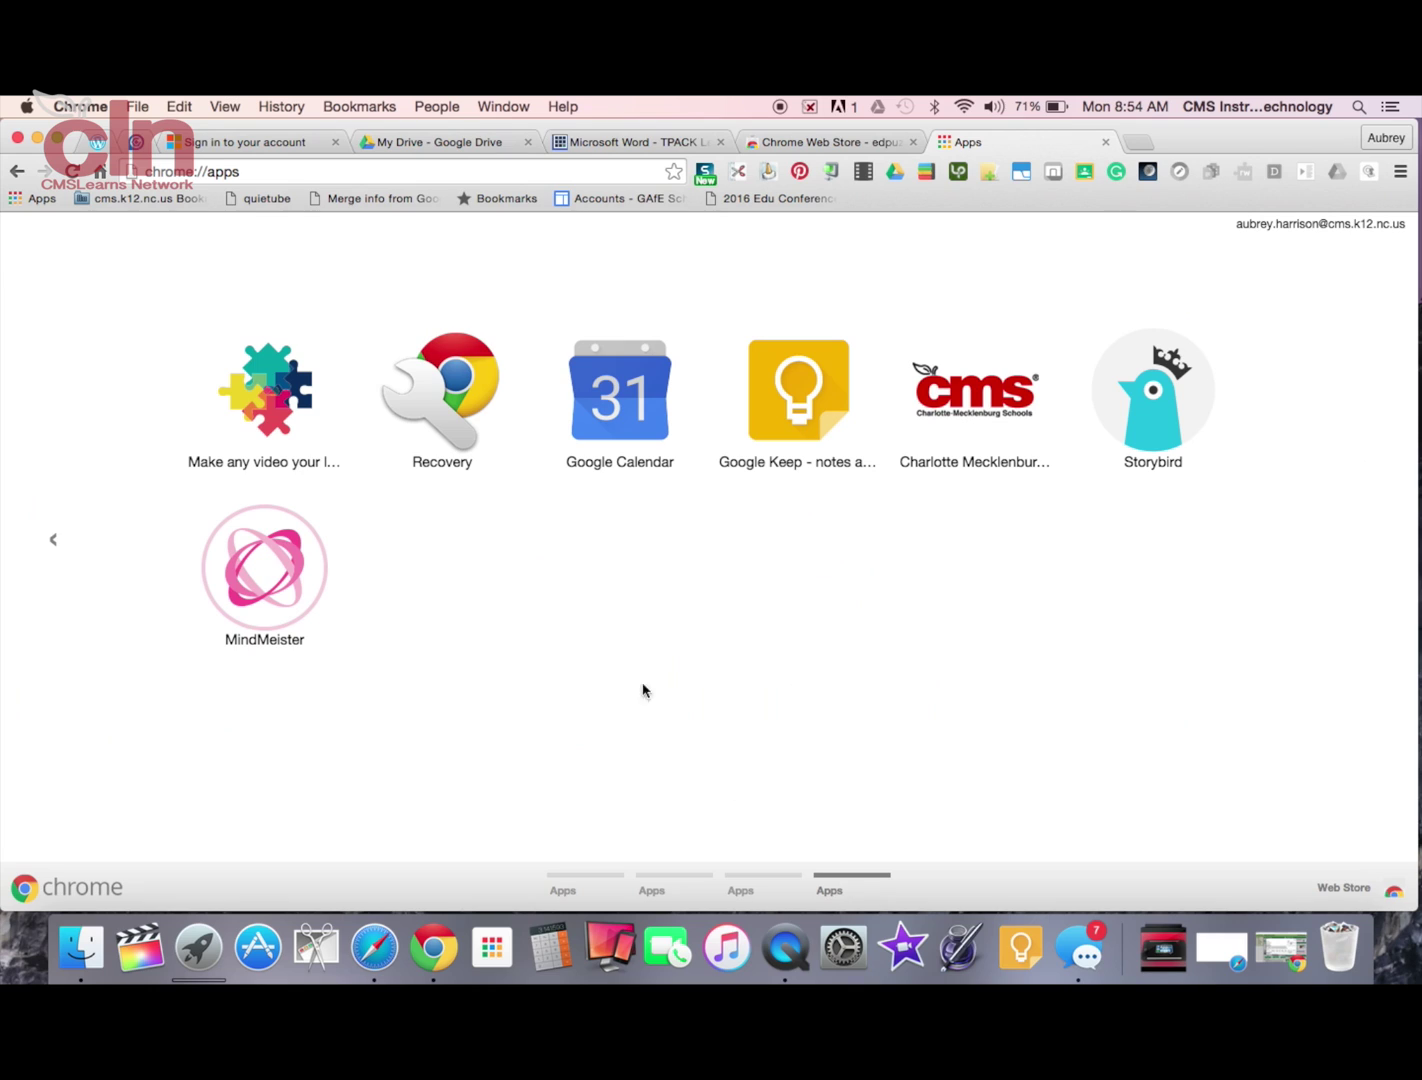
pyautogui.click(254, 412)
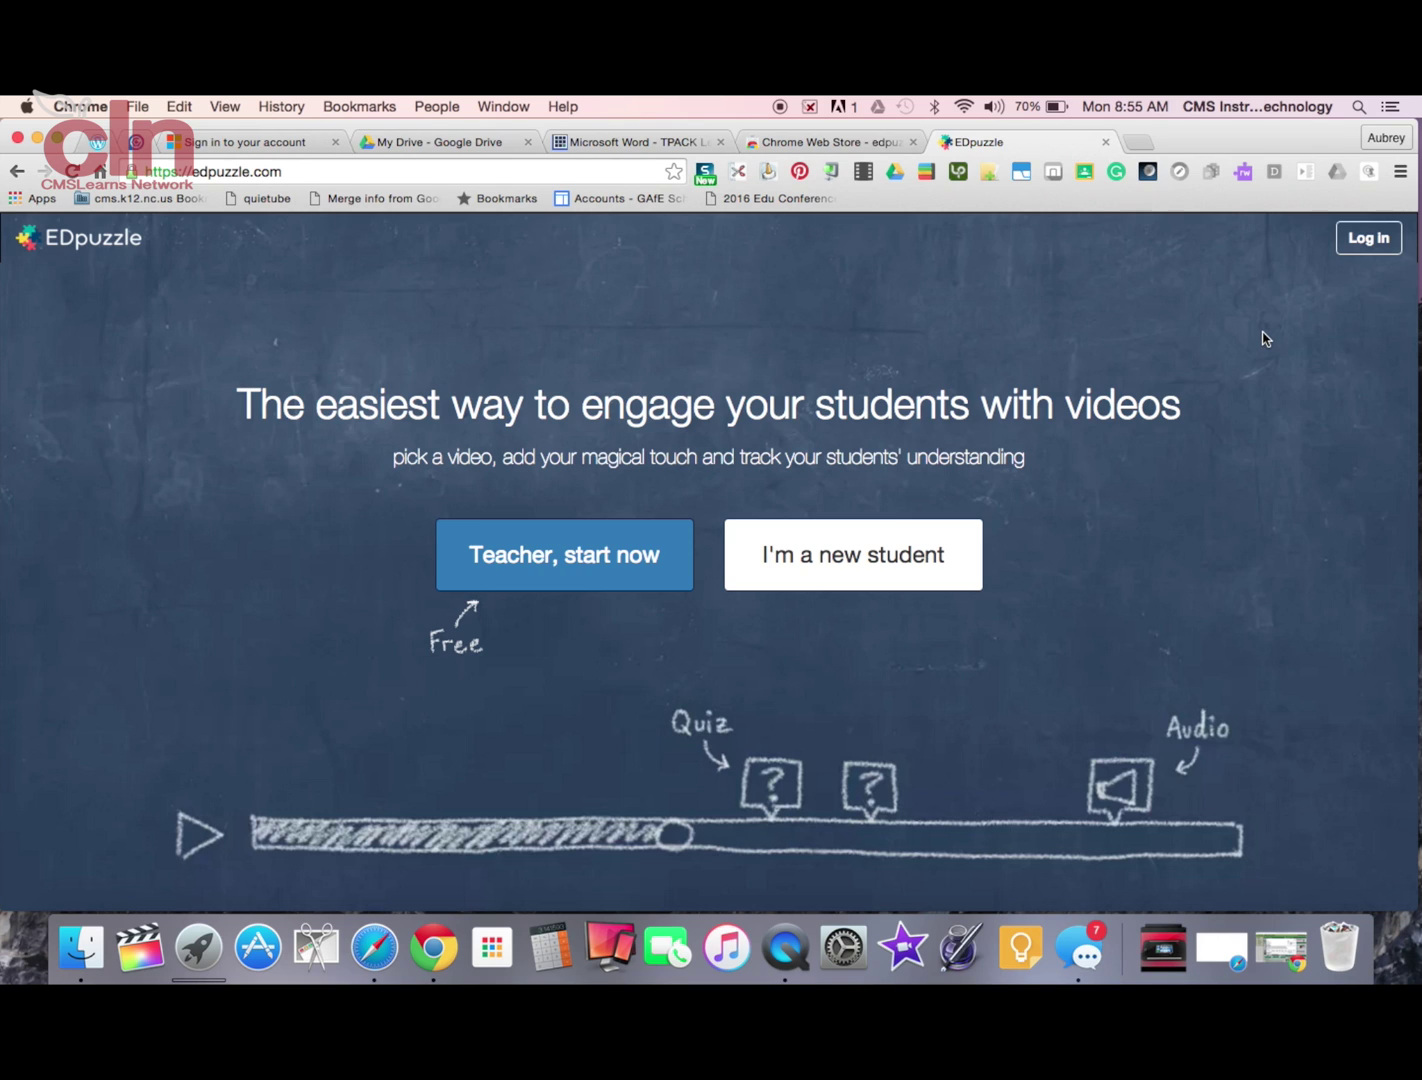
# Step: Log in to EDpuzzle as a teacher with the cms.k12.nc.us Google account of the individual teacher
pyautogui.click(1360, 243)
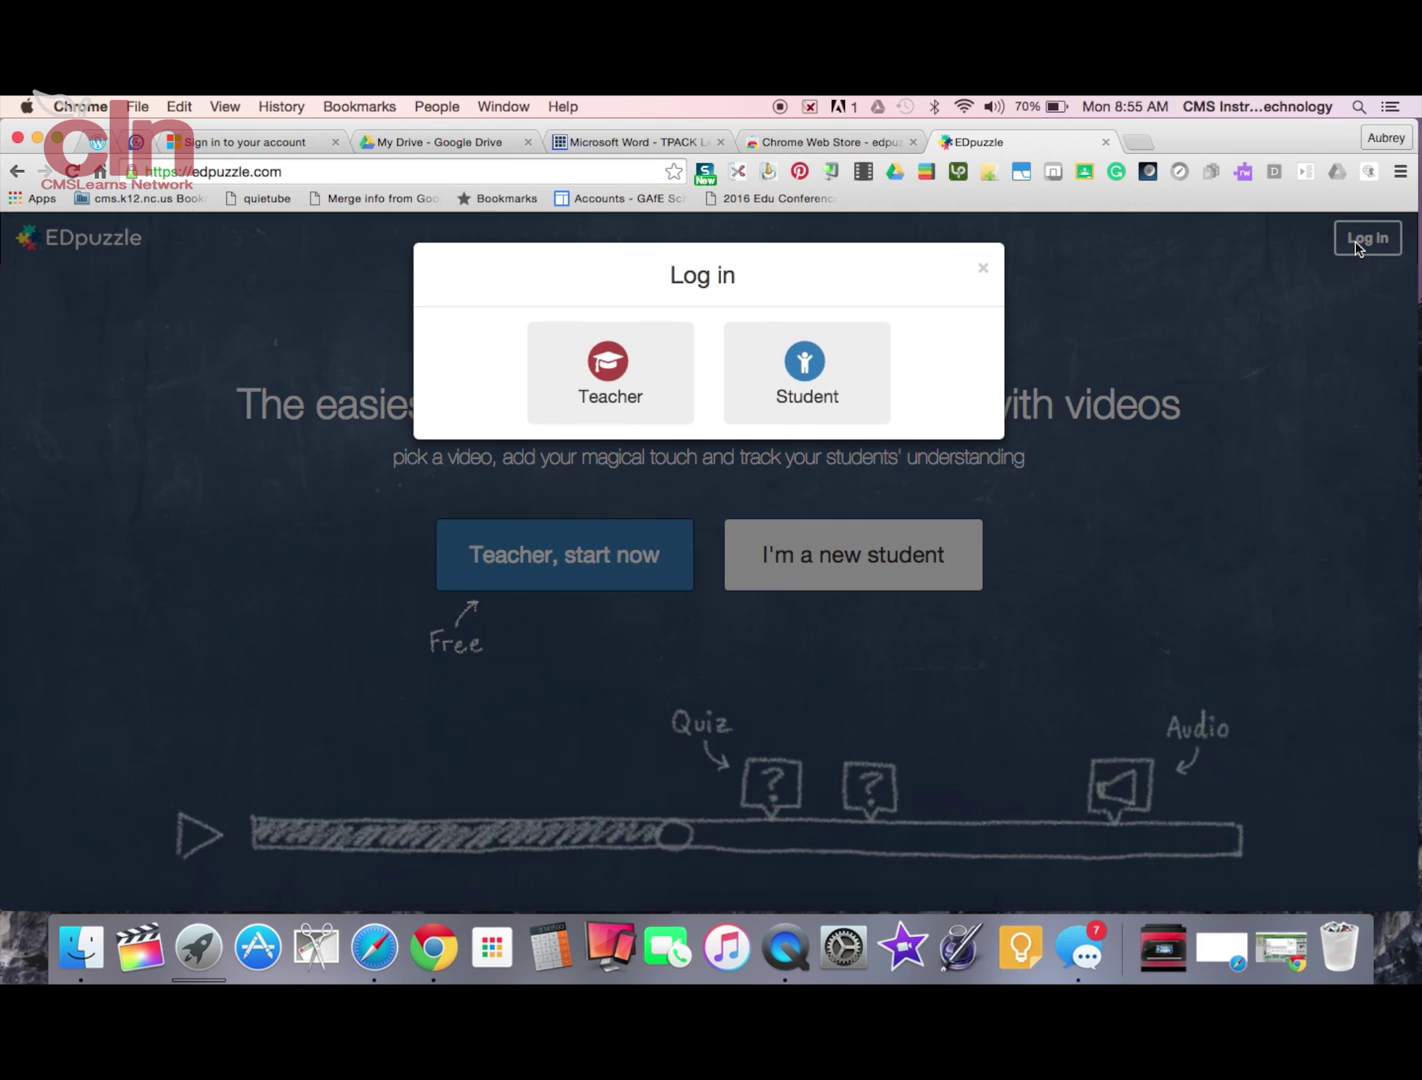
pyautogui.click(625, 389)
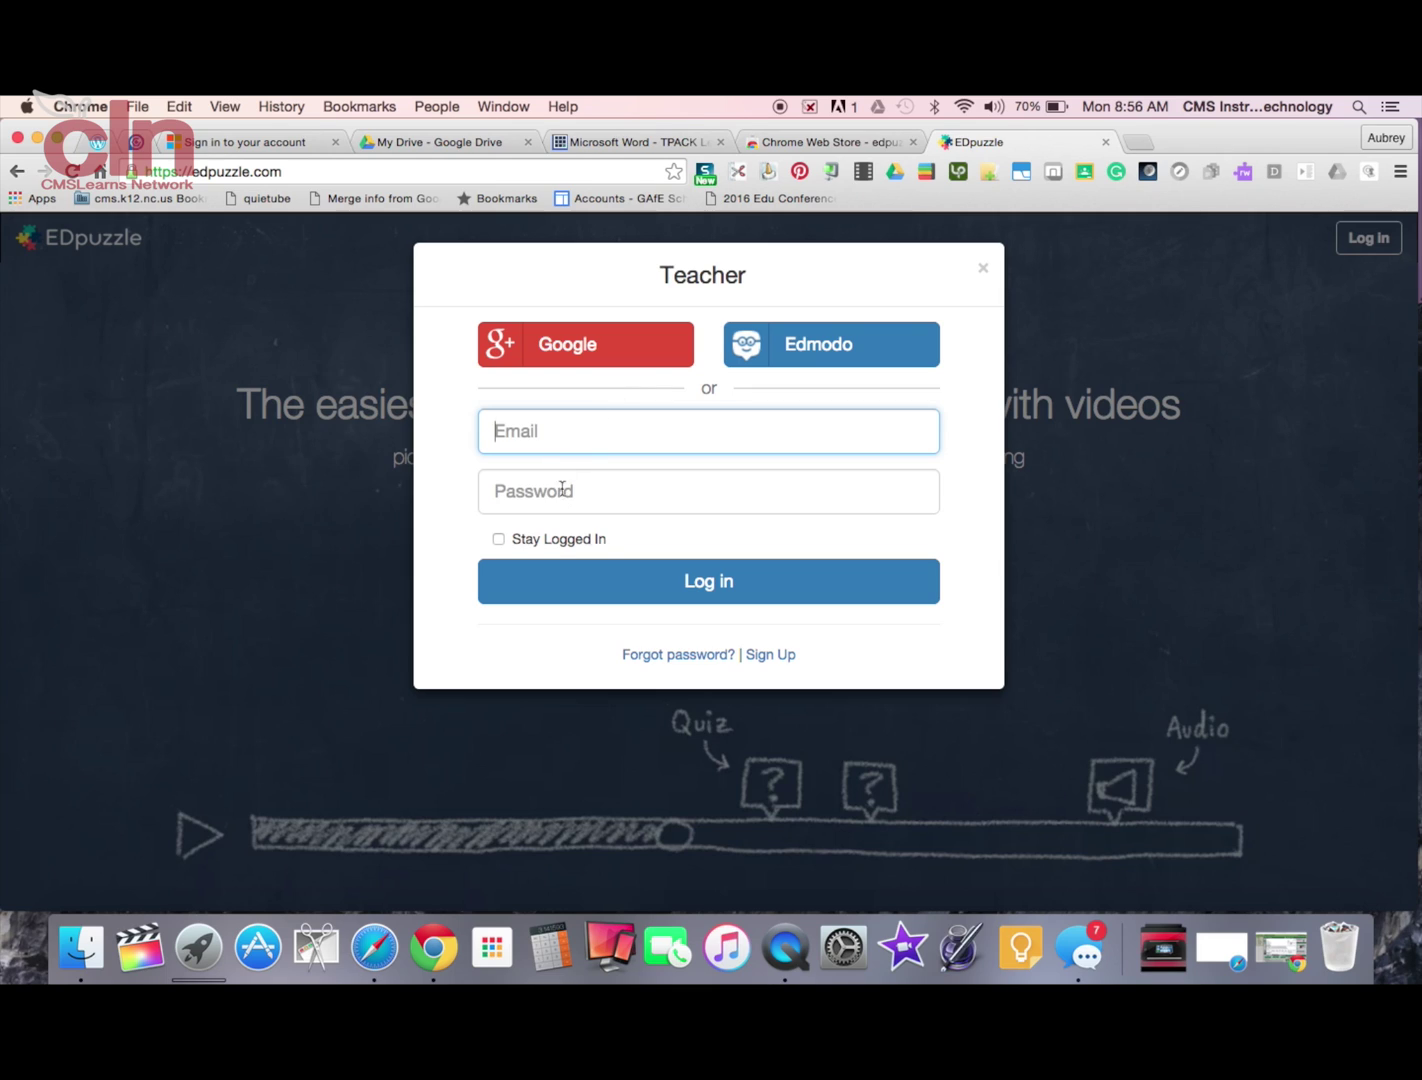
pyautogui.click(566, 352)
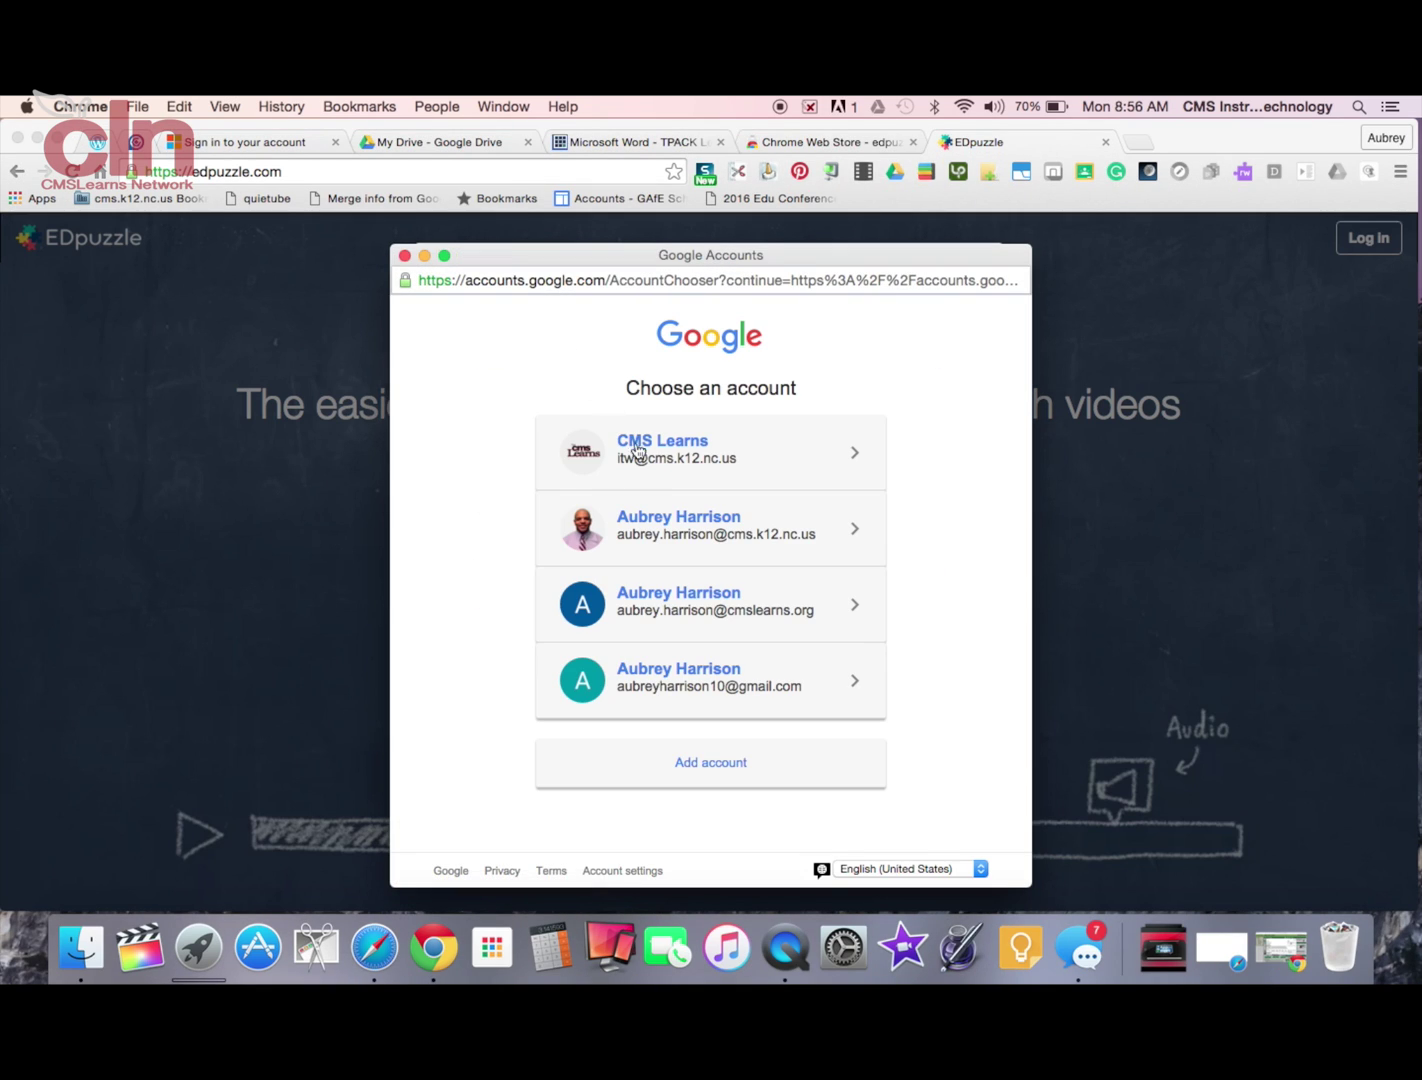
pyautogui.click(650, 519)
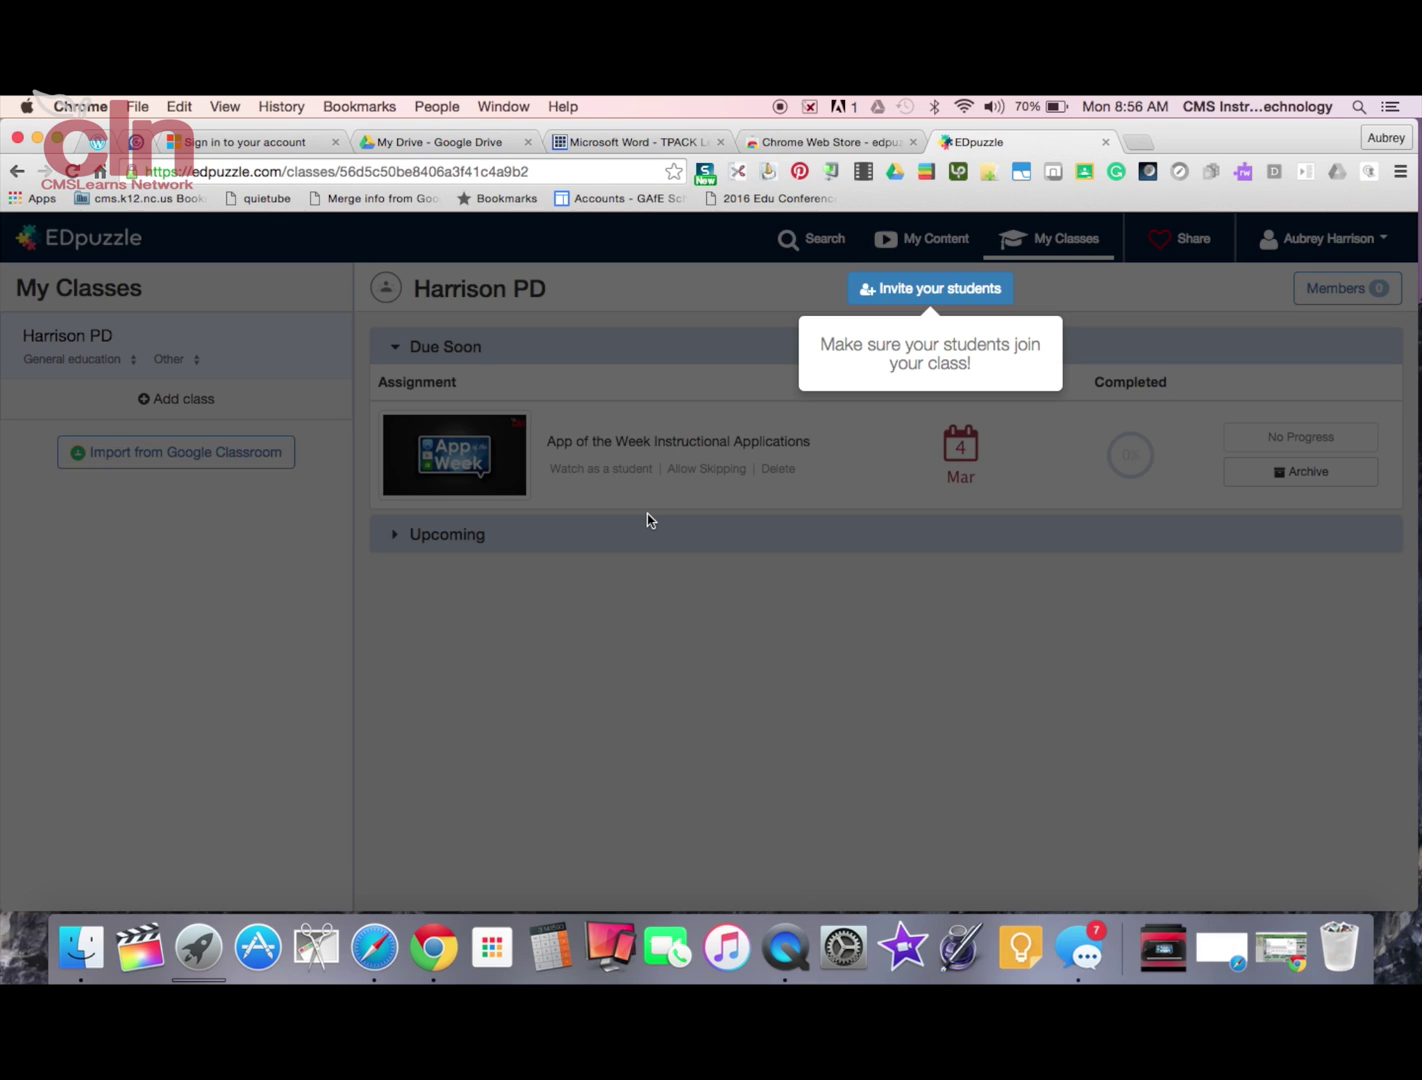
# Step: Review the options for inviting students to the class and close the invitation dialog
pyautogui.click(899, 294)
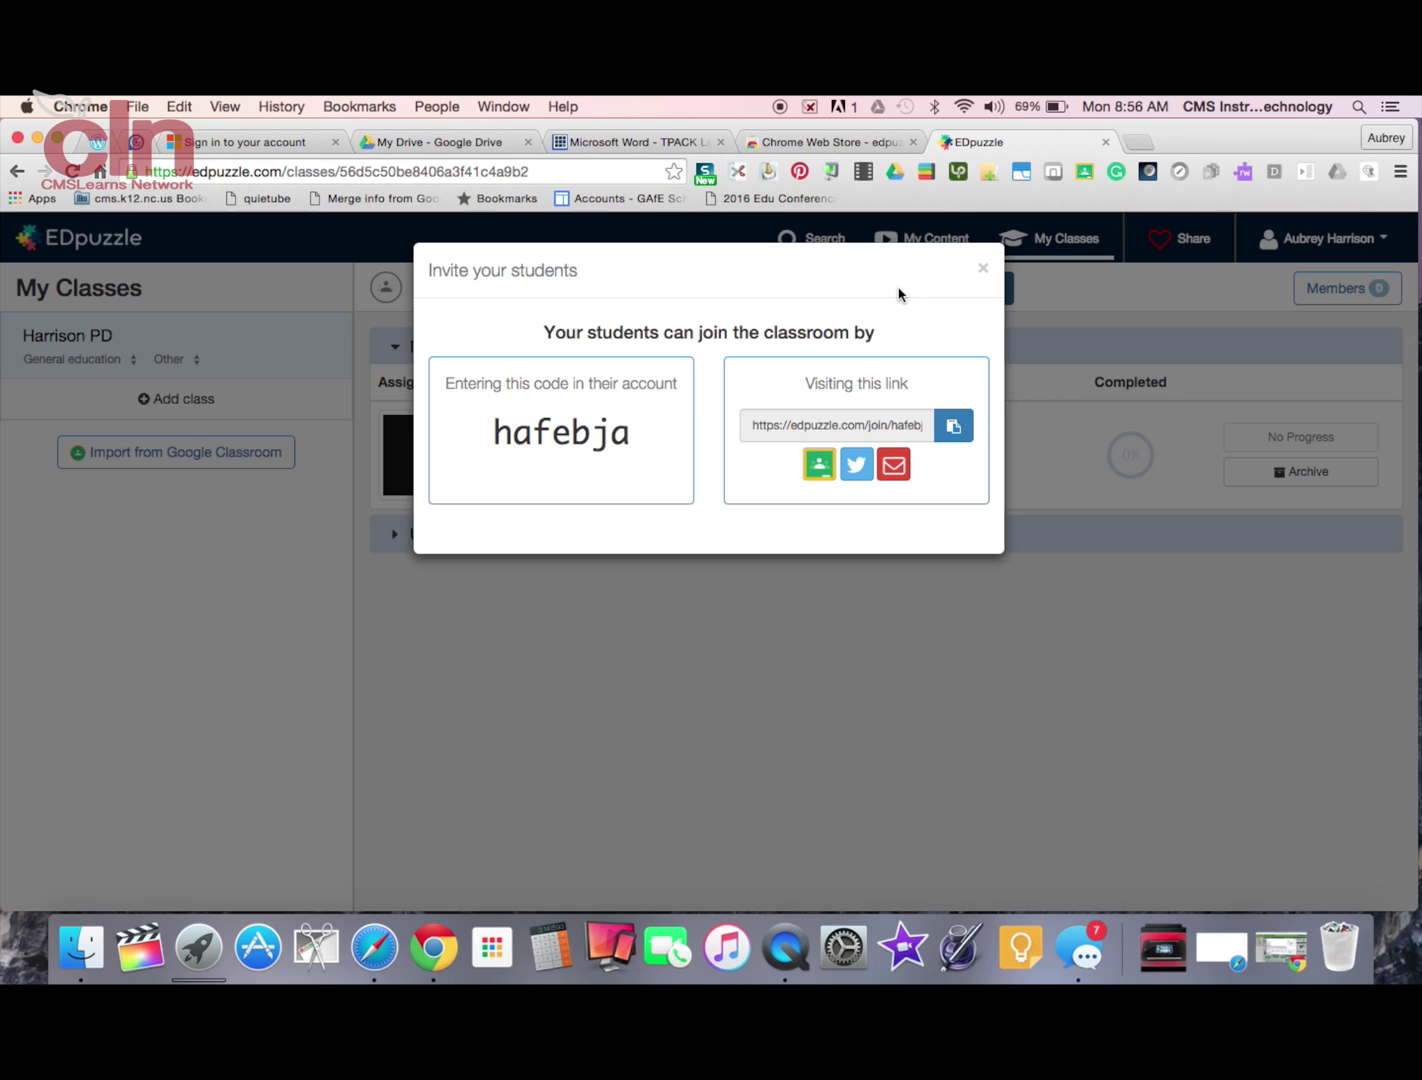
pyautogui.click(984, 268)
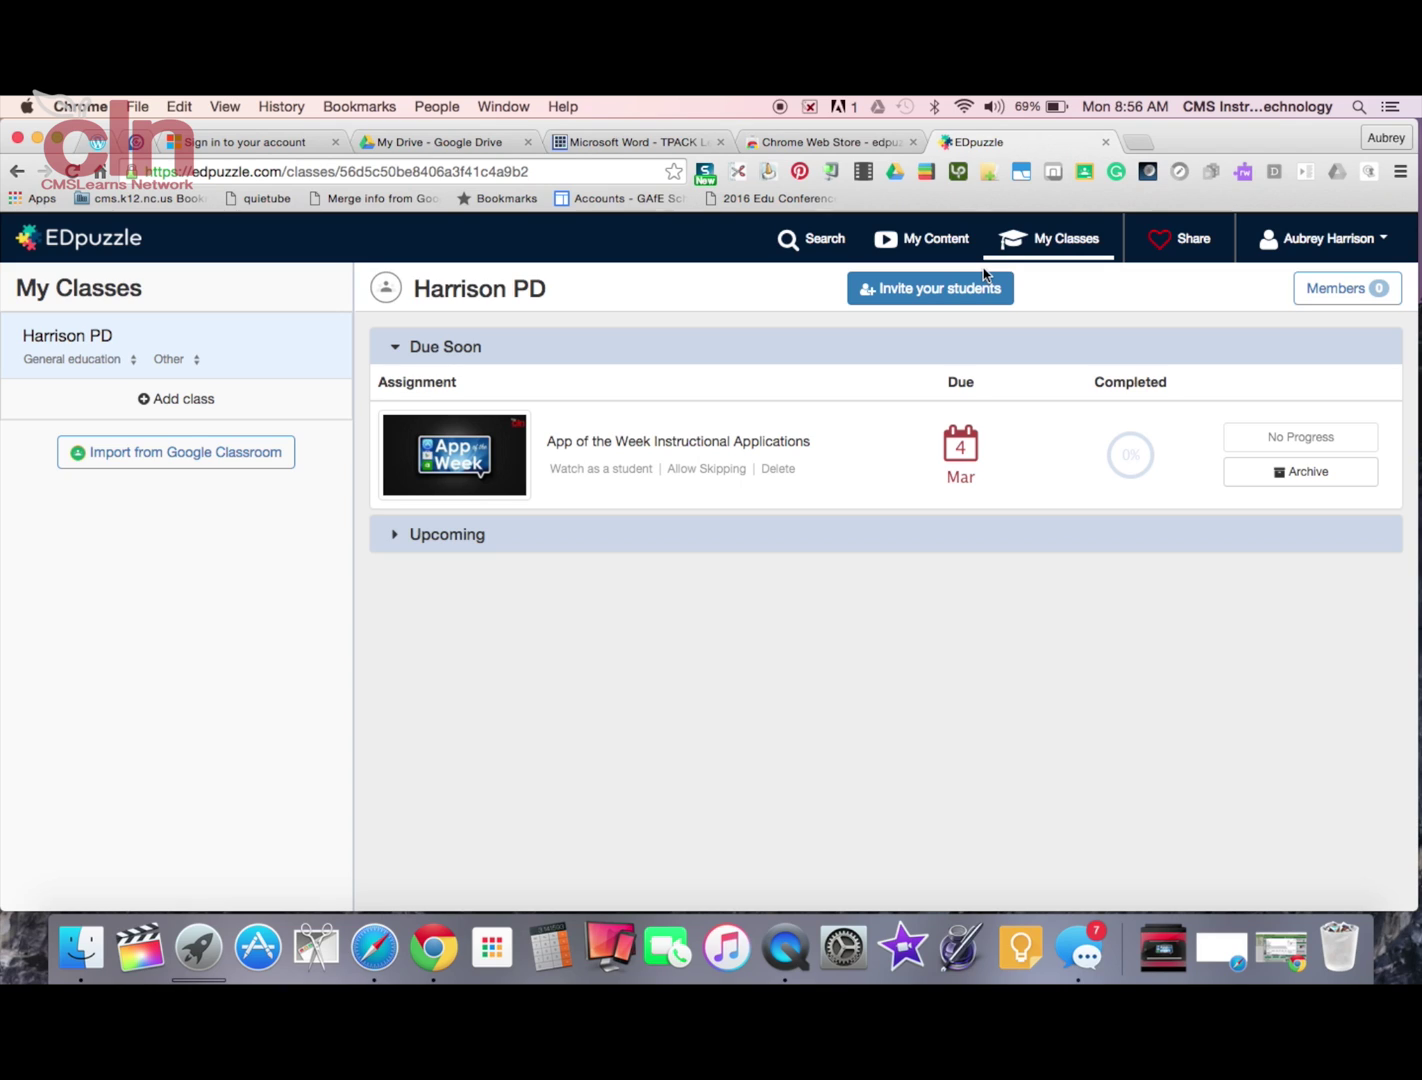
# Step: Go to My Content and start creating a new video
pyautogui.click(937, 246)
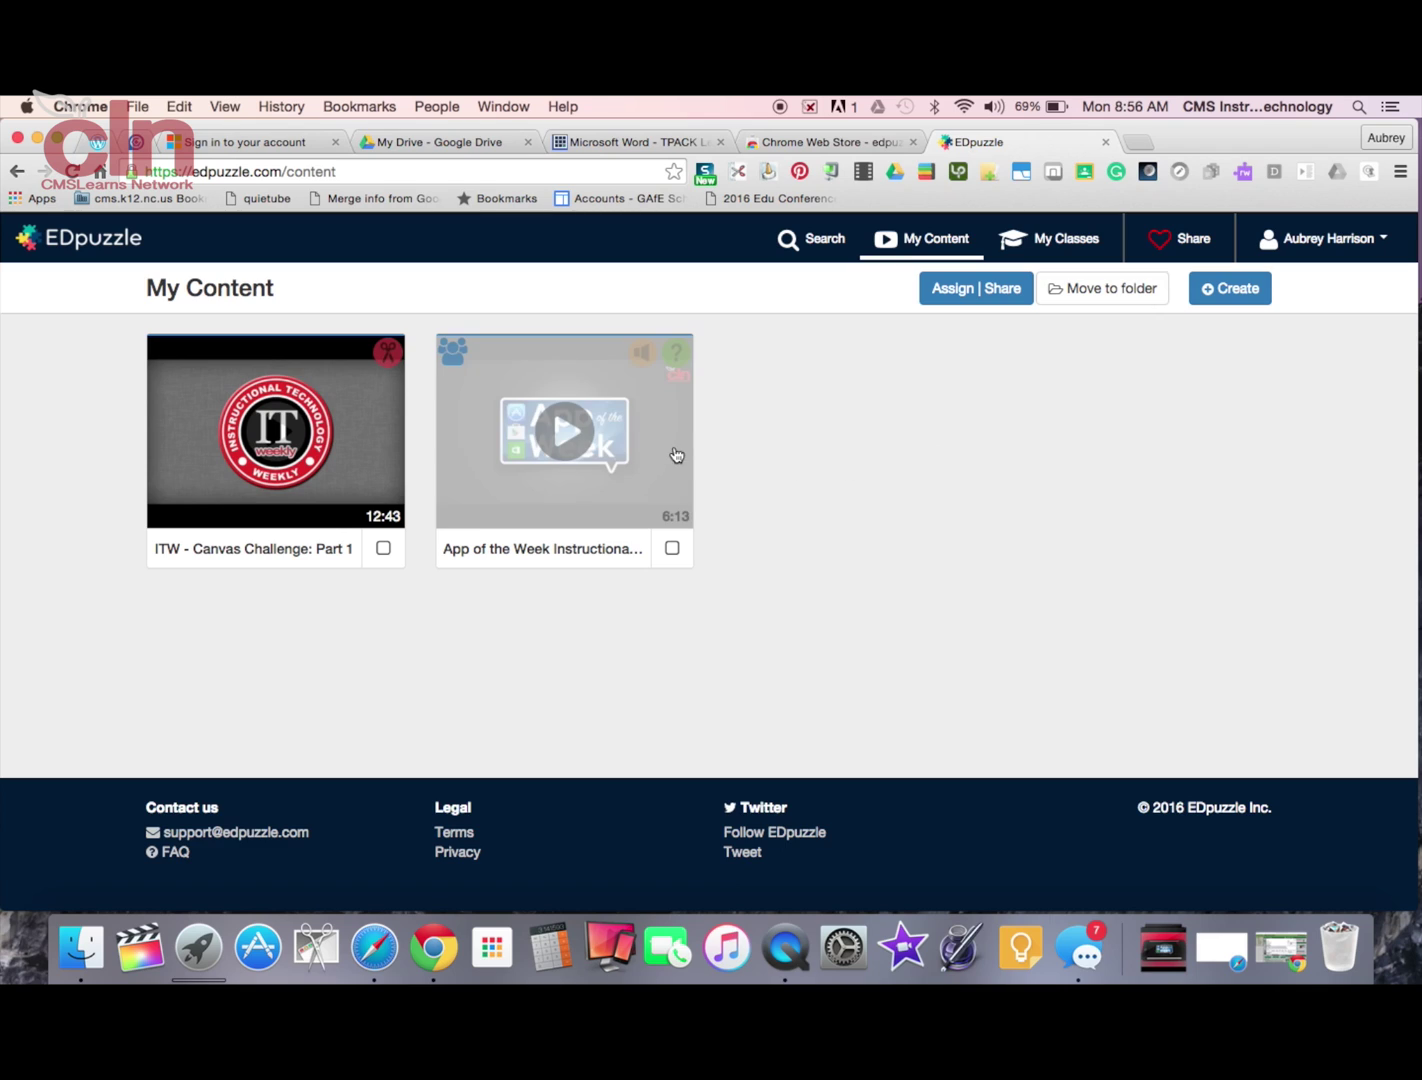
pyautogui.moveTo(638, 498)
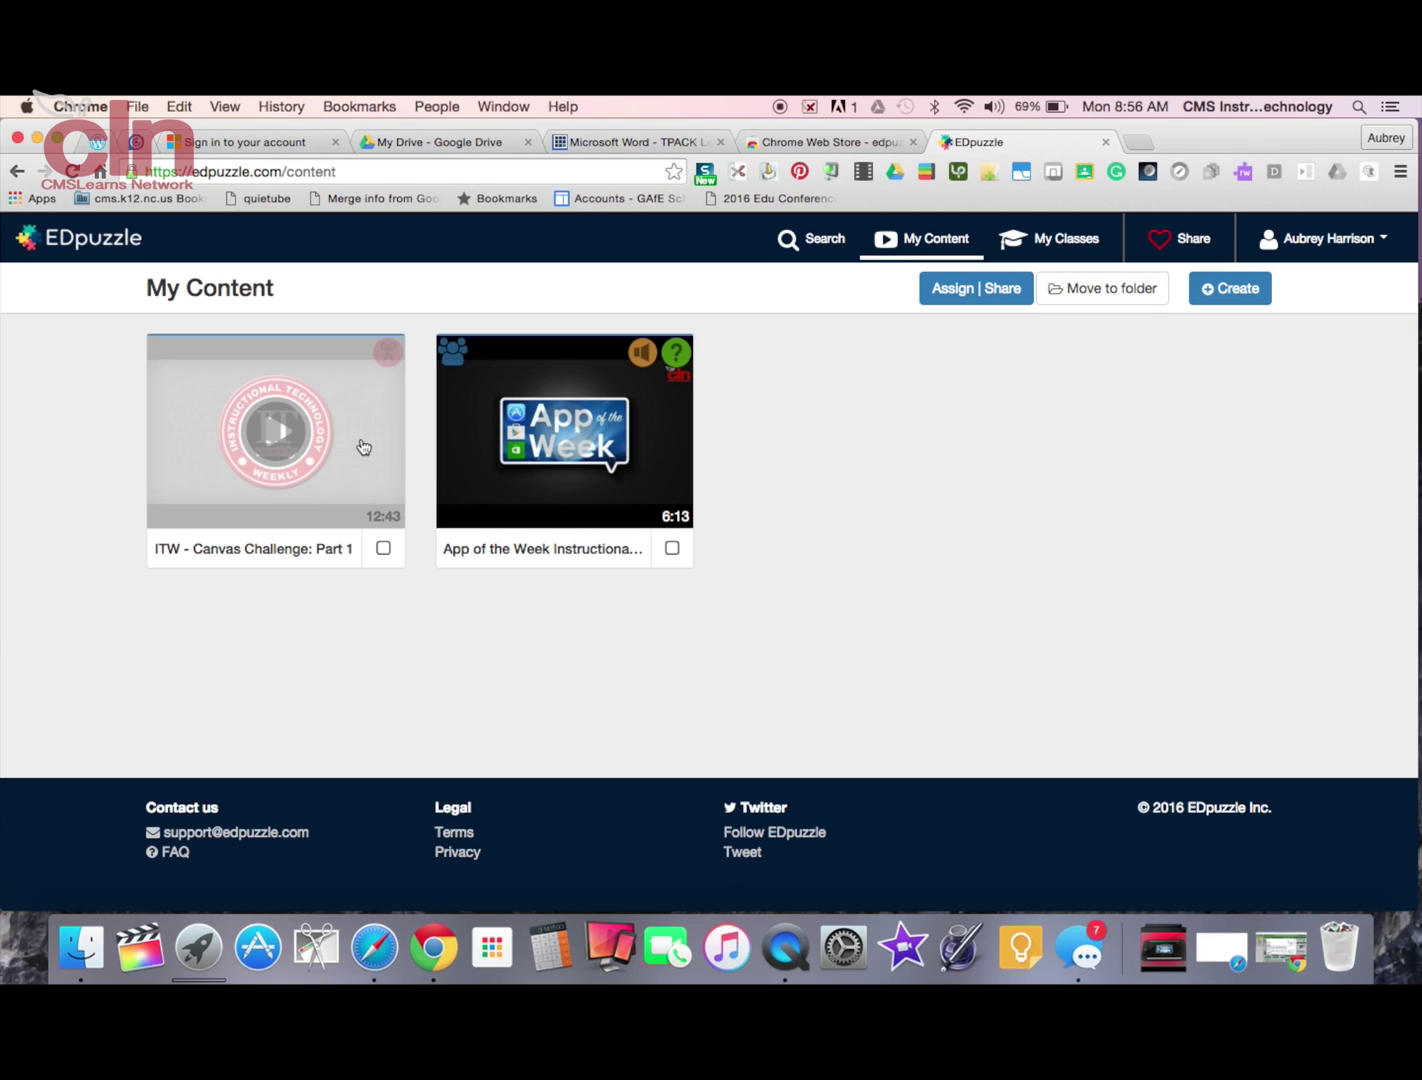
pyautogui.click(1228, 289)
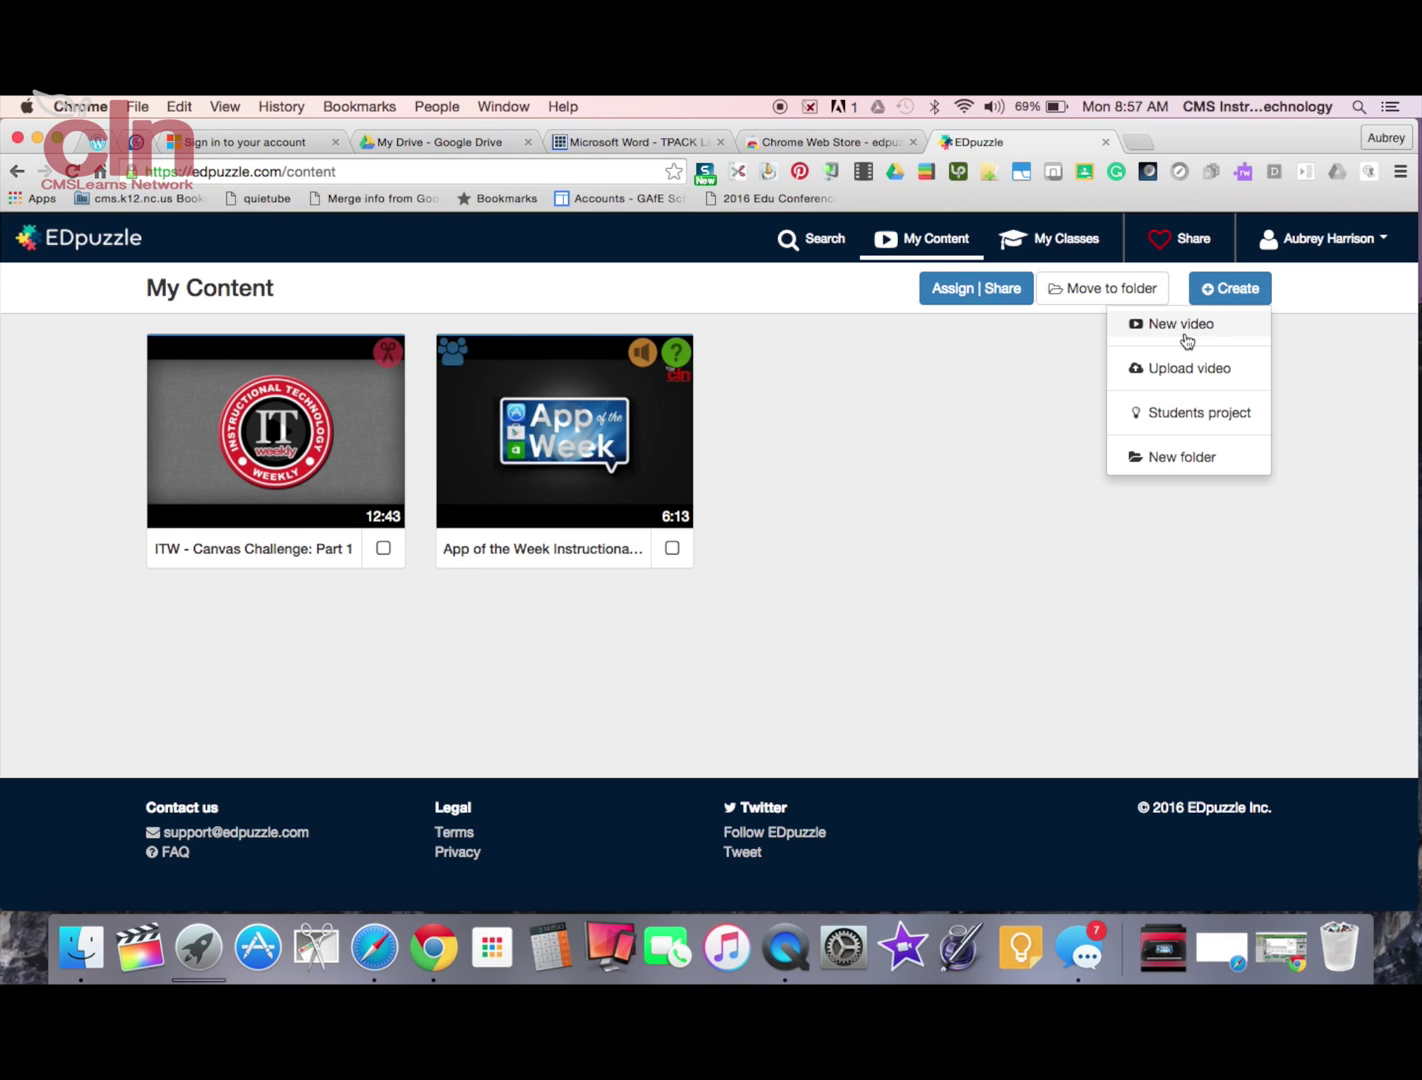
pyautogui.click(1183, 325)
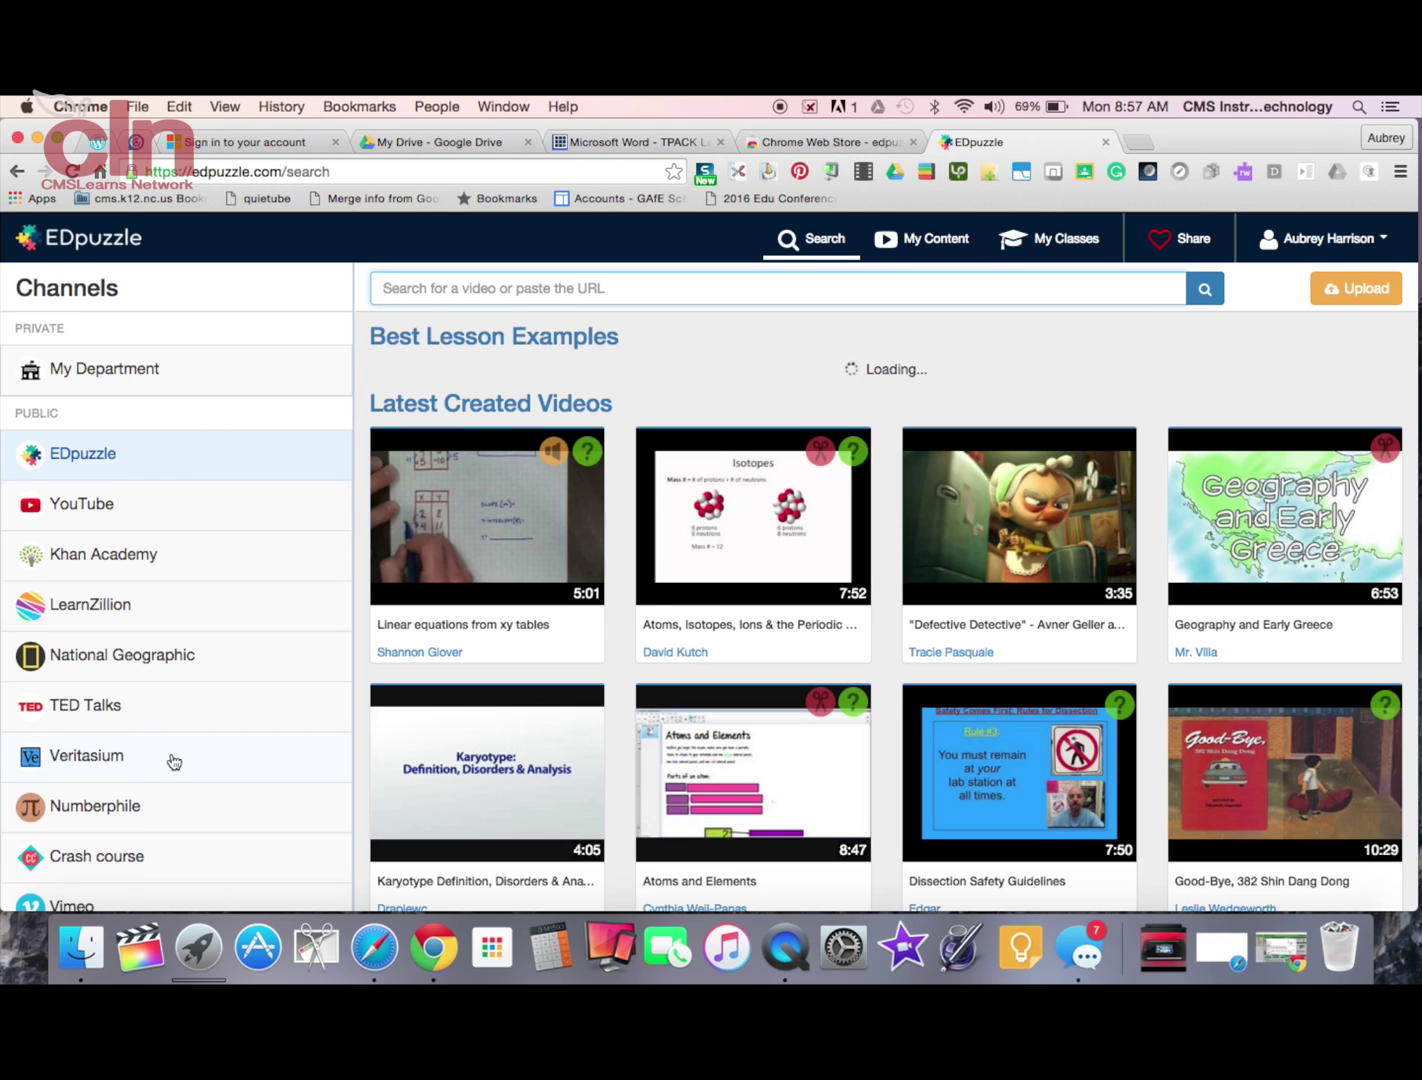
# Step: Browse the available channels and search the YouTube channel for "IT Weekly Protect"
pyautogui.scroll(-3, 175, 762)
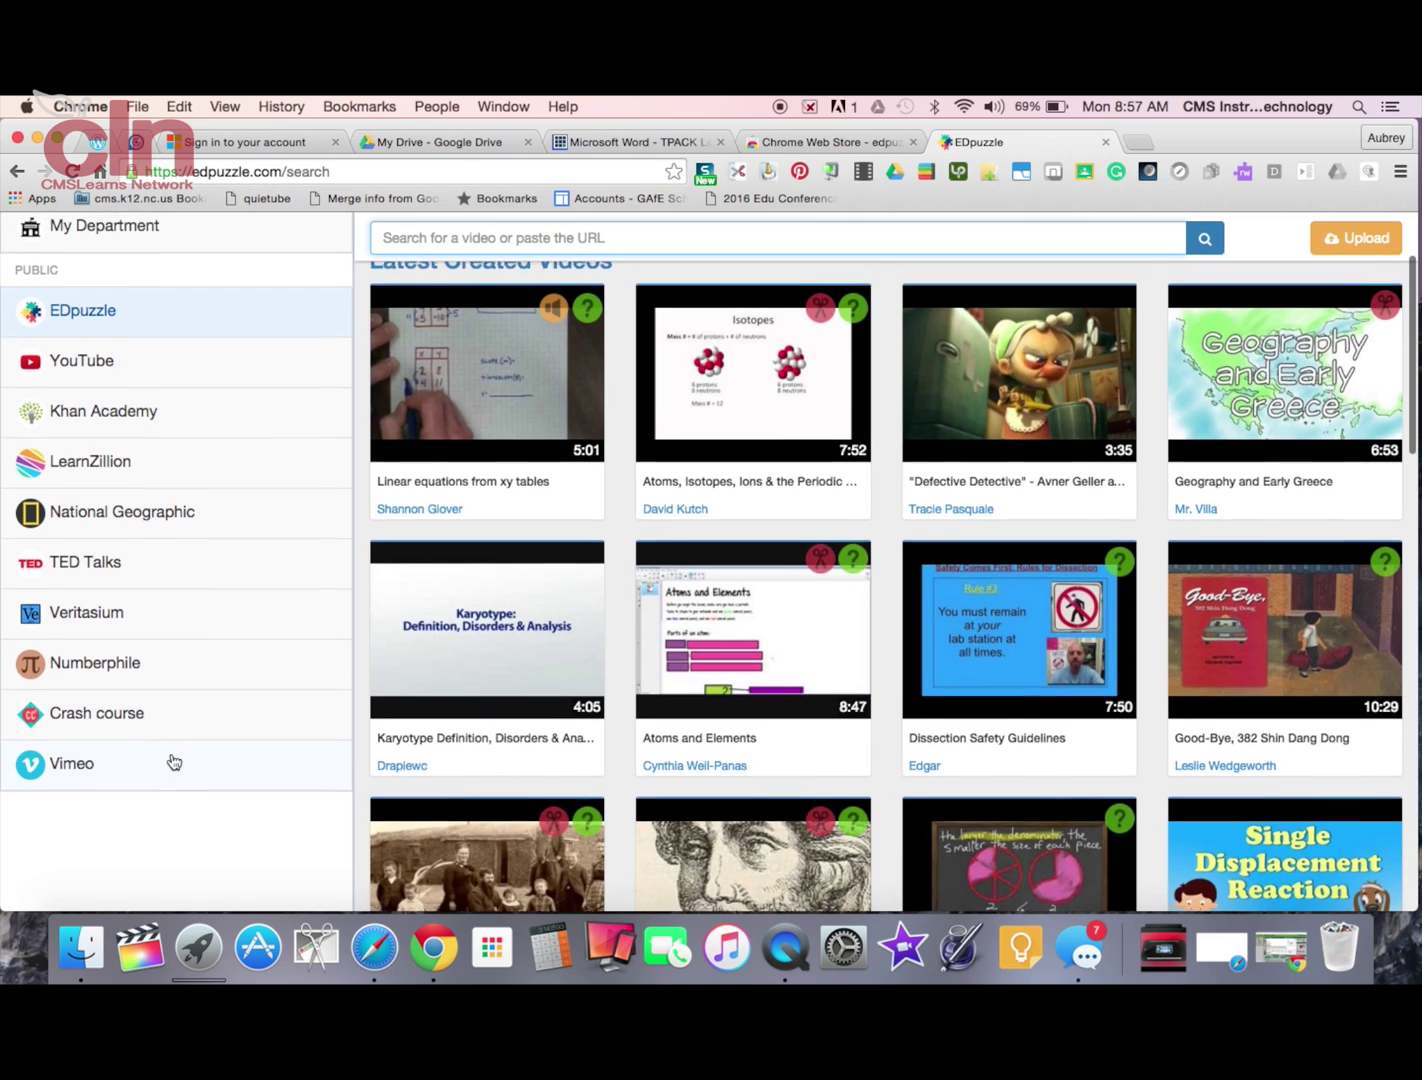
pyautogui.scroll(5, 175, 762)
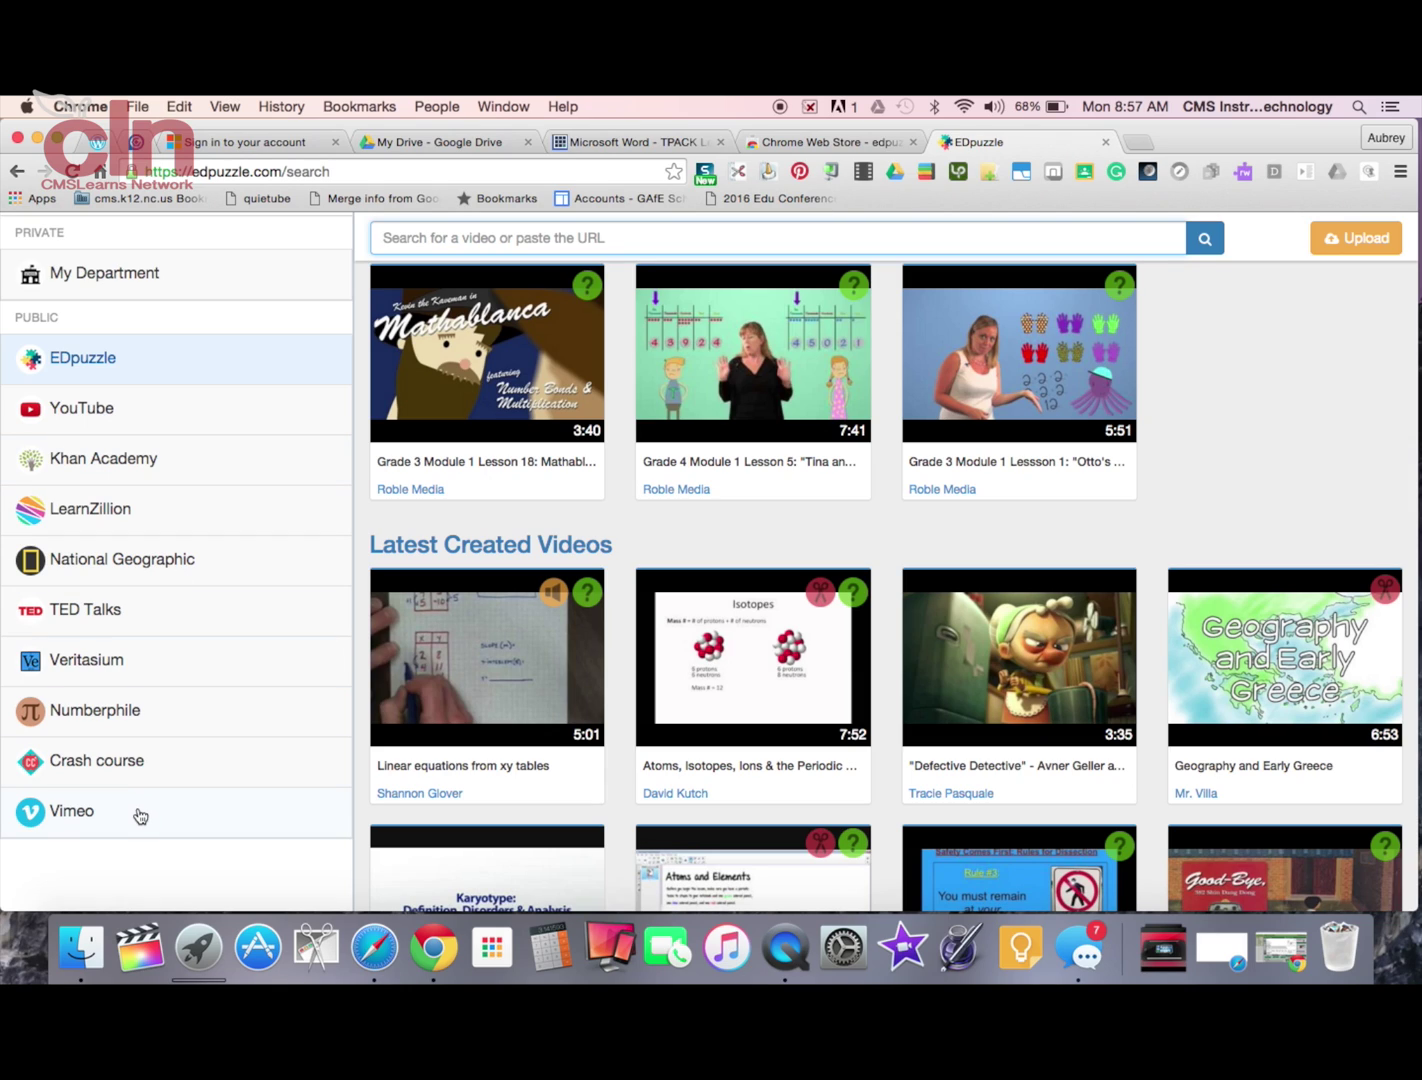
pyautogui.click(134, 409)
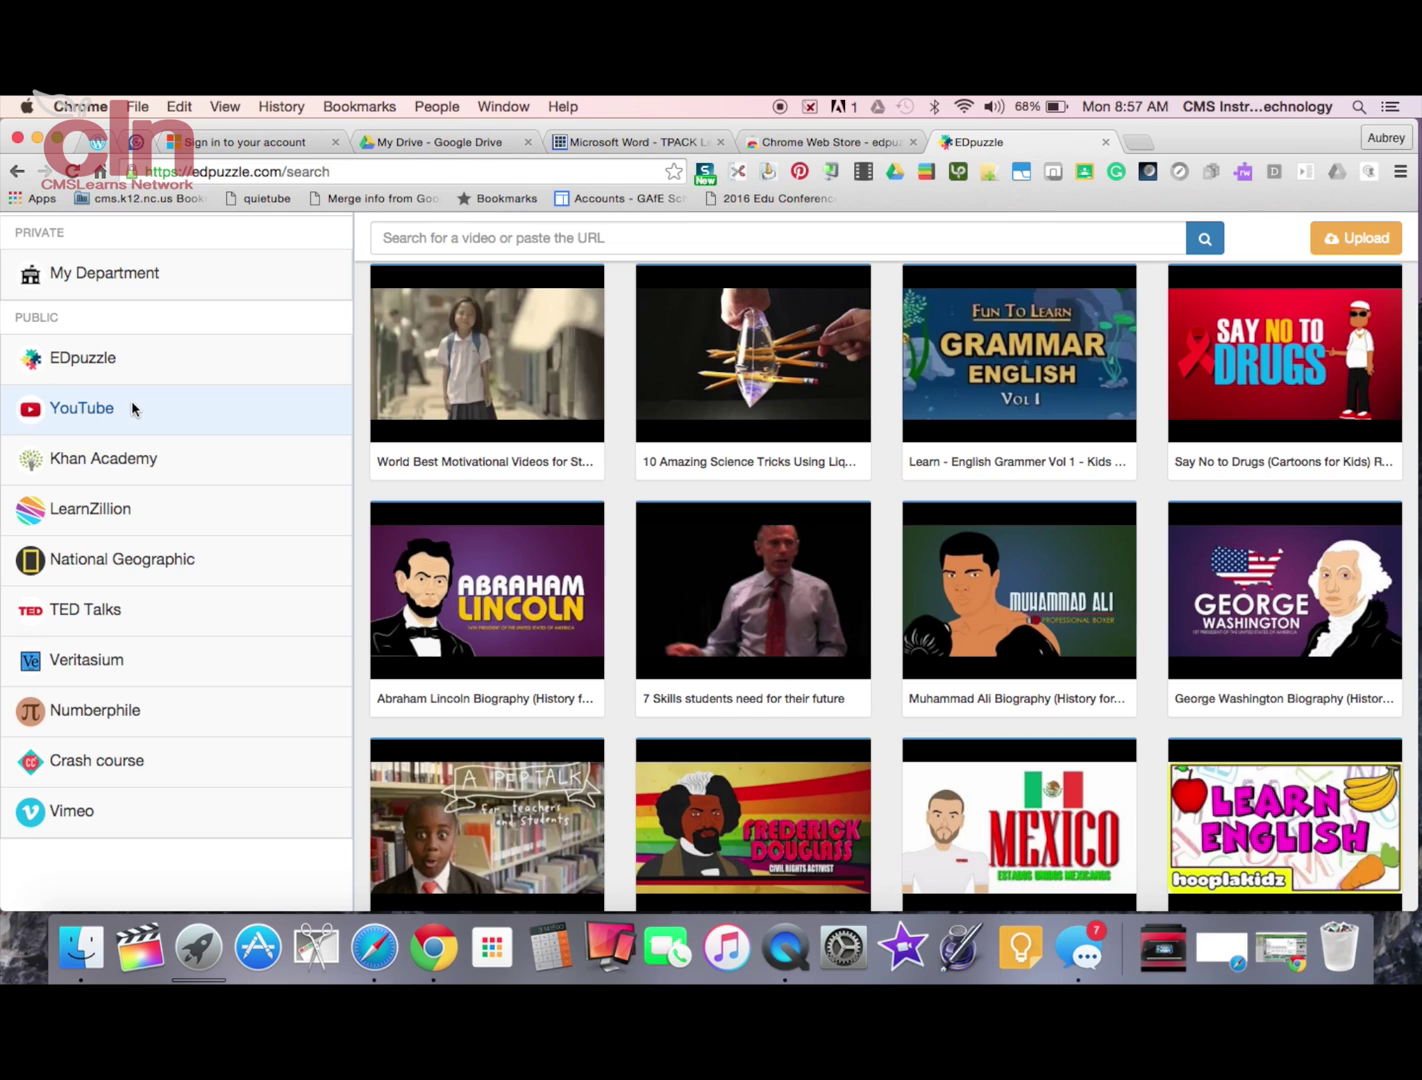
pyautogui.click(432, 238)
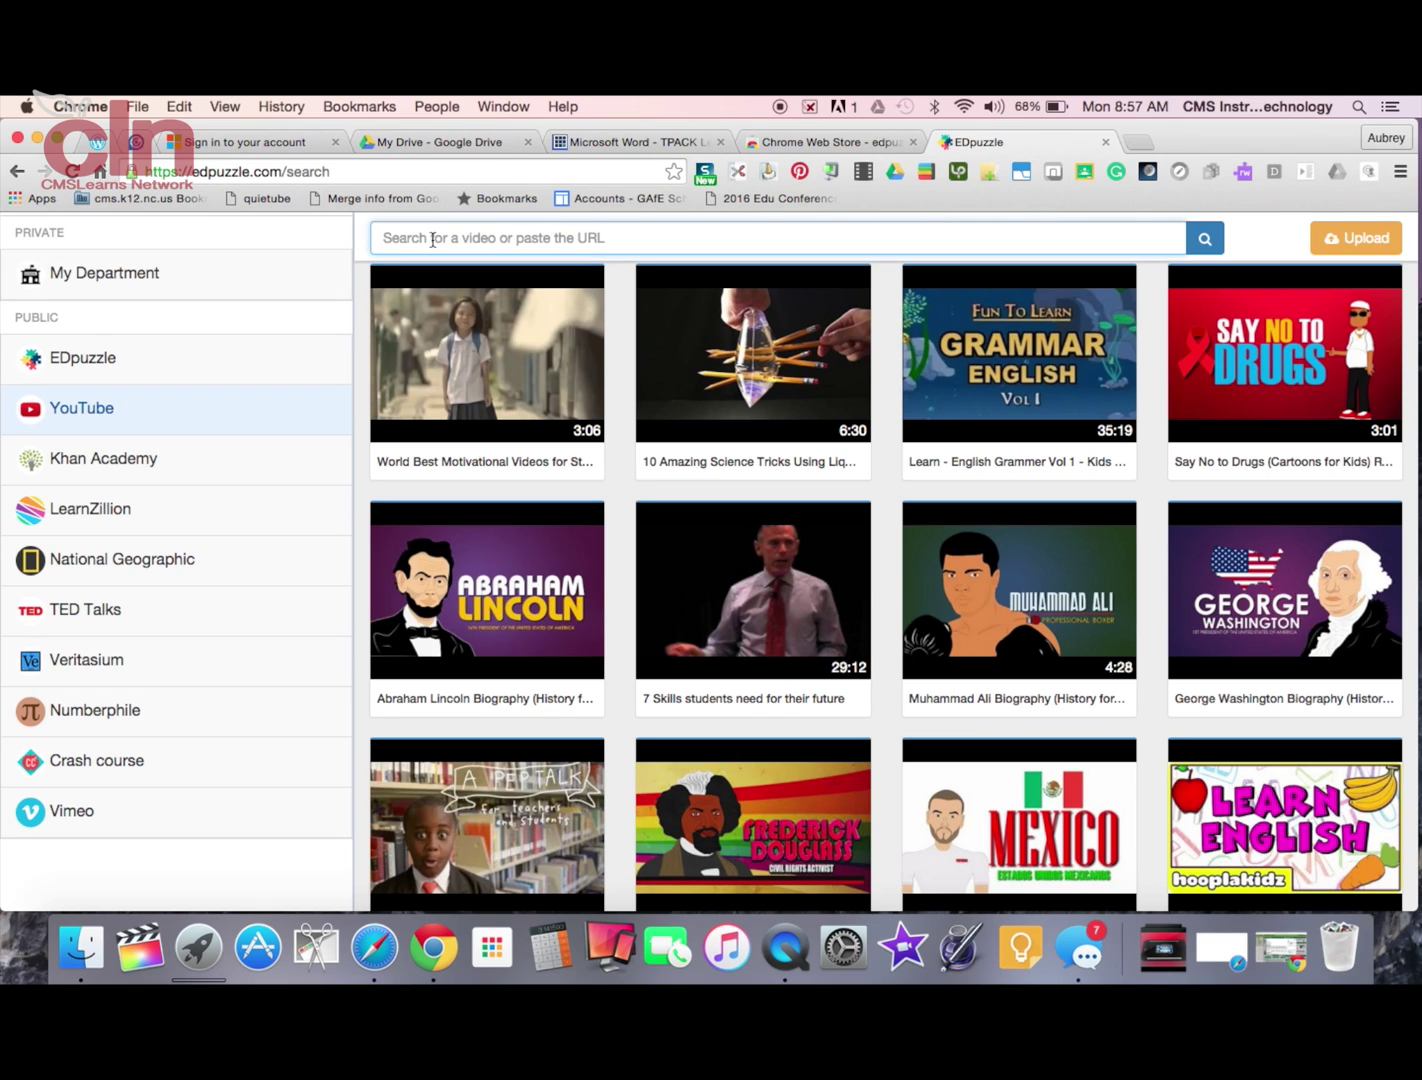
pyautogui.write('a')
pyautogui.press('BackSpace')
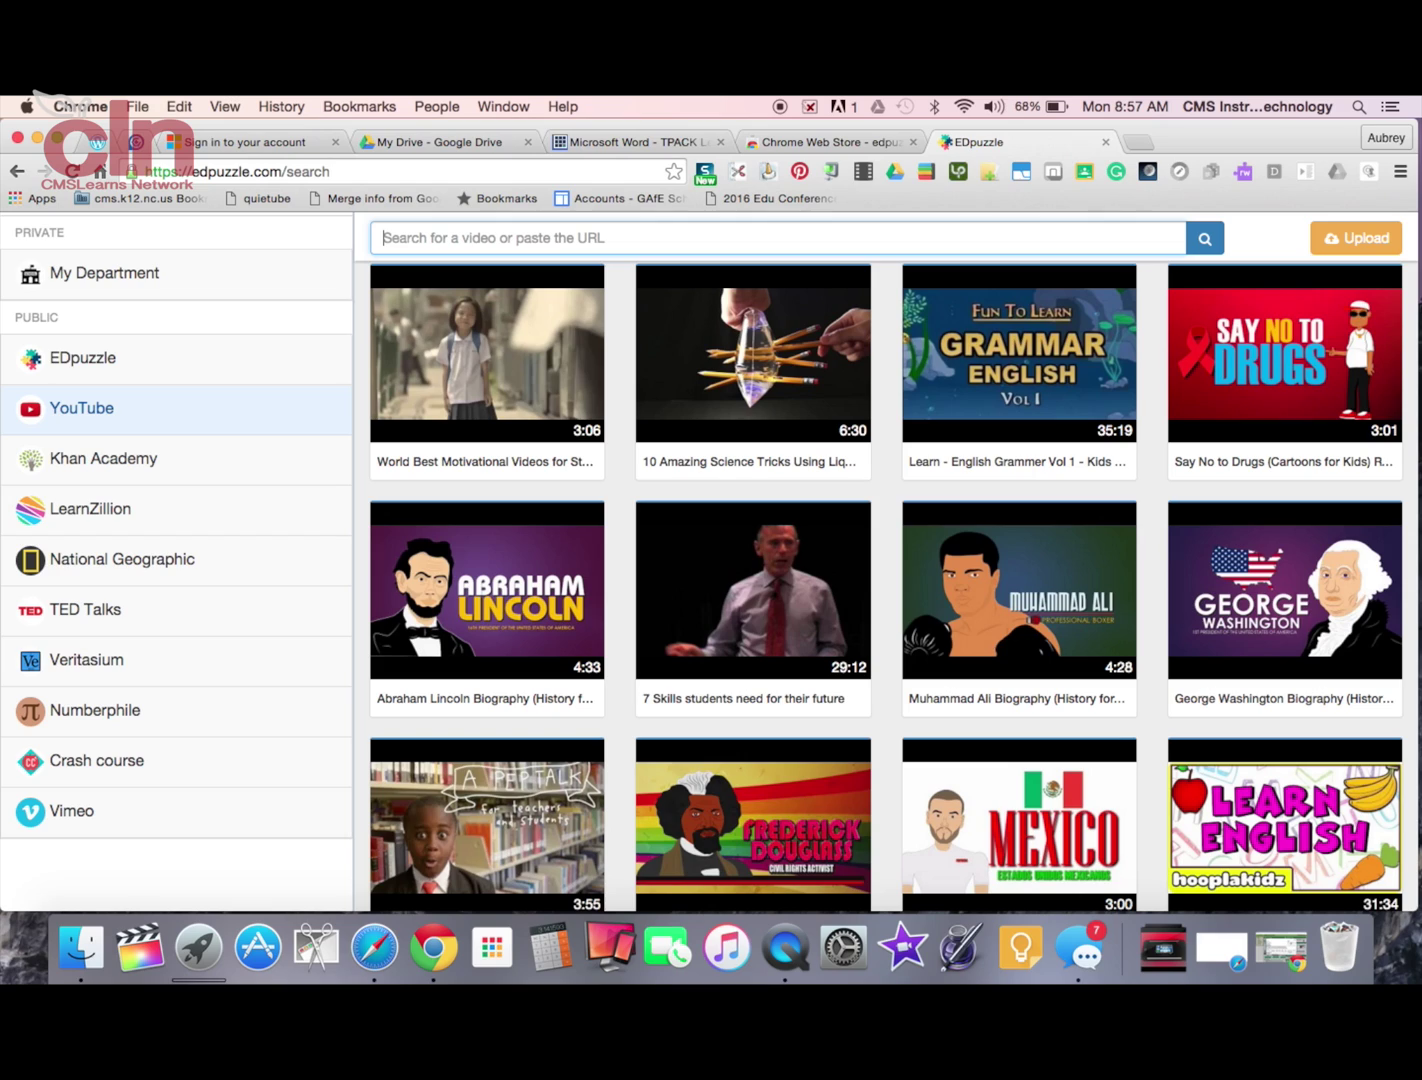
pyautogui.write('l')
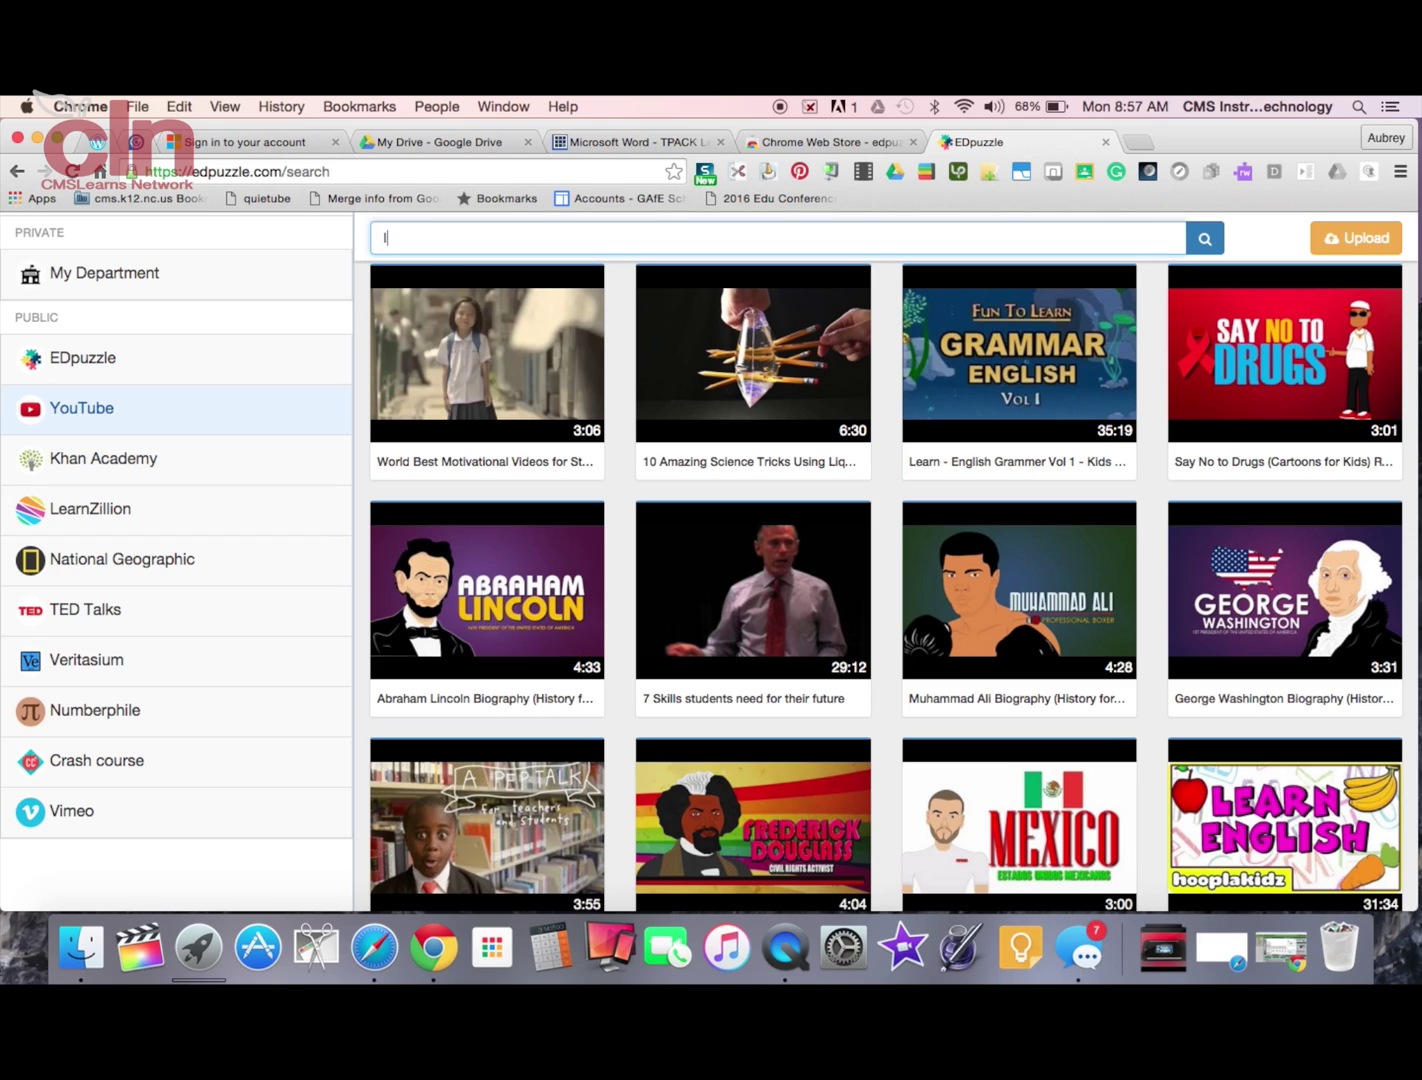
pyautogui.write('T Weekly Protect')
pyautogui.press('Return')
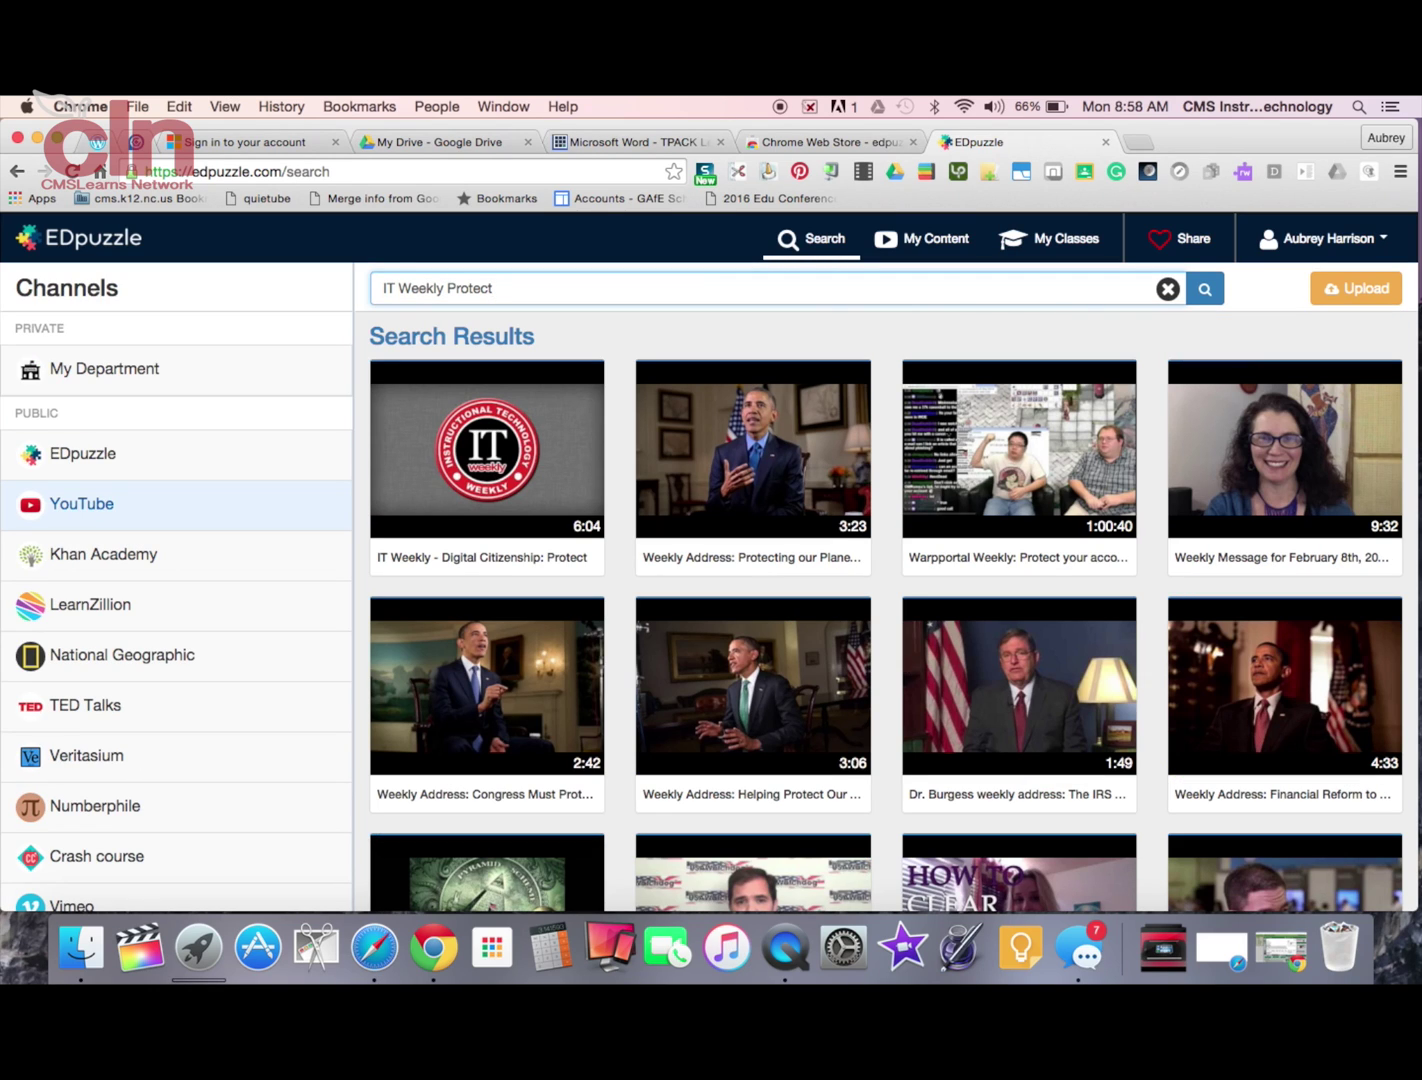
# Step: Preview the "IT Weekly - Digital Citizenship: Protect" video and choose to use it in the editor
pyautogui.moveTo(436, 412)
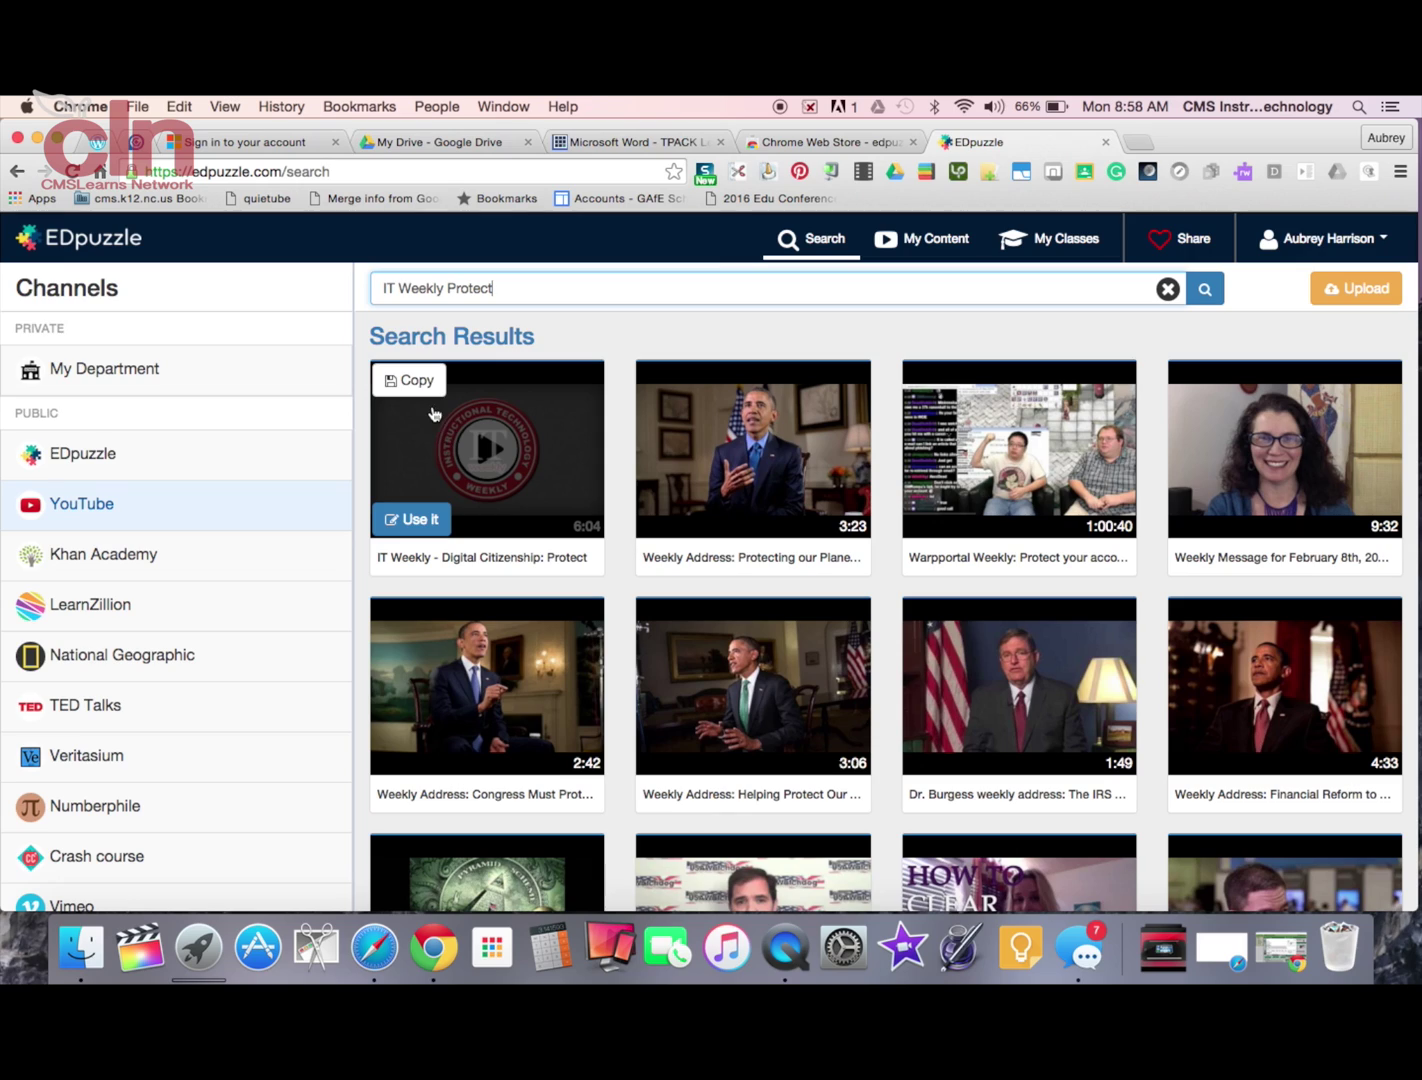
pyautogui.click(448, 486)
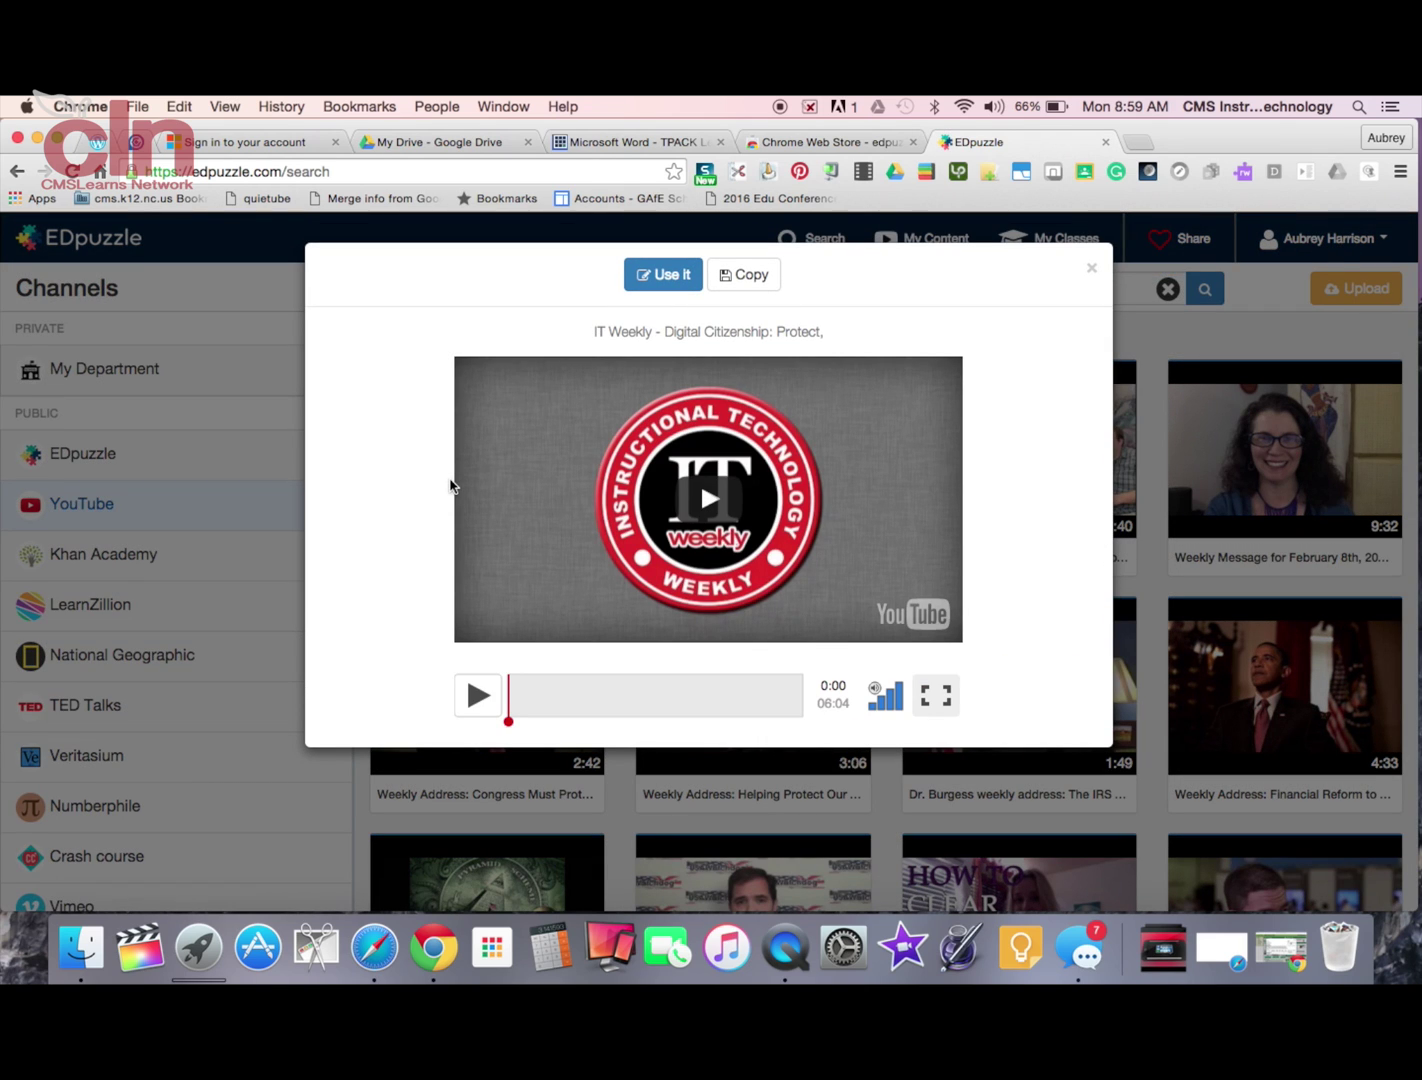
pyautogui.click(660, 278)
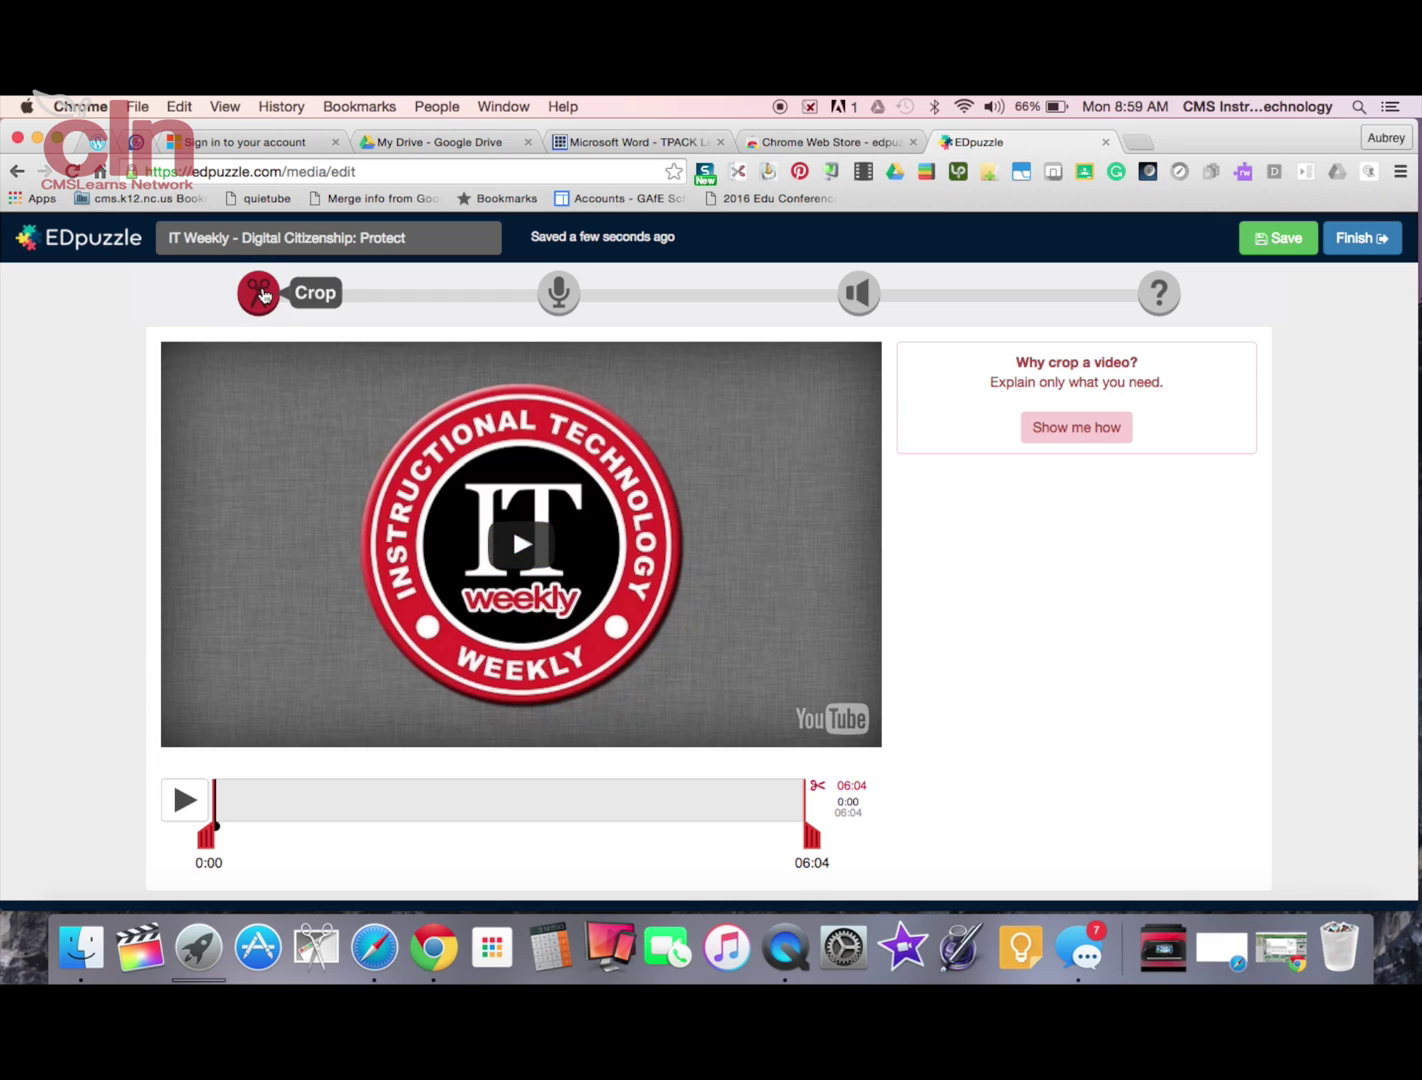
# Step: Crop the video to start at about 0:48 and end at about 05:25
pyautogui.click(216, 803)
pyautogui.moveTo(215, 803); pyautogui.dragTo(293, 819)
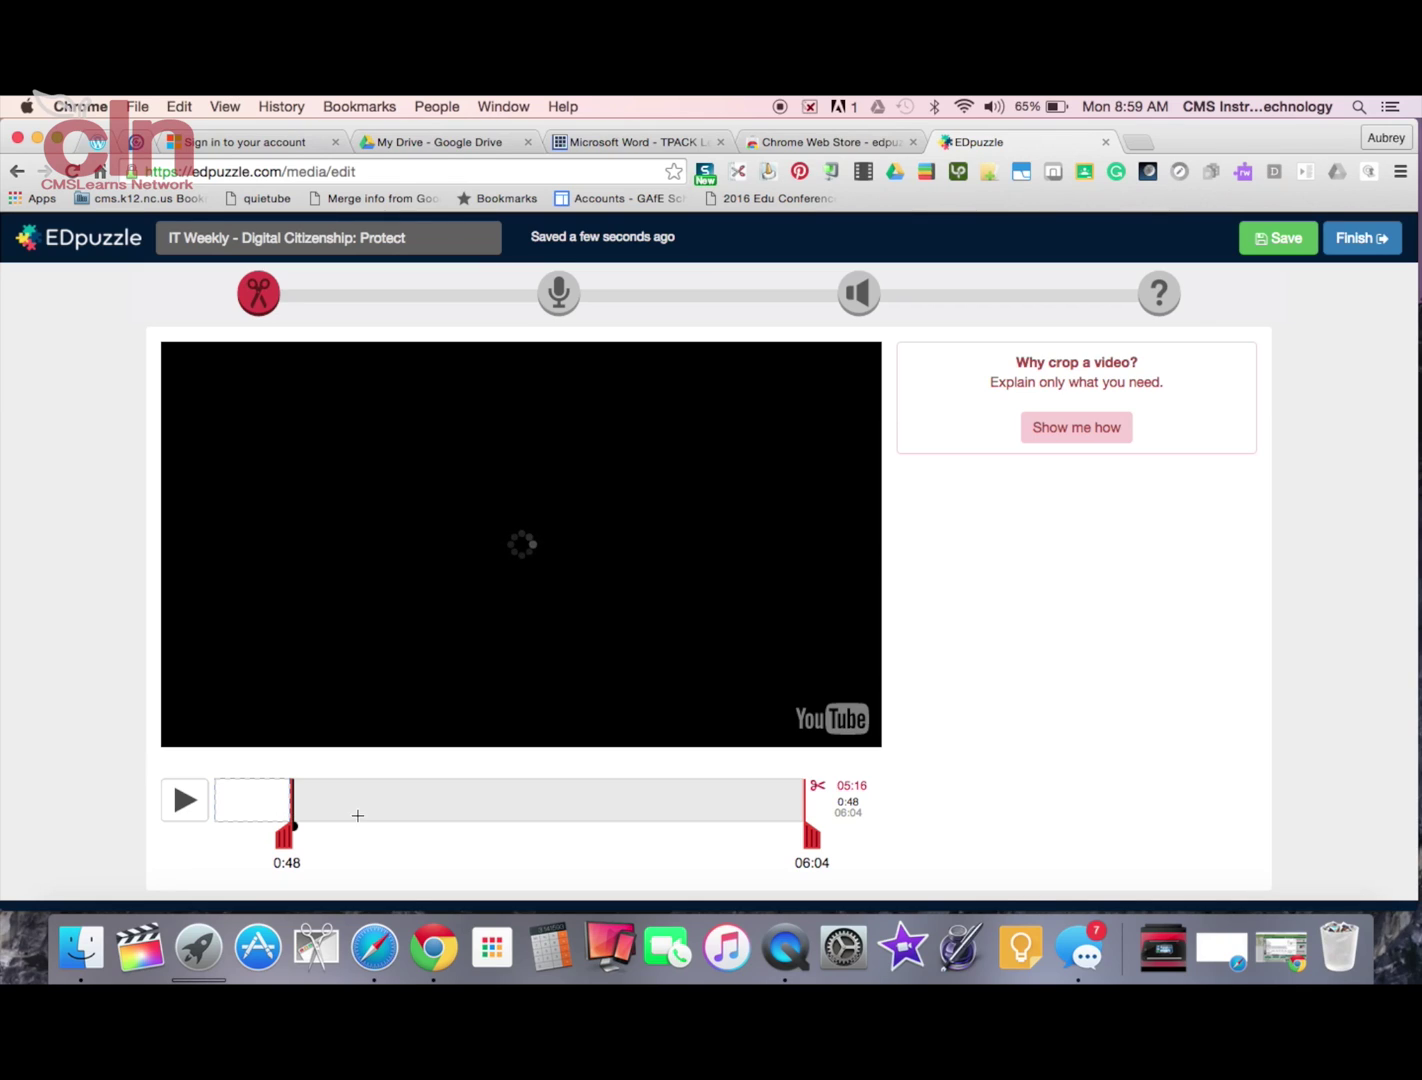
pyautogui.moveTo(809, 807); pyautogui.dragTo(744, 799)
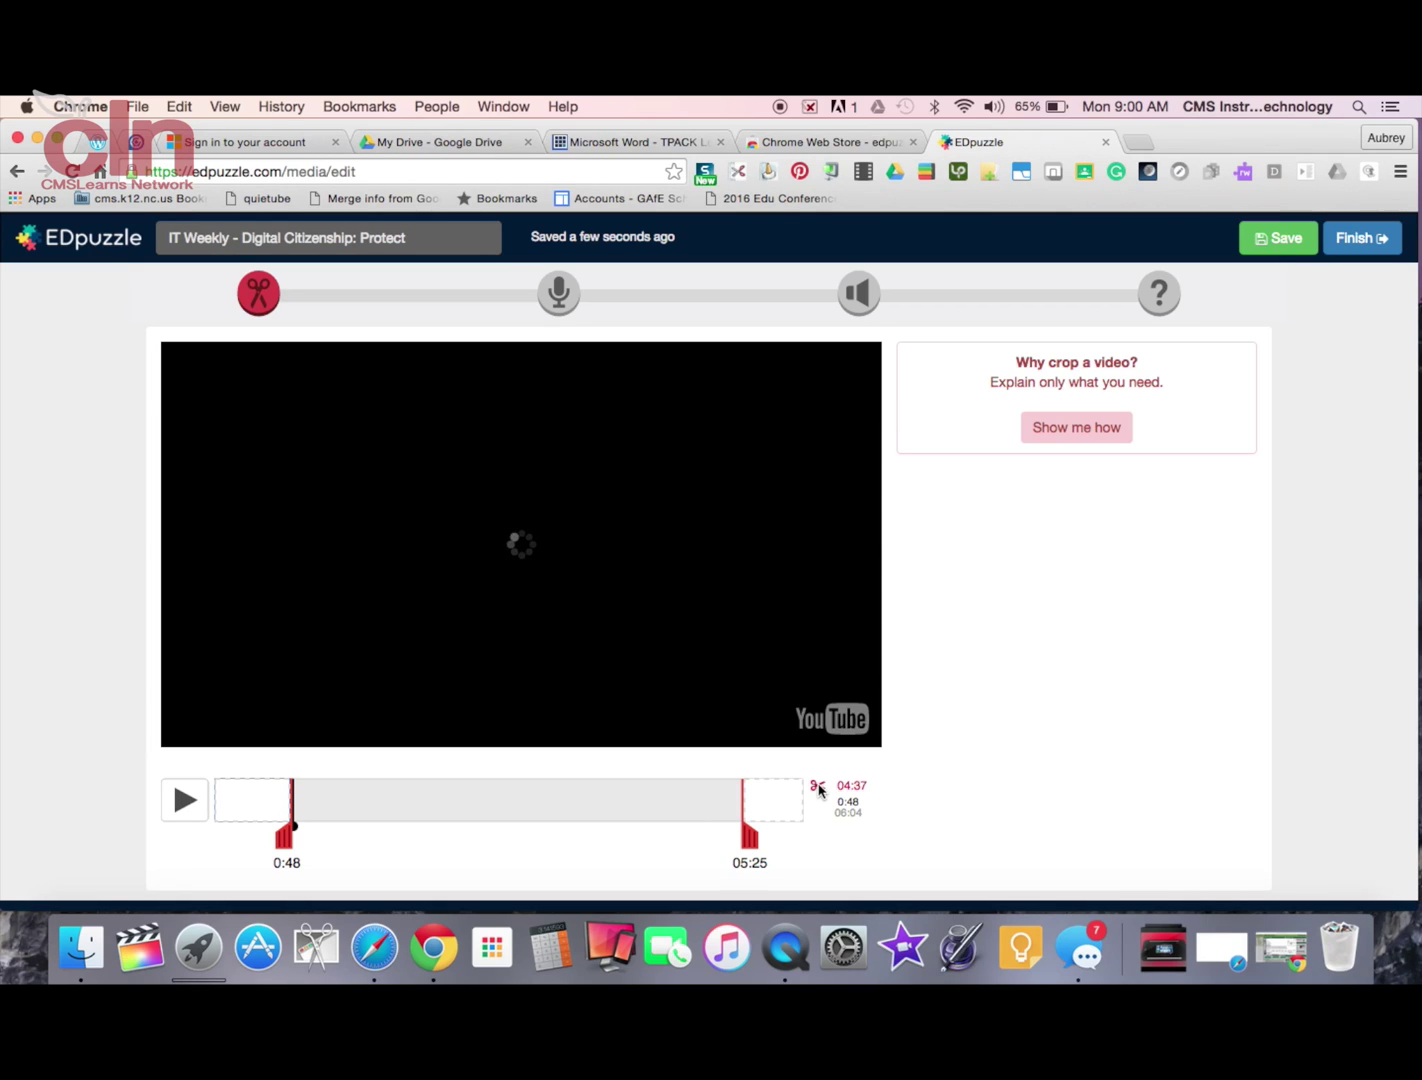
# Step: Play the start of the cropped video briefly and move the crop start to about 0:44
pyautogui.scroll(-1, 819, 790)
pyautogui.click(184, 784)
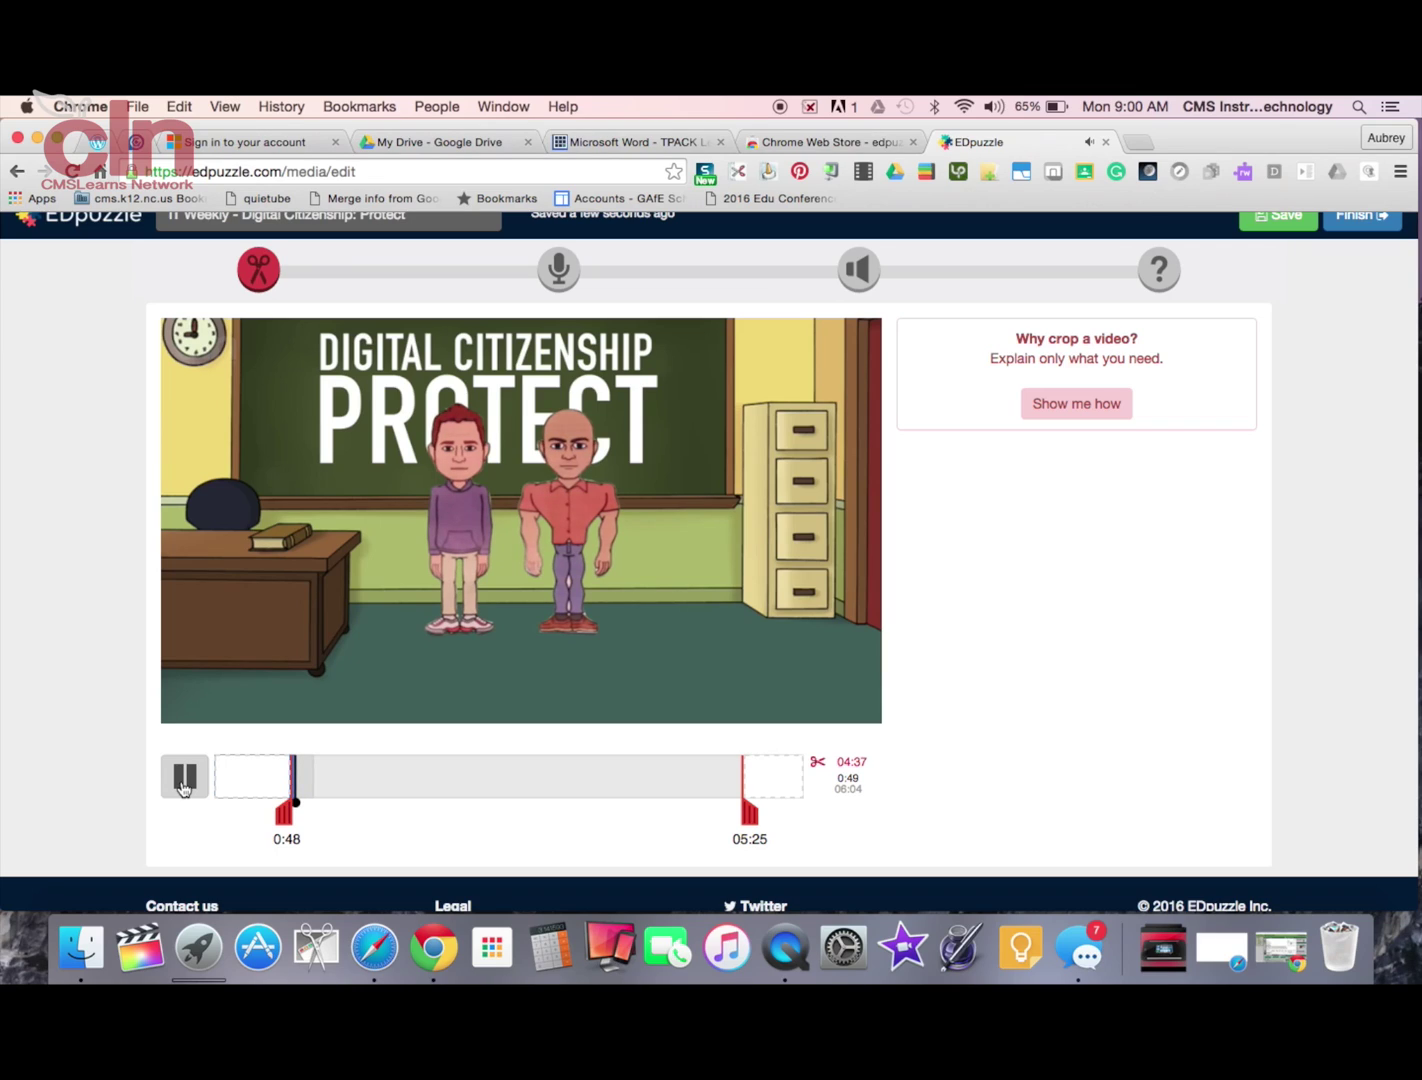
pyautogui.click(185, 783)
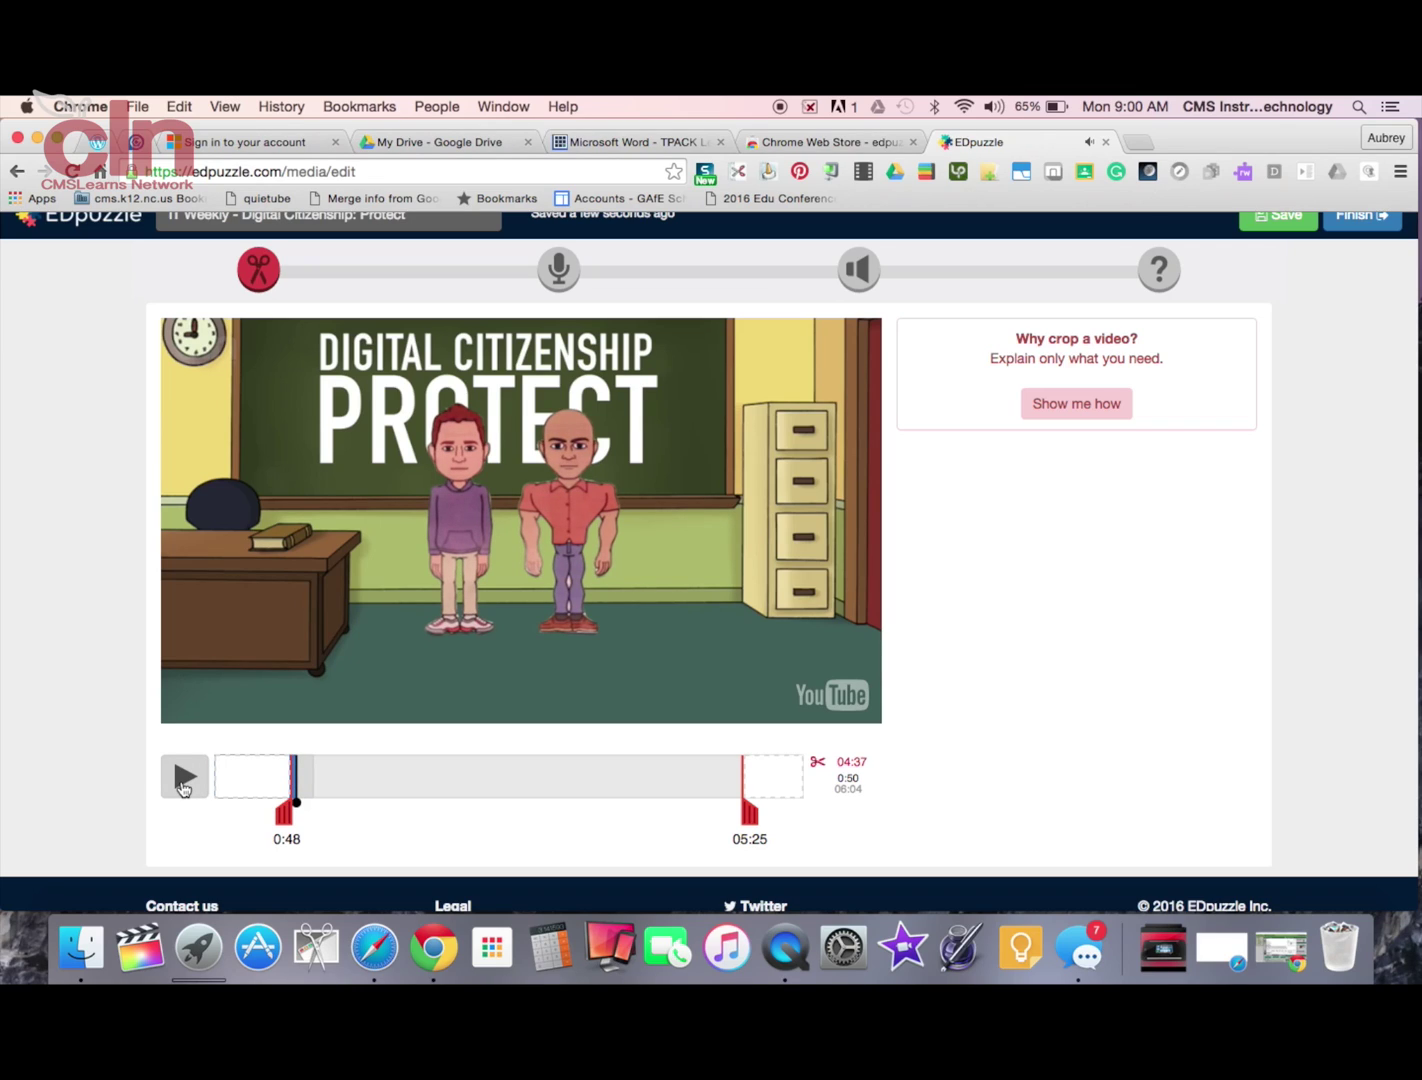
pyautogui.click(291, 773)
pyautogui.moveTo(291, 773); pyautogui.dragTo(287, 776)
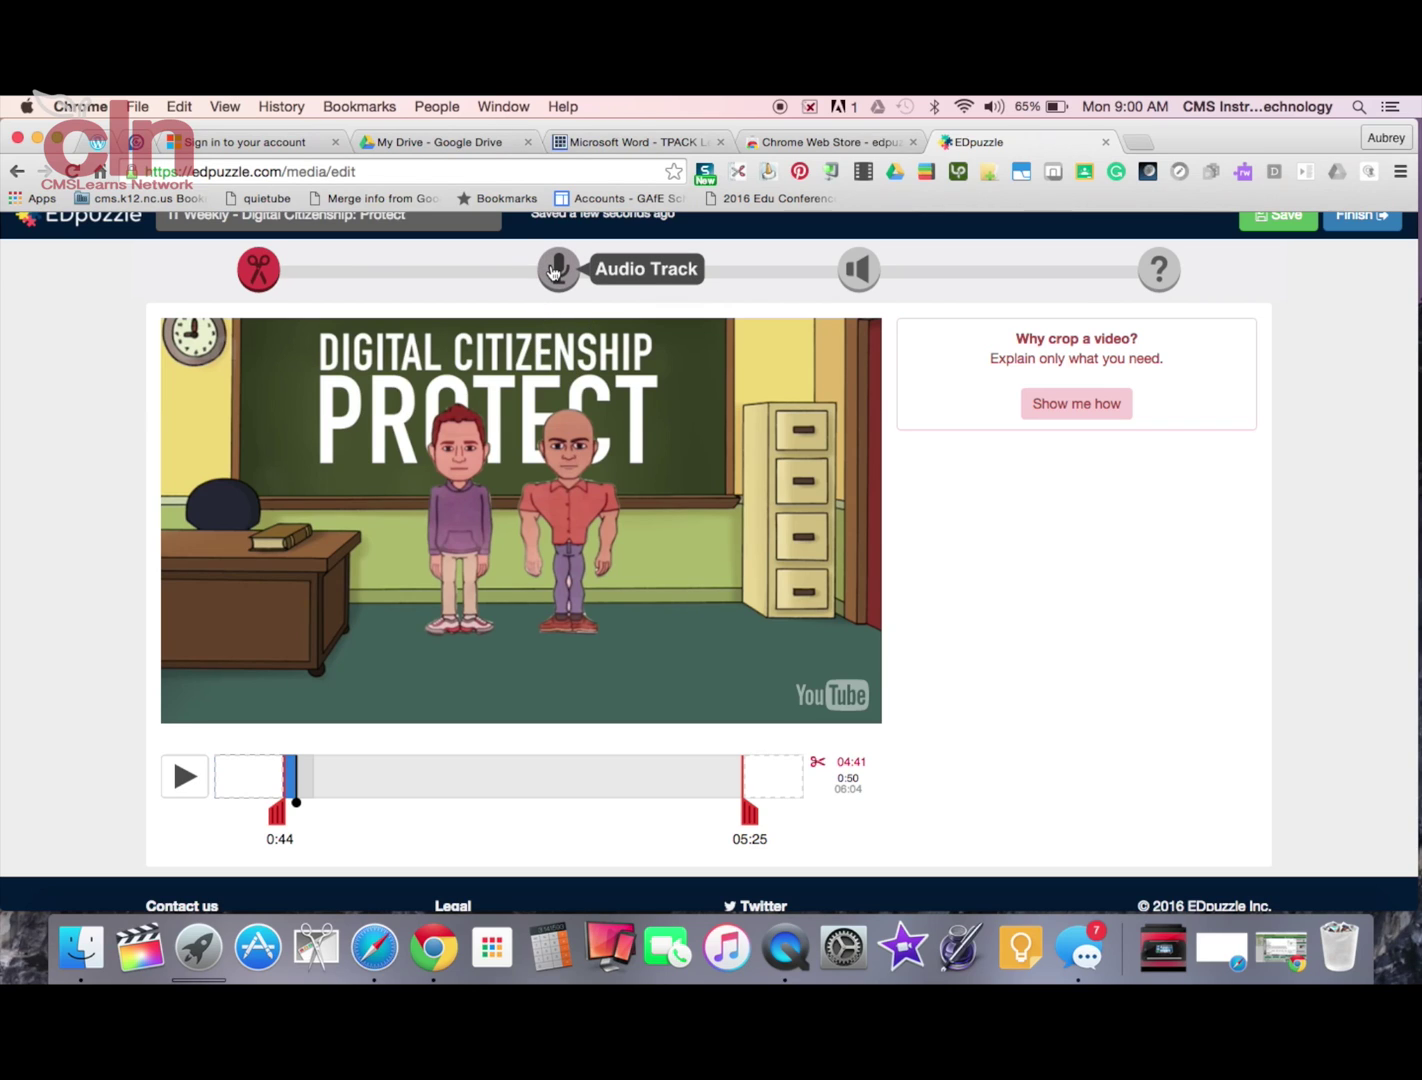
# Step: Move on from cropping to the audio stages and record an audio note at about 0:46 in the video
pyautogui.scroll(1, 551, 272)
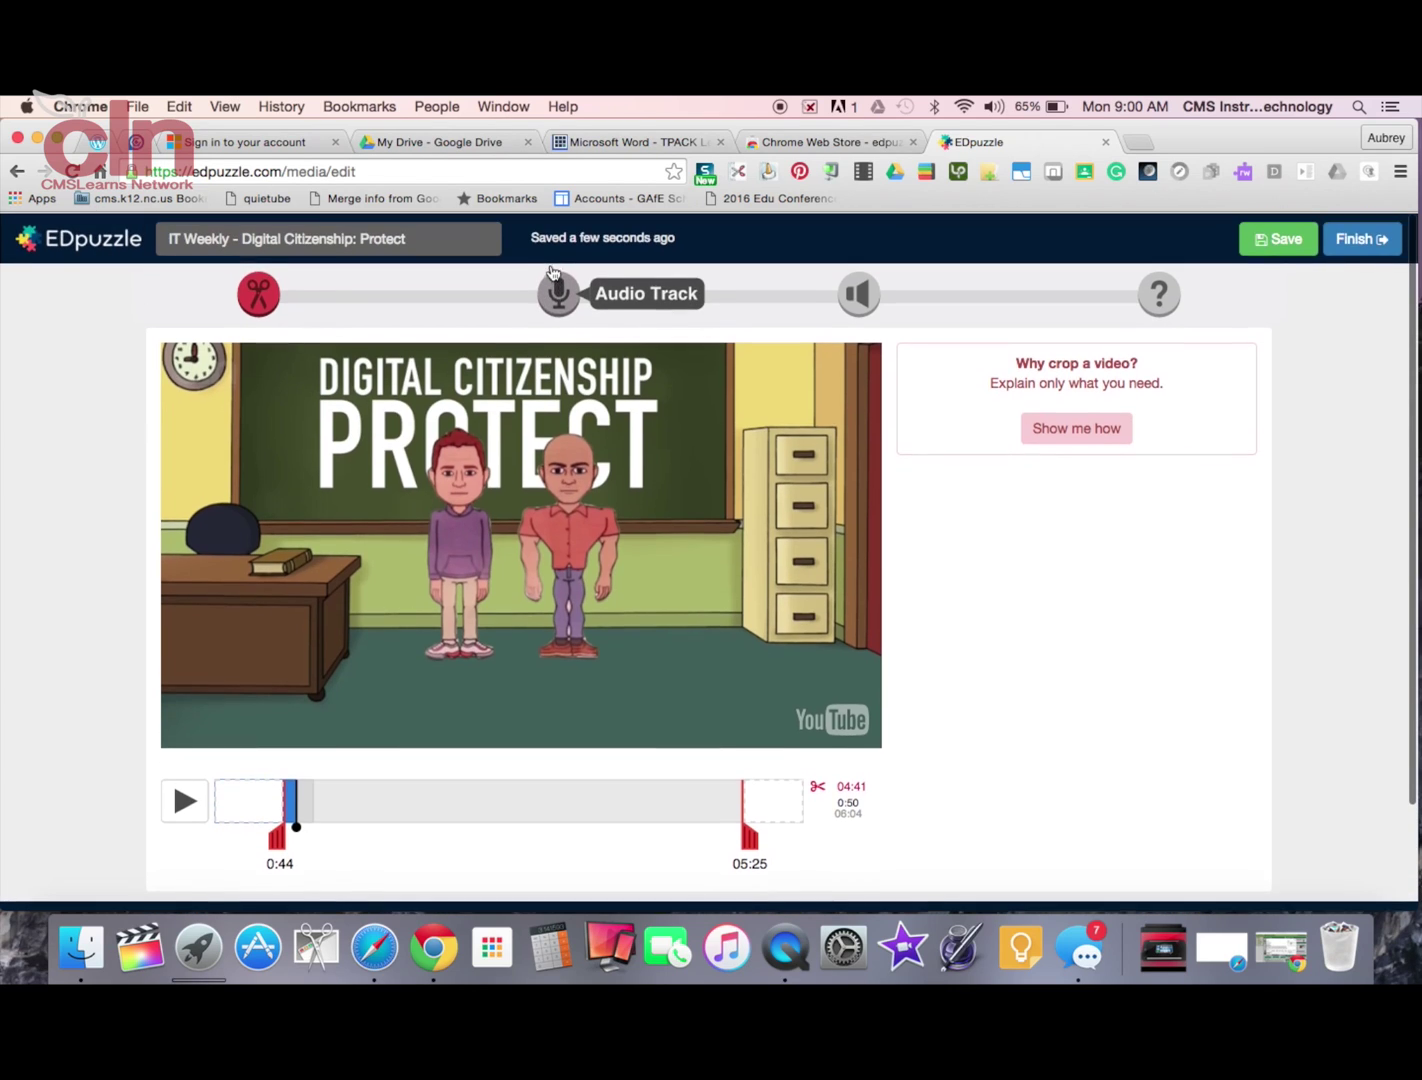
pyautogui.click(560, 292)
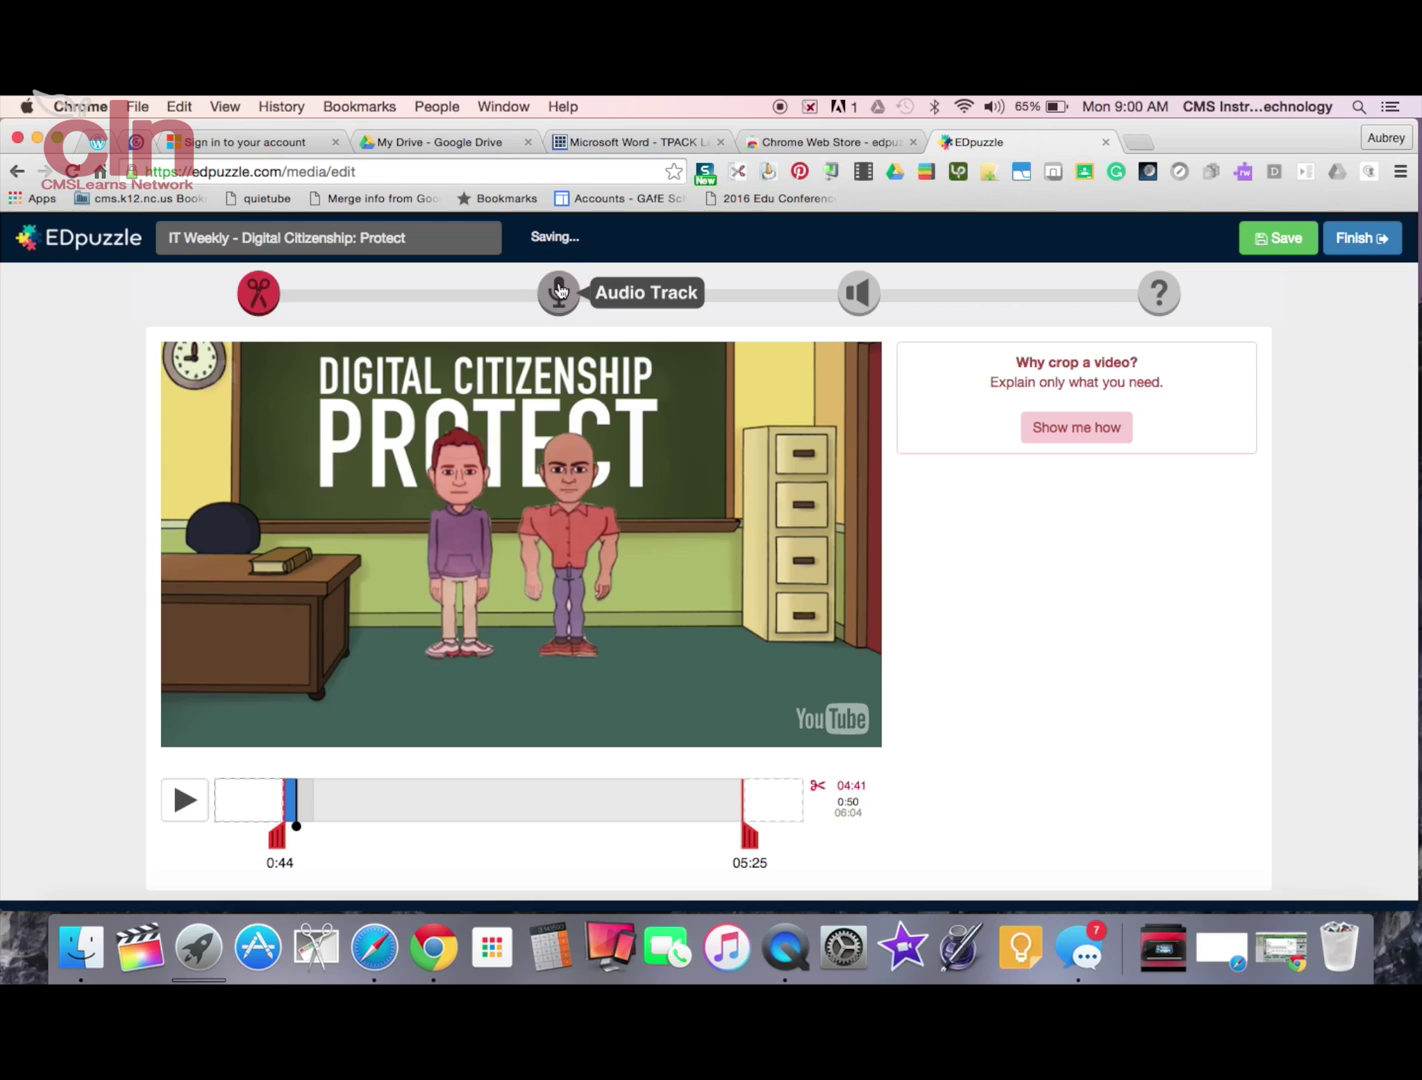
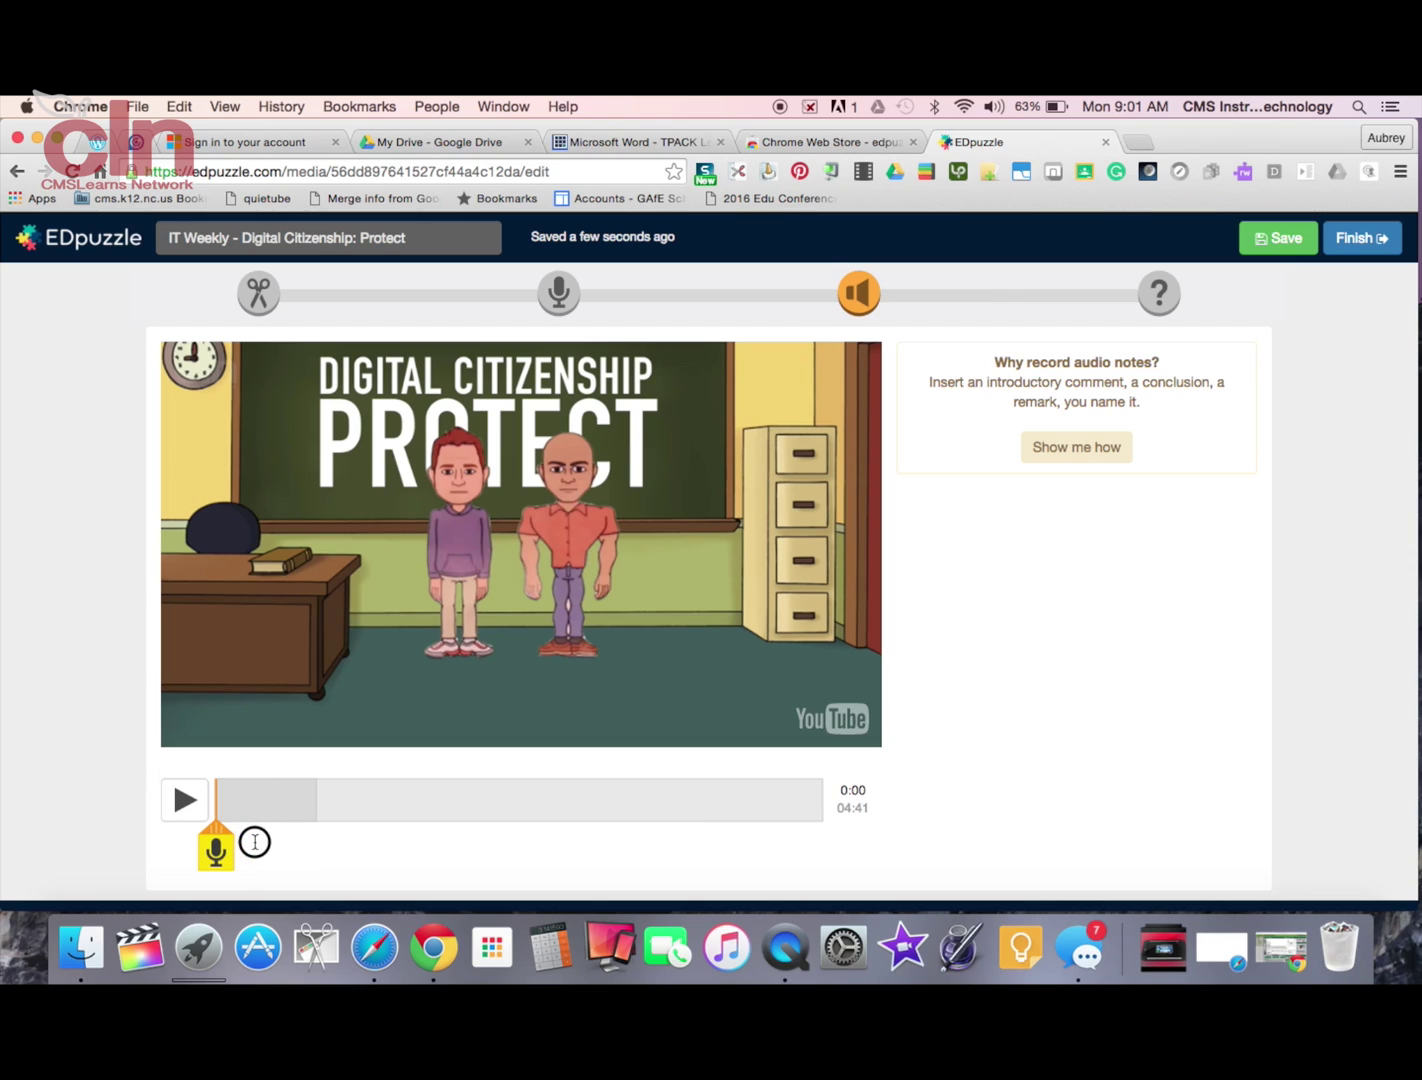
pyautogui.click(183, 805)
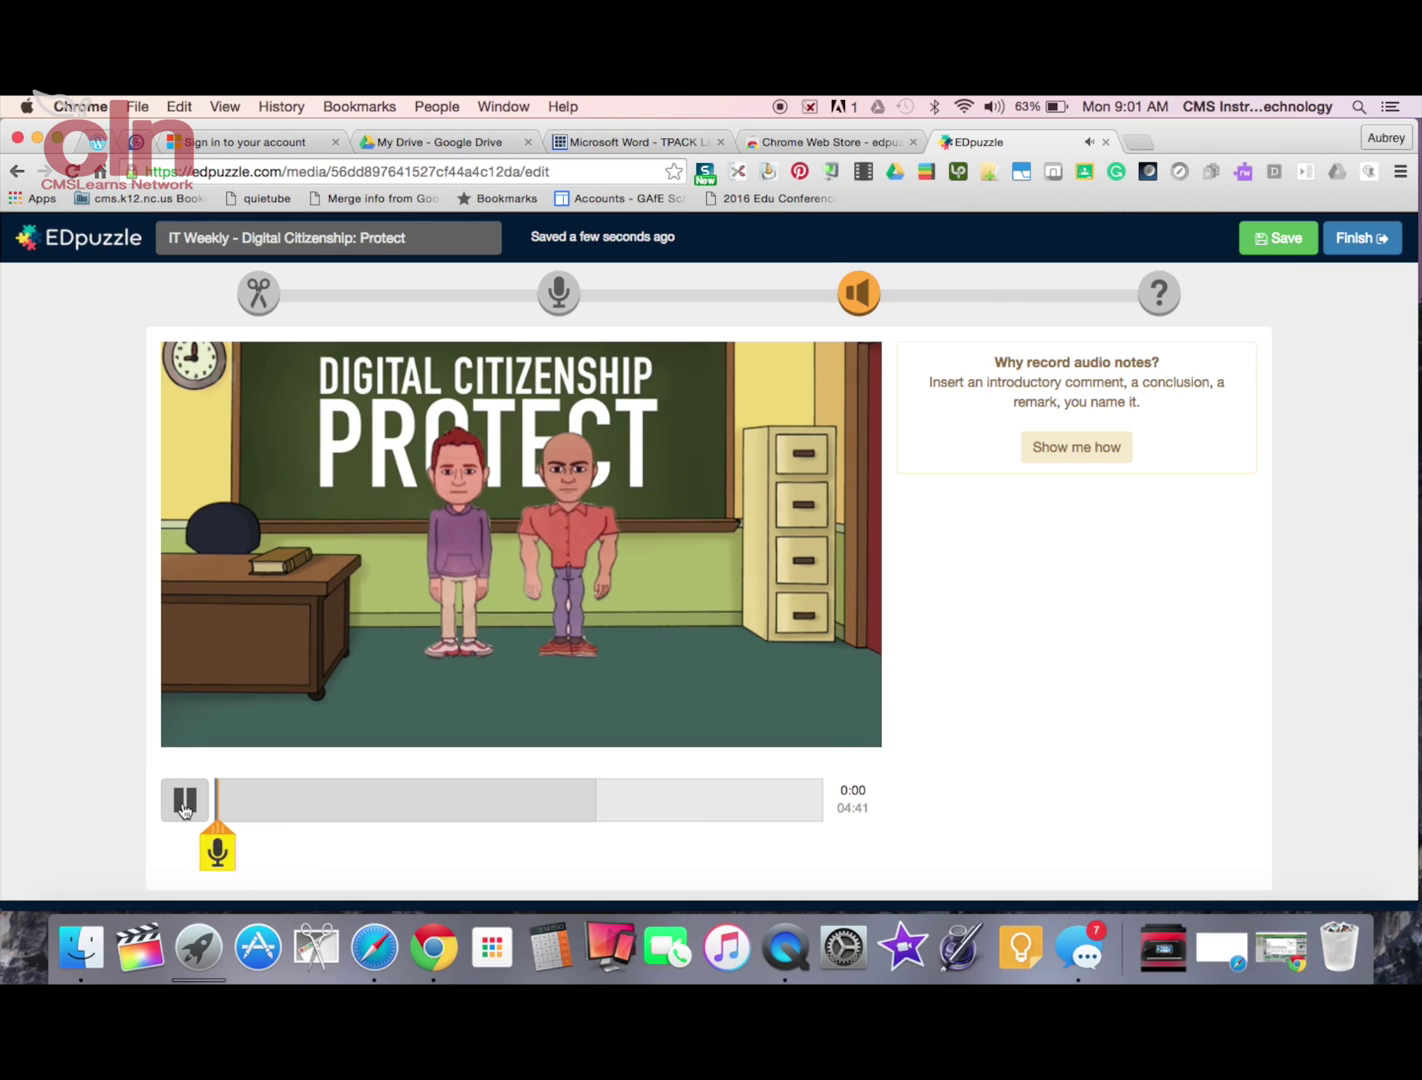
pyautogui.click(224, 843)
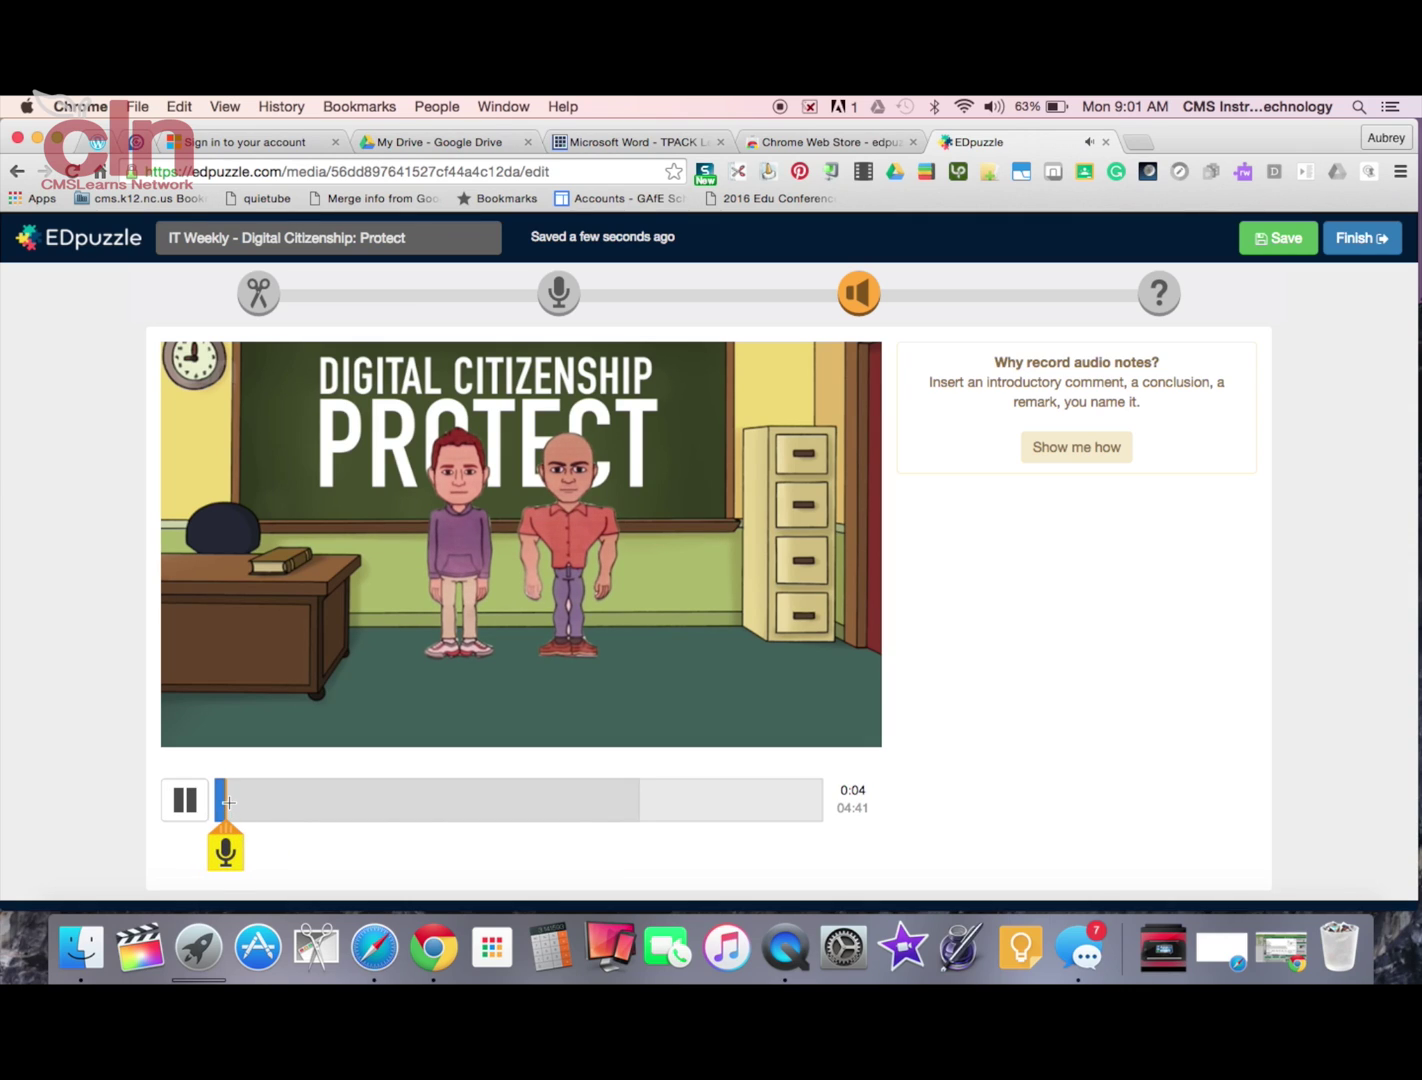
pyautogui.moveTo(226, 799); pyautogui.dragTo(312, 812)
pyautogui.click(316, 852)
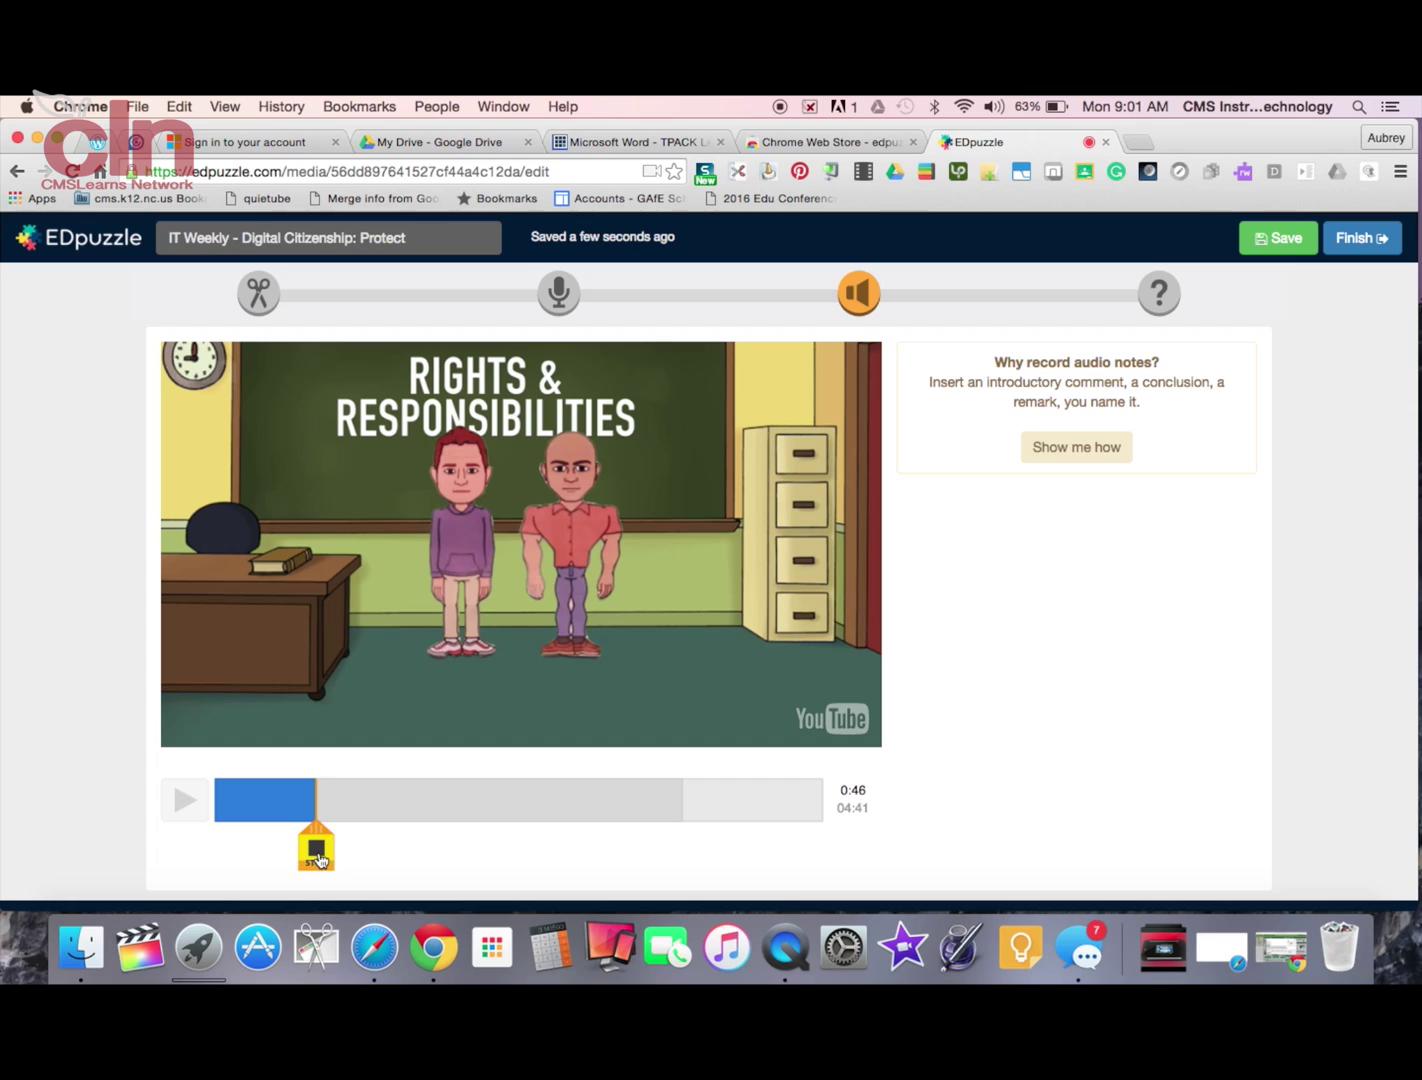
pyautogui.click(316, 852)
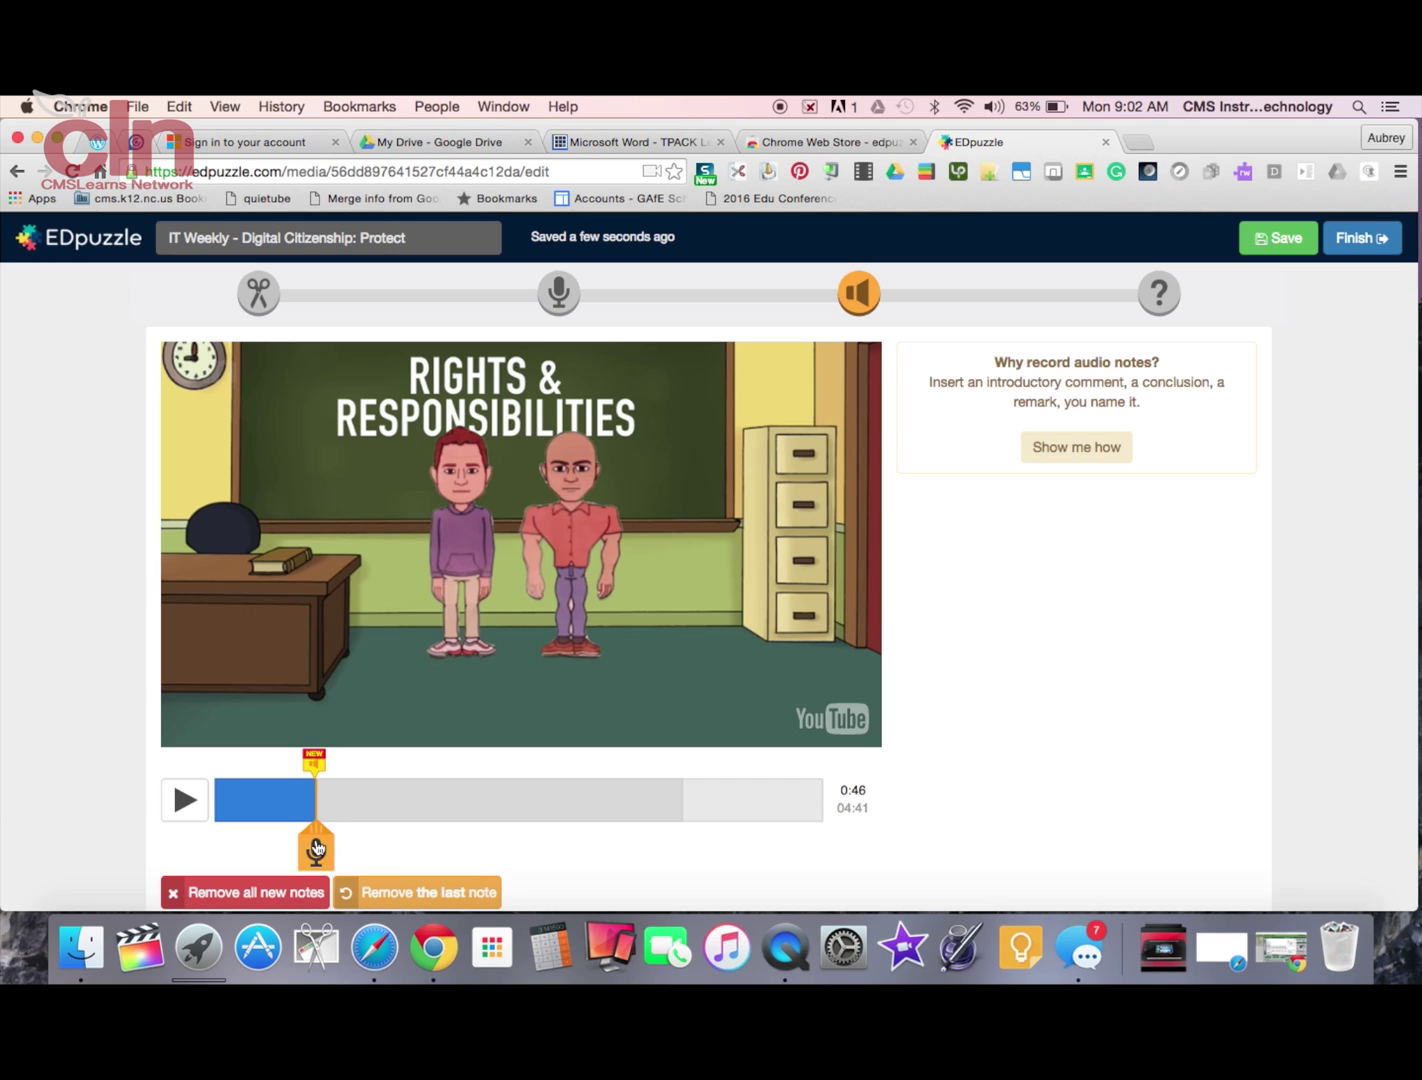
# Step: Record a second audio note at about 01:47 in the video
pyautogui.scroll(-1, 444, 886)
pyautogui.scroll(-1, 443, 886)
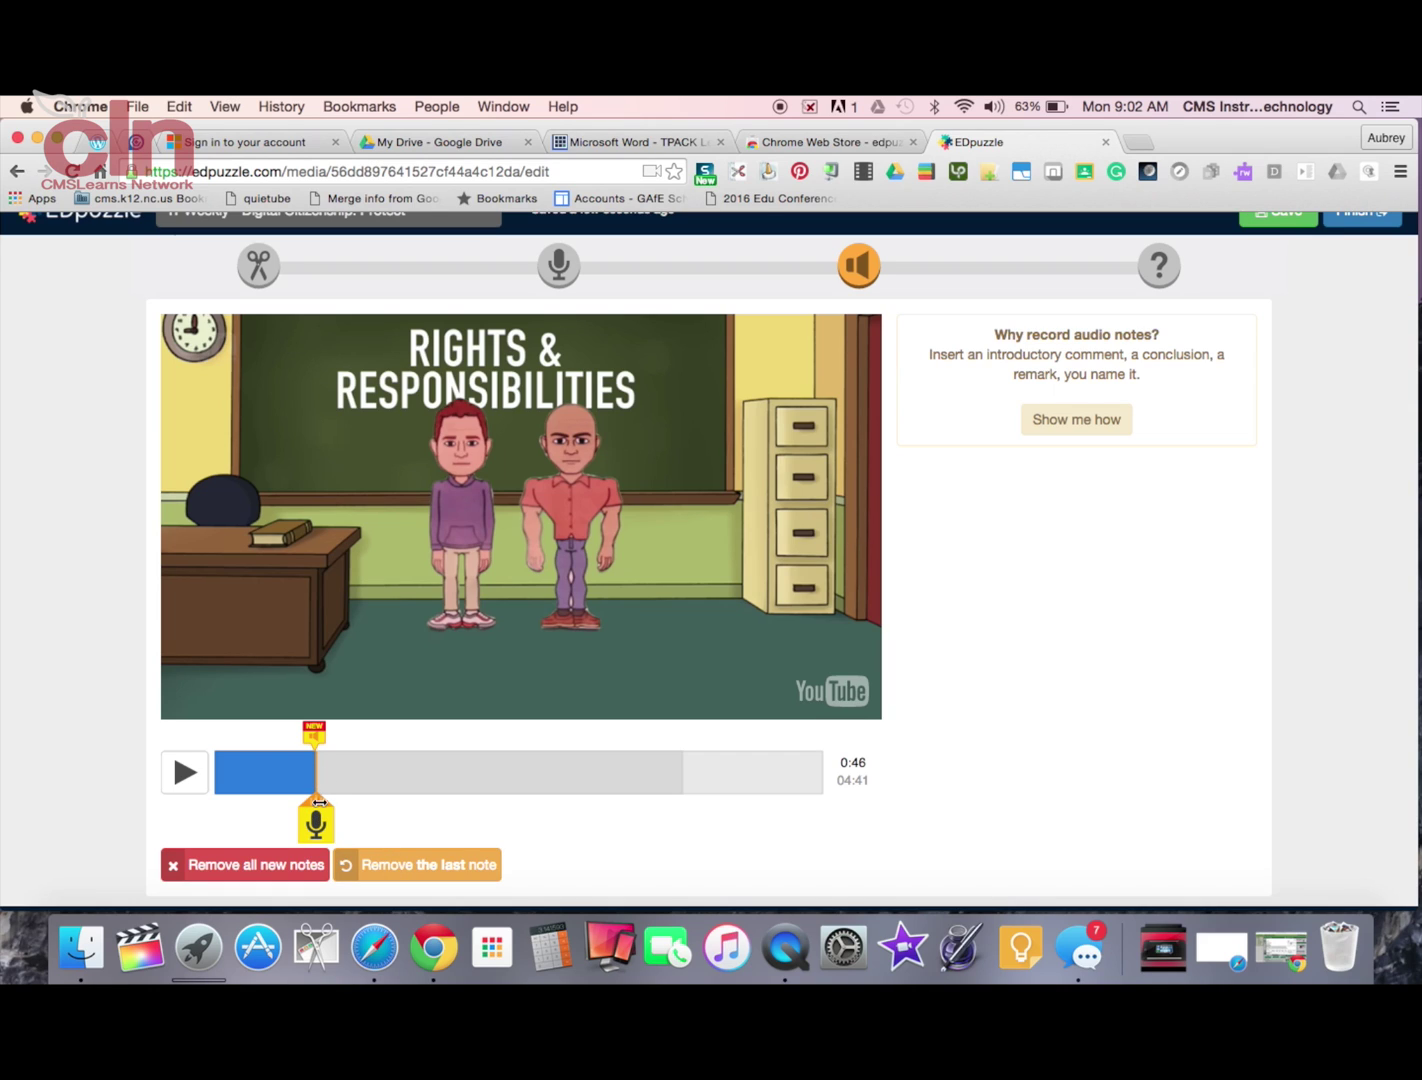
pyautogui.click(196, 777)
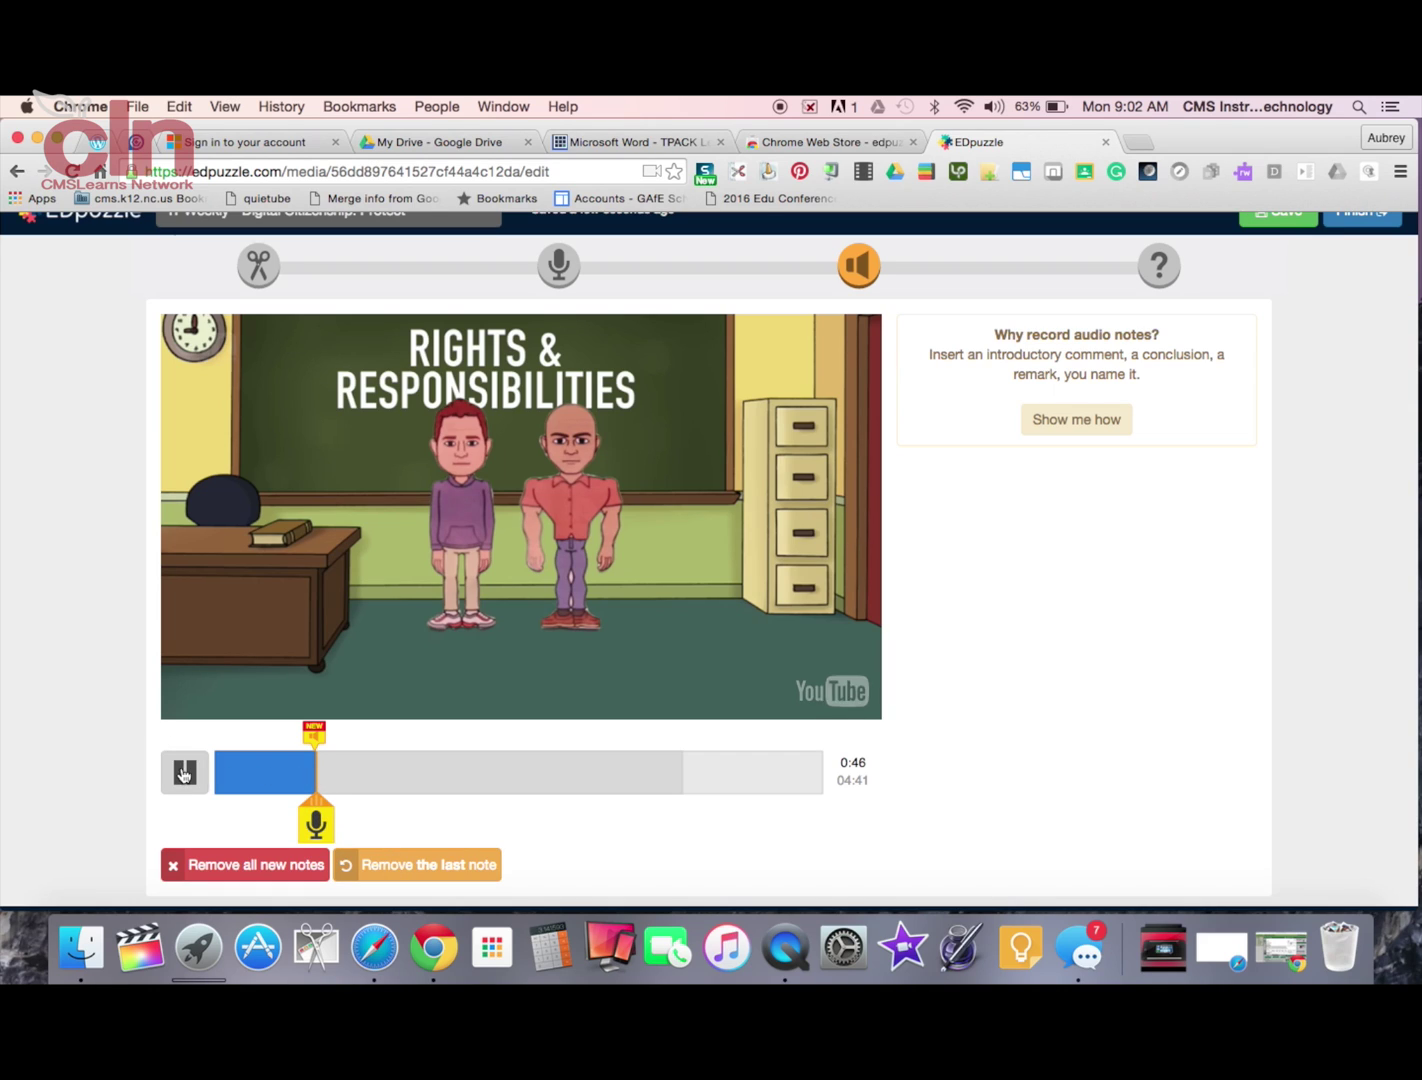
pyautogui.moveTo(320, 777); pyautogui.dragTo(442, 777)
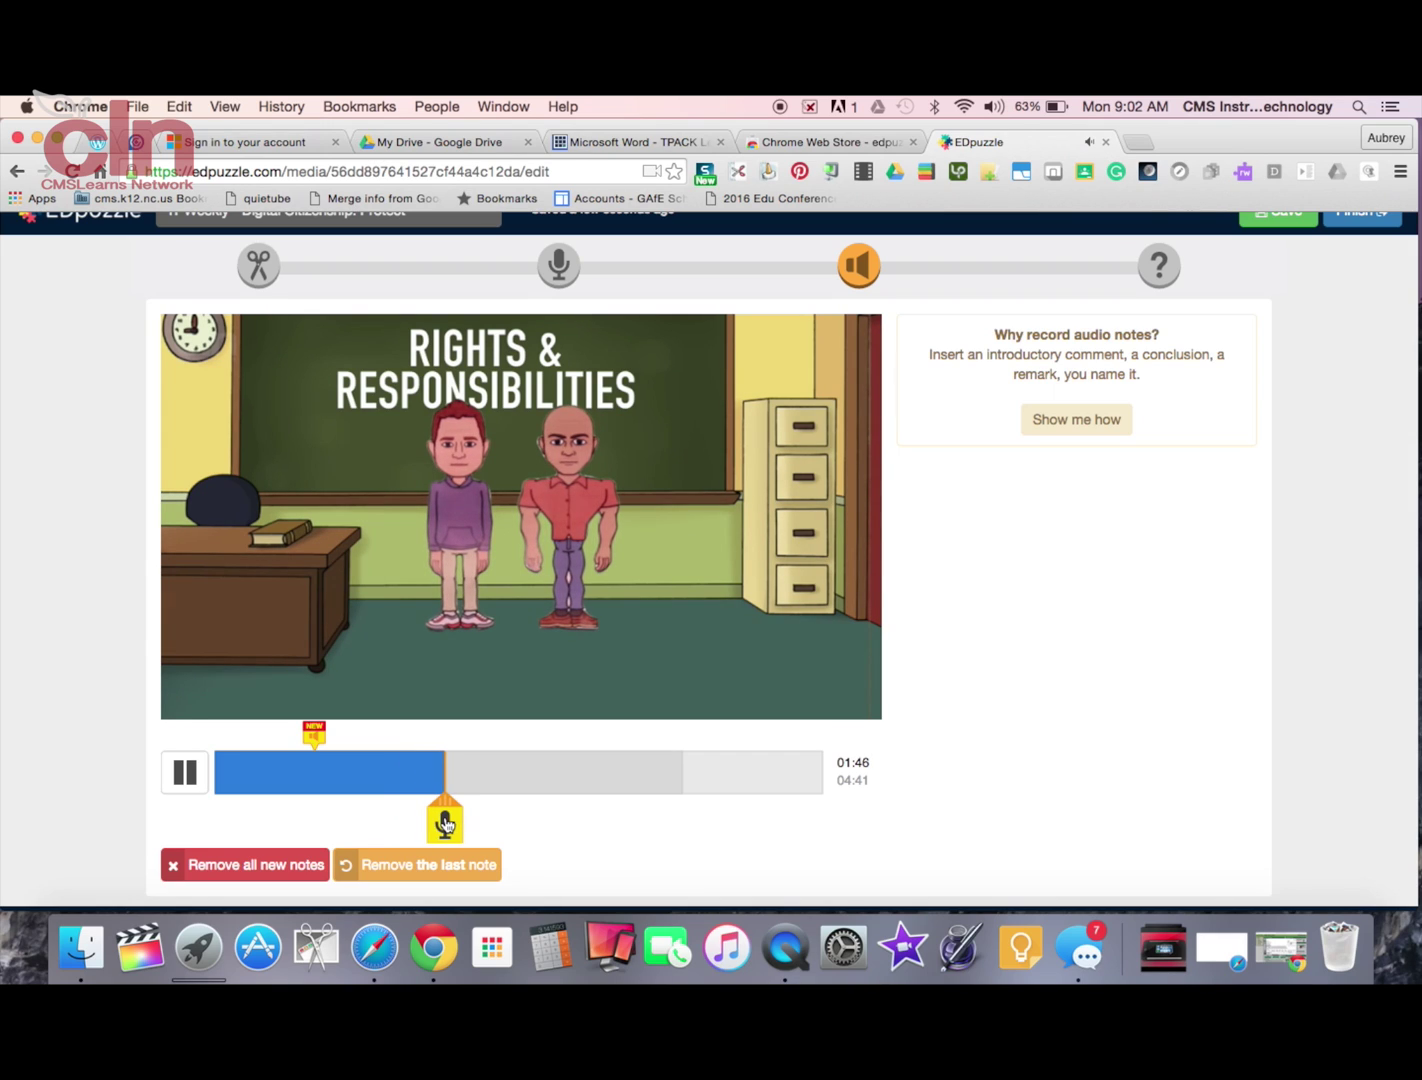
pyautogui.click(447, 822)
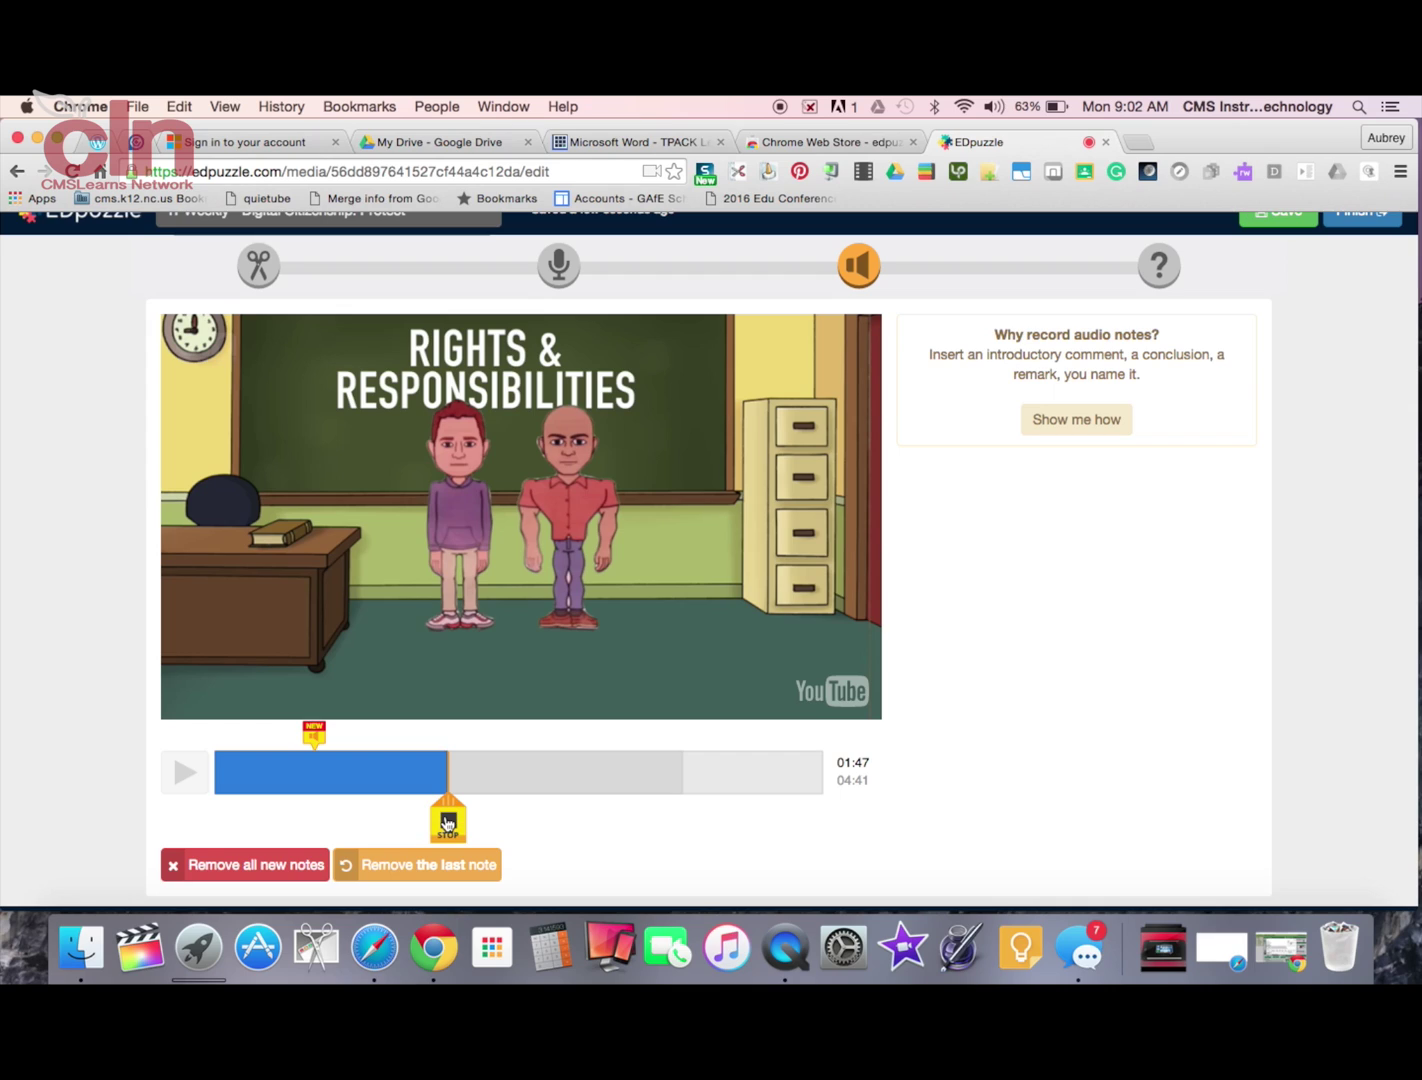
pyautogui.click(447, 823)
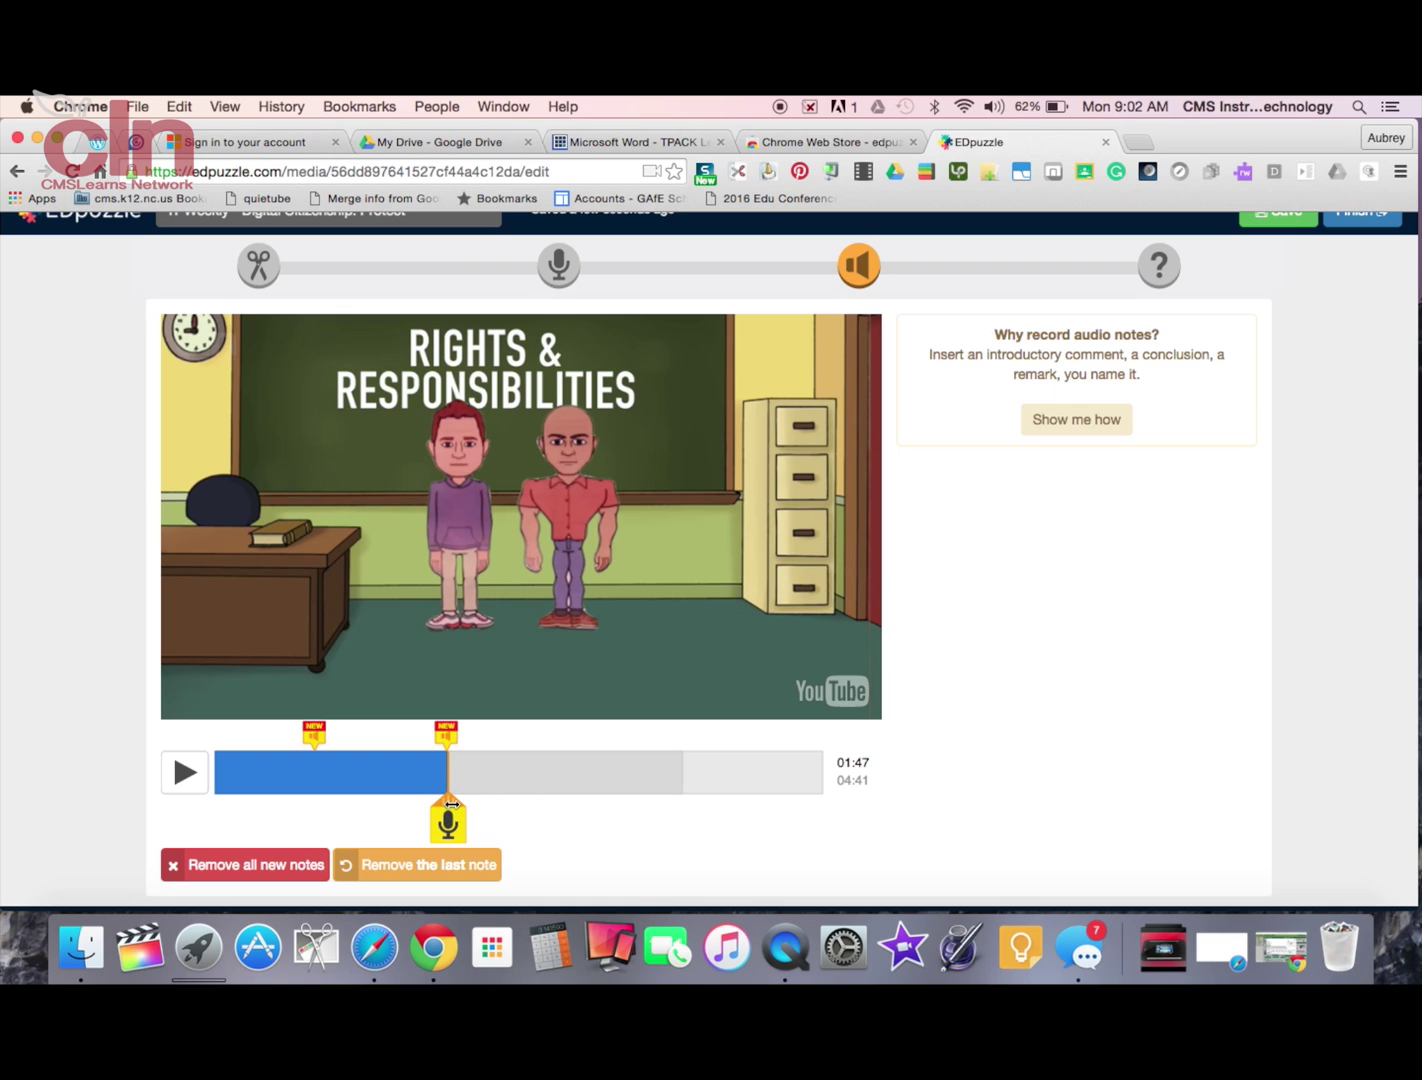
# Step: Play the video from about 0:36 to hear how the first audio note plays, and stop the note's playback
pyautogui.moveTo(447, 794)
pyautogui.mouseDown()
pyautogui.moveTo(181, 761)
pyautogui.moveTo(222, 796)
pyautogui.moveTo(293, 795)
pyautogui.mouseUp()
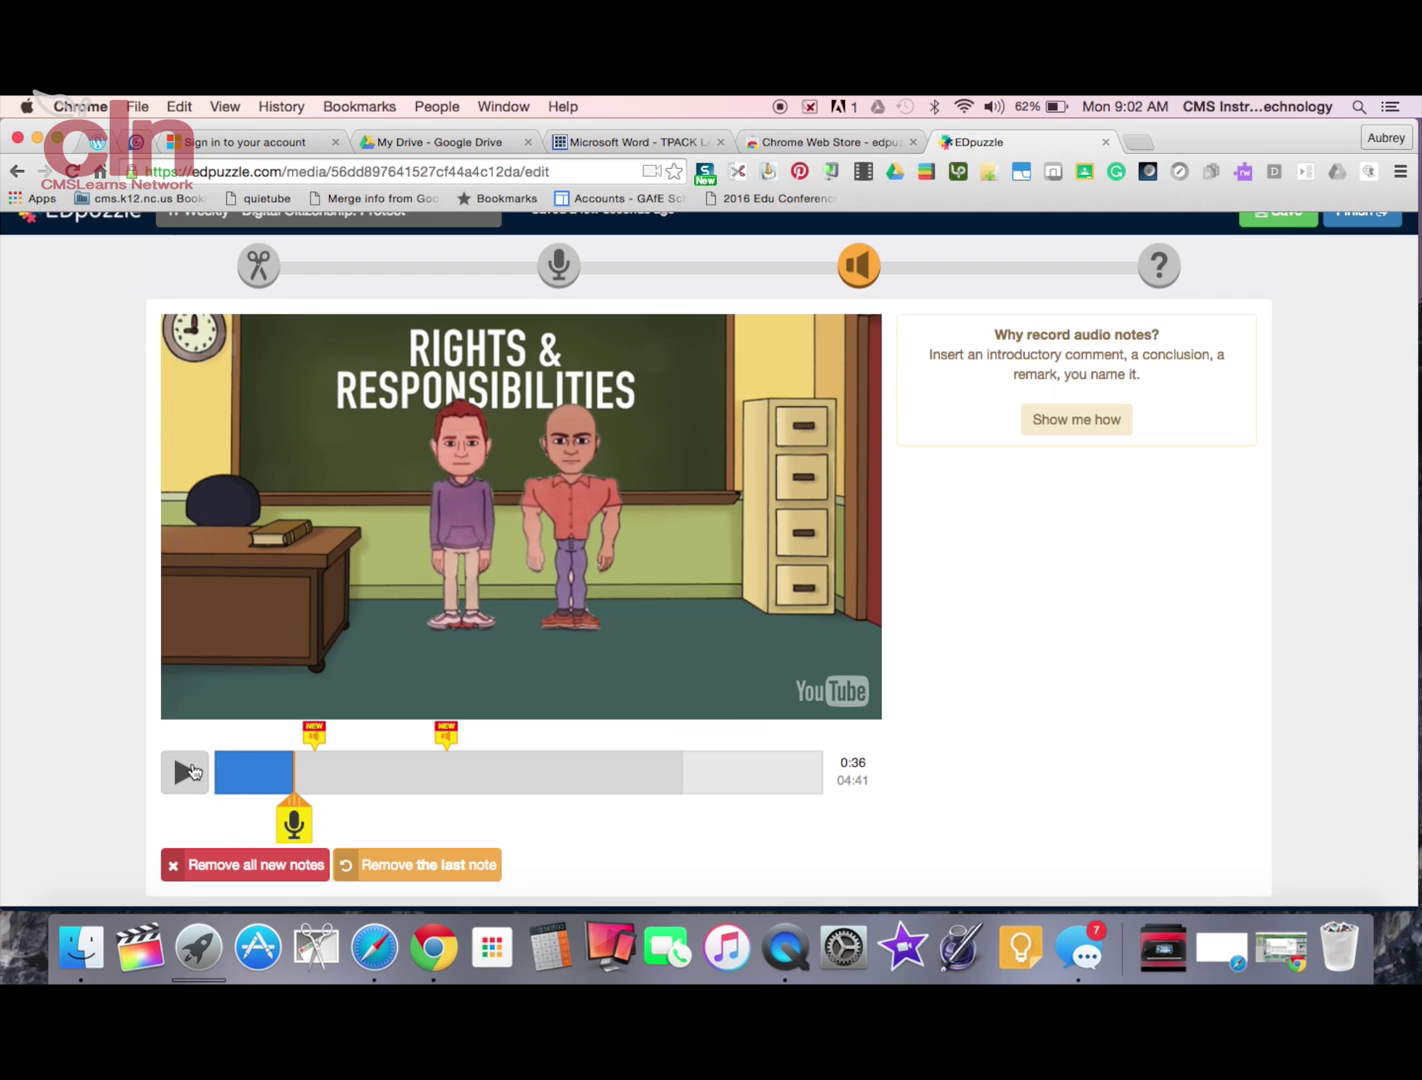
pyautogui.click(190, 771)
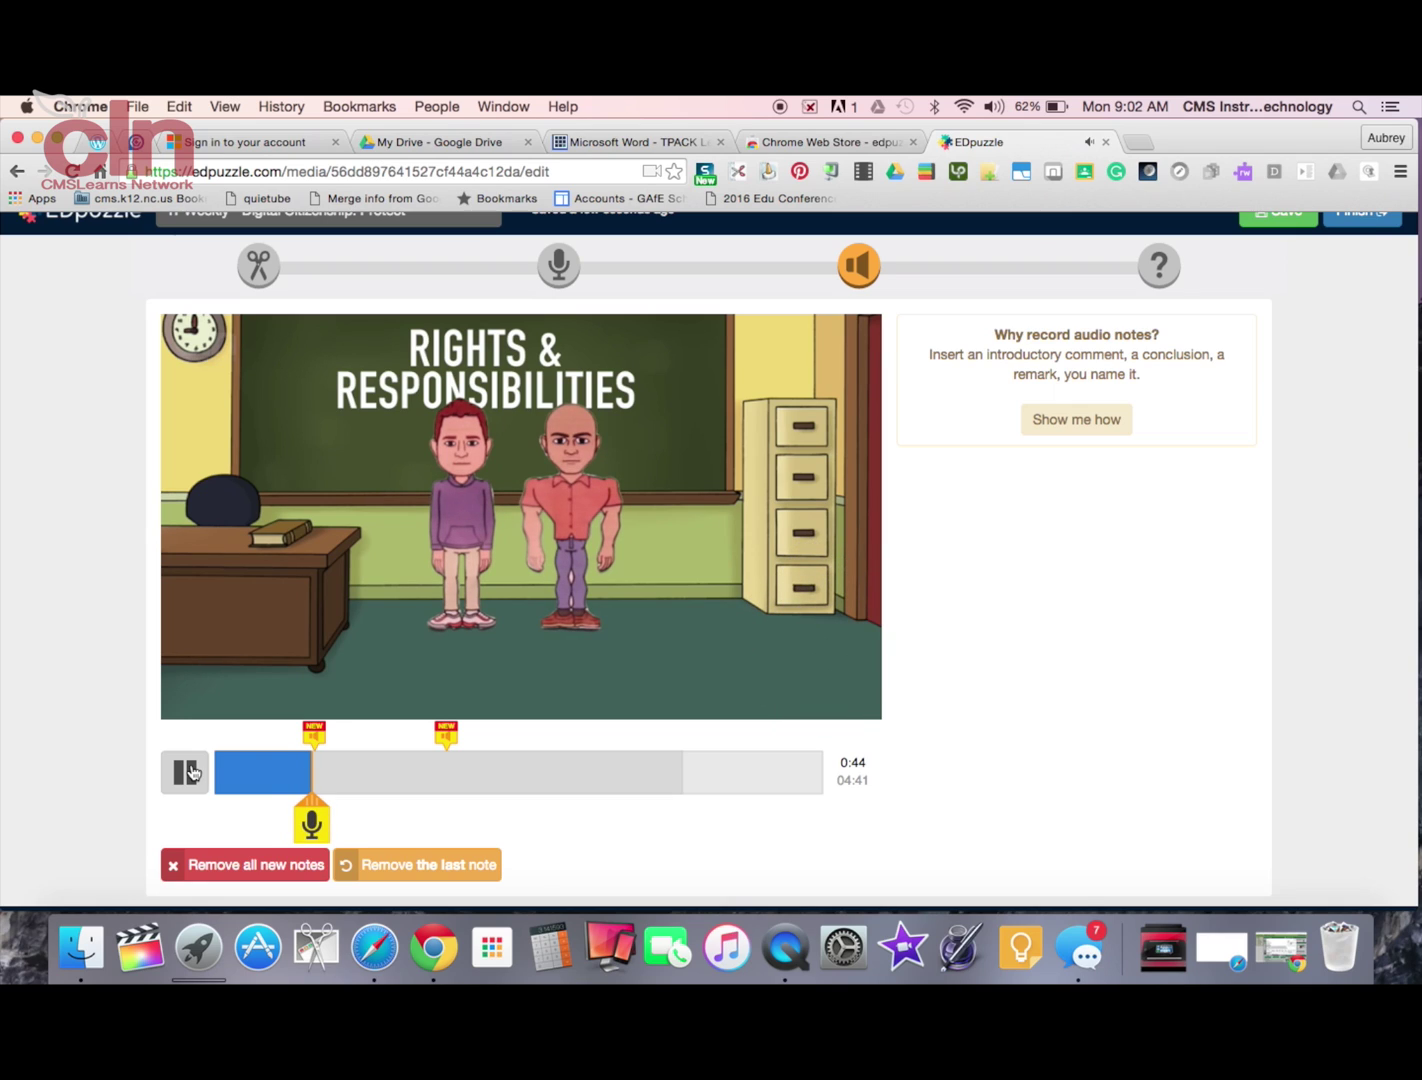
pyautogui.click(188, 771)
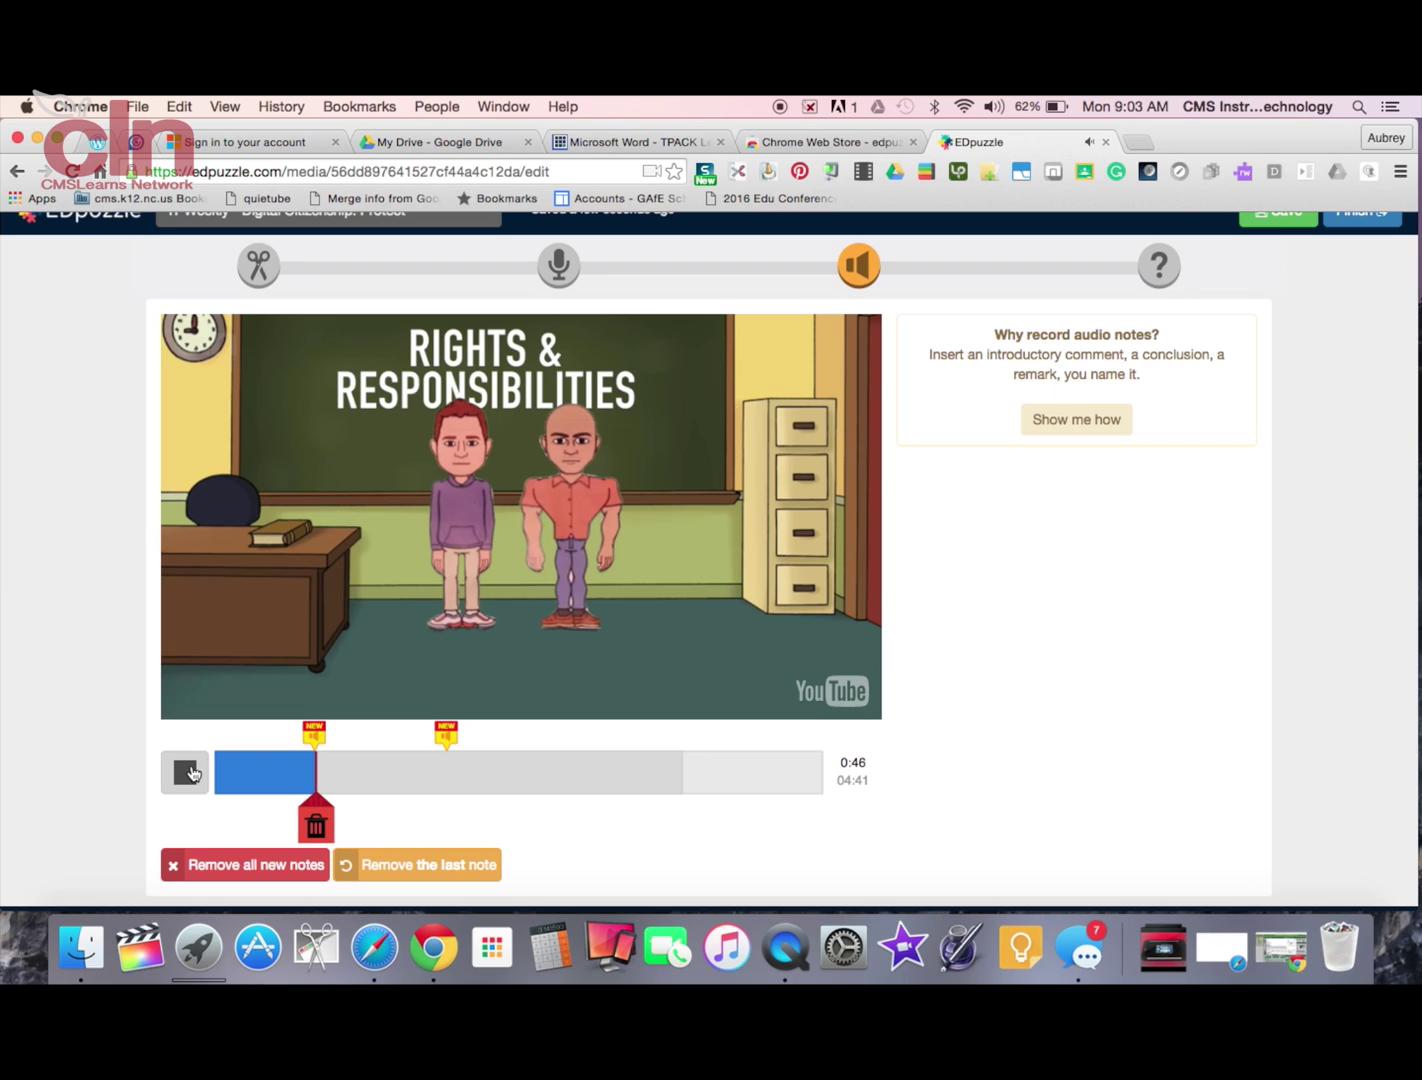
pyautogui.click(185, 772)
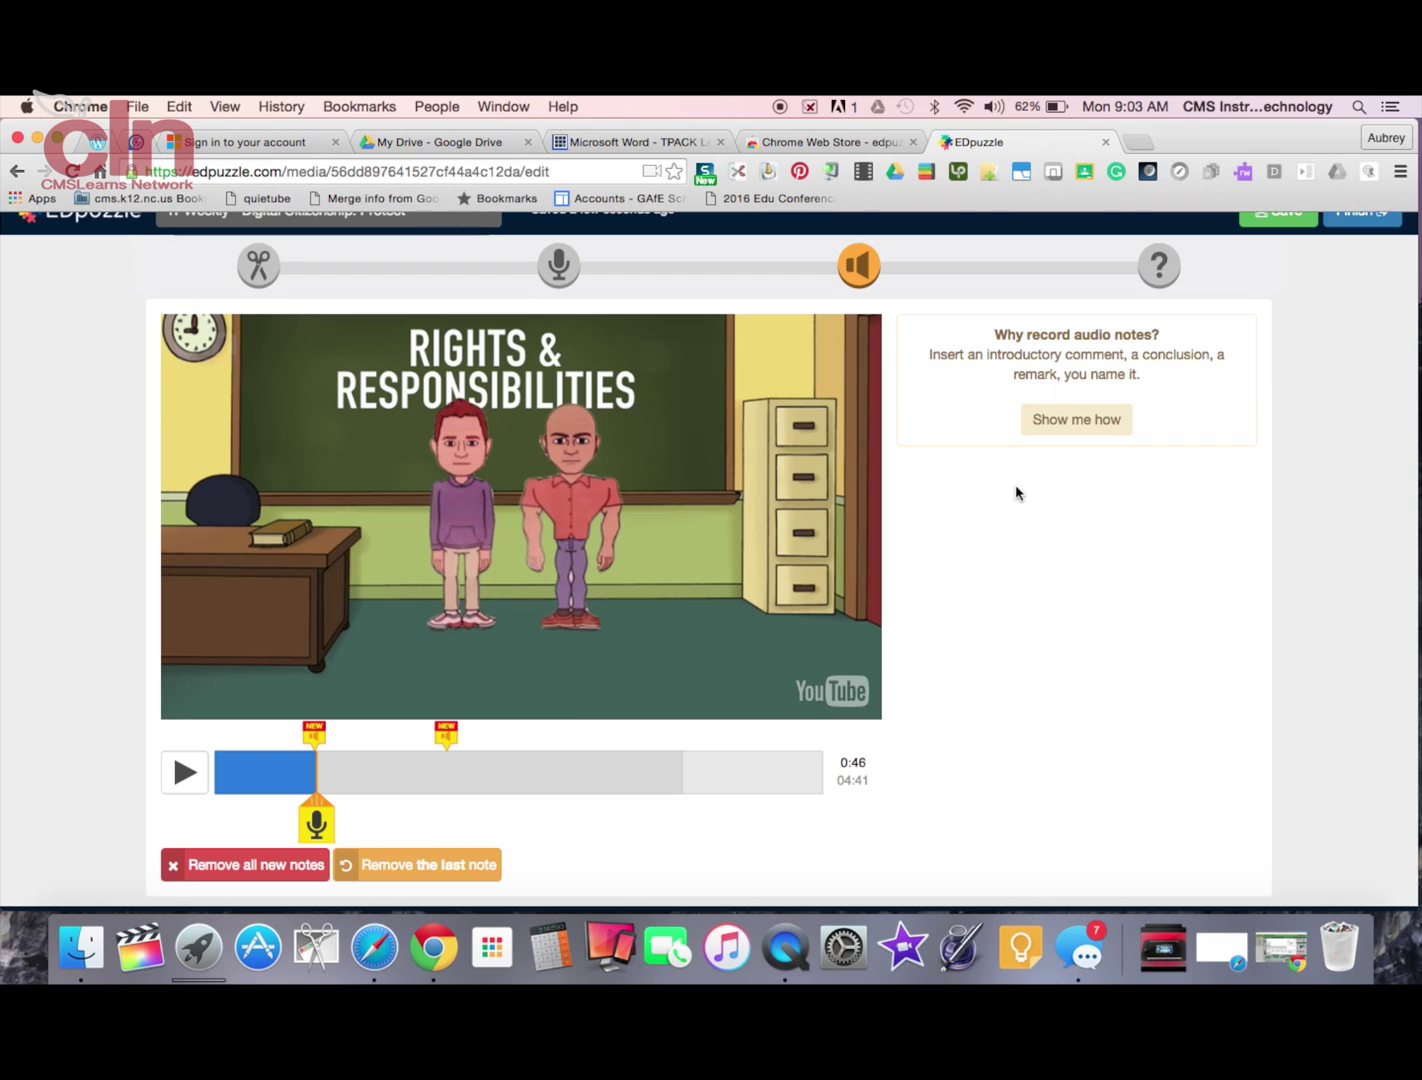
# Step: Add and save an open-ended quiz question at about 01:07: "What icons do you see in this section of the video?"
pyautogui.click(1158, 273)
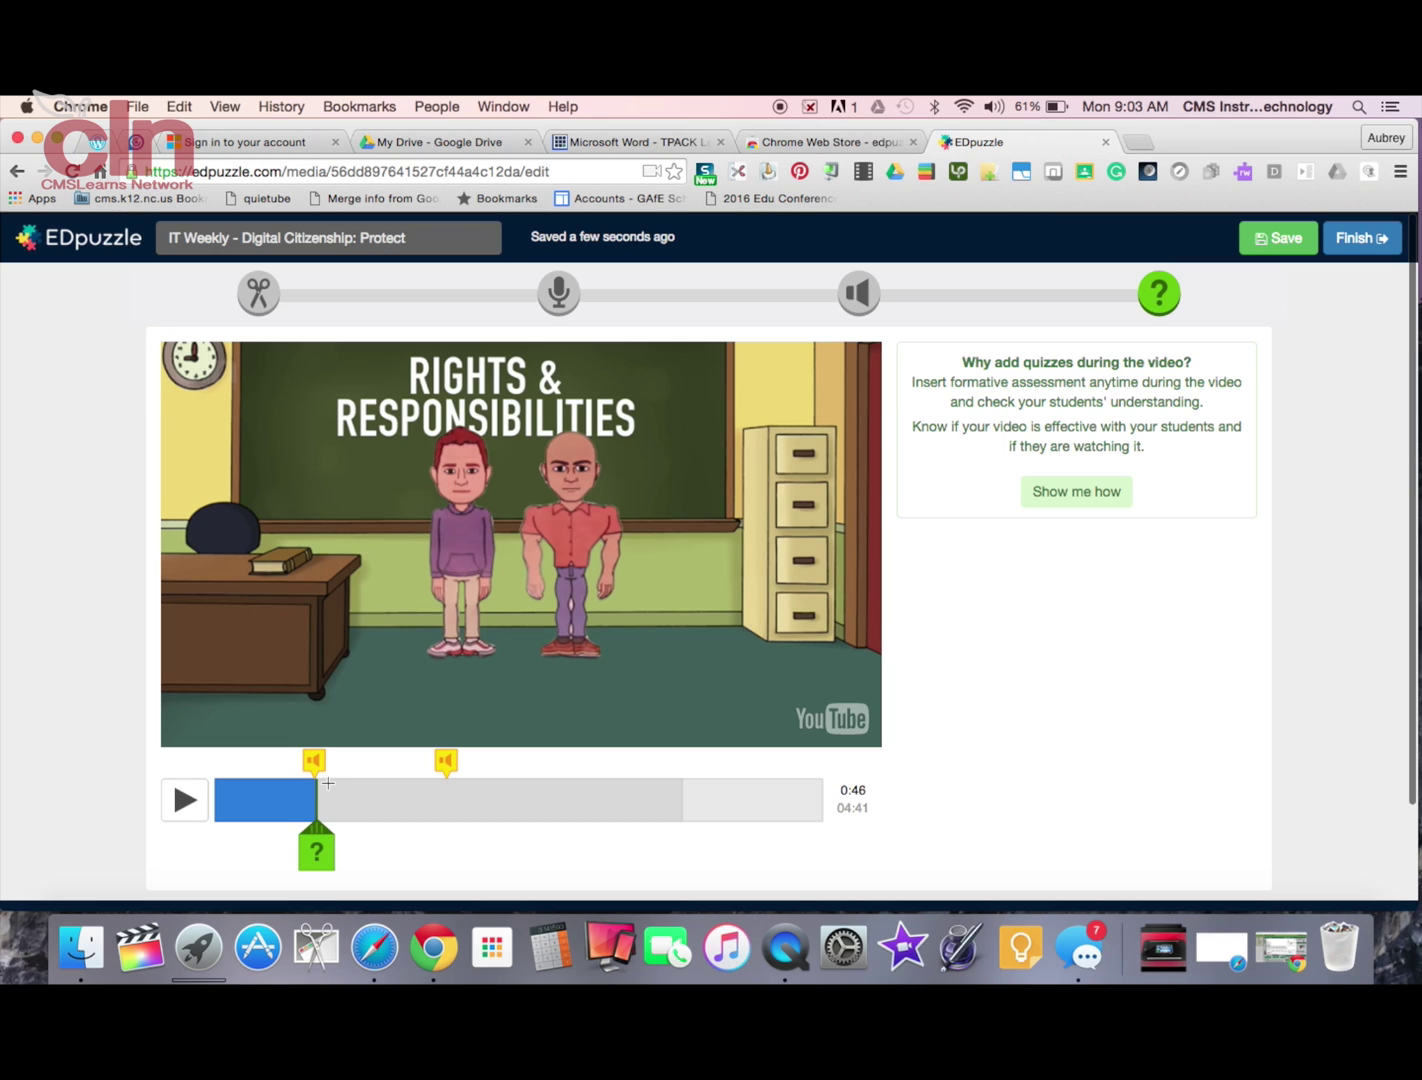
pyautogui.moveTo(317, 799); pyautogui.dragTo(362, 803)
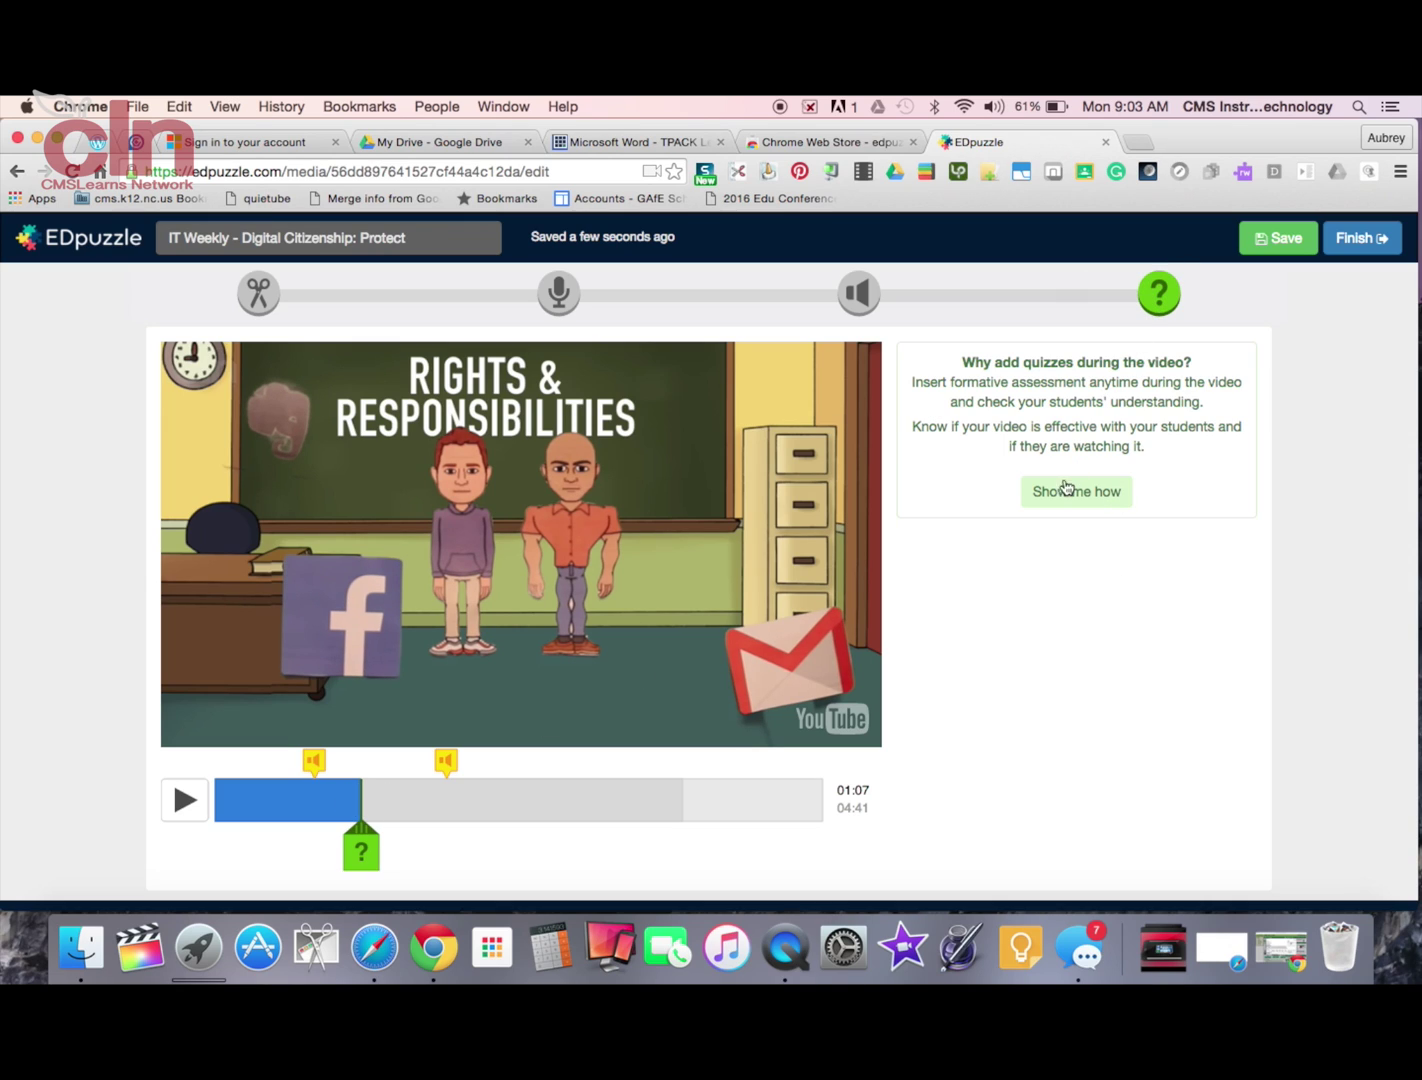
pyautogui.click(361, 855)
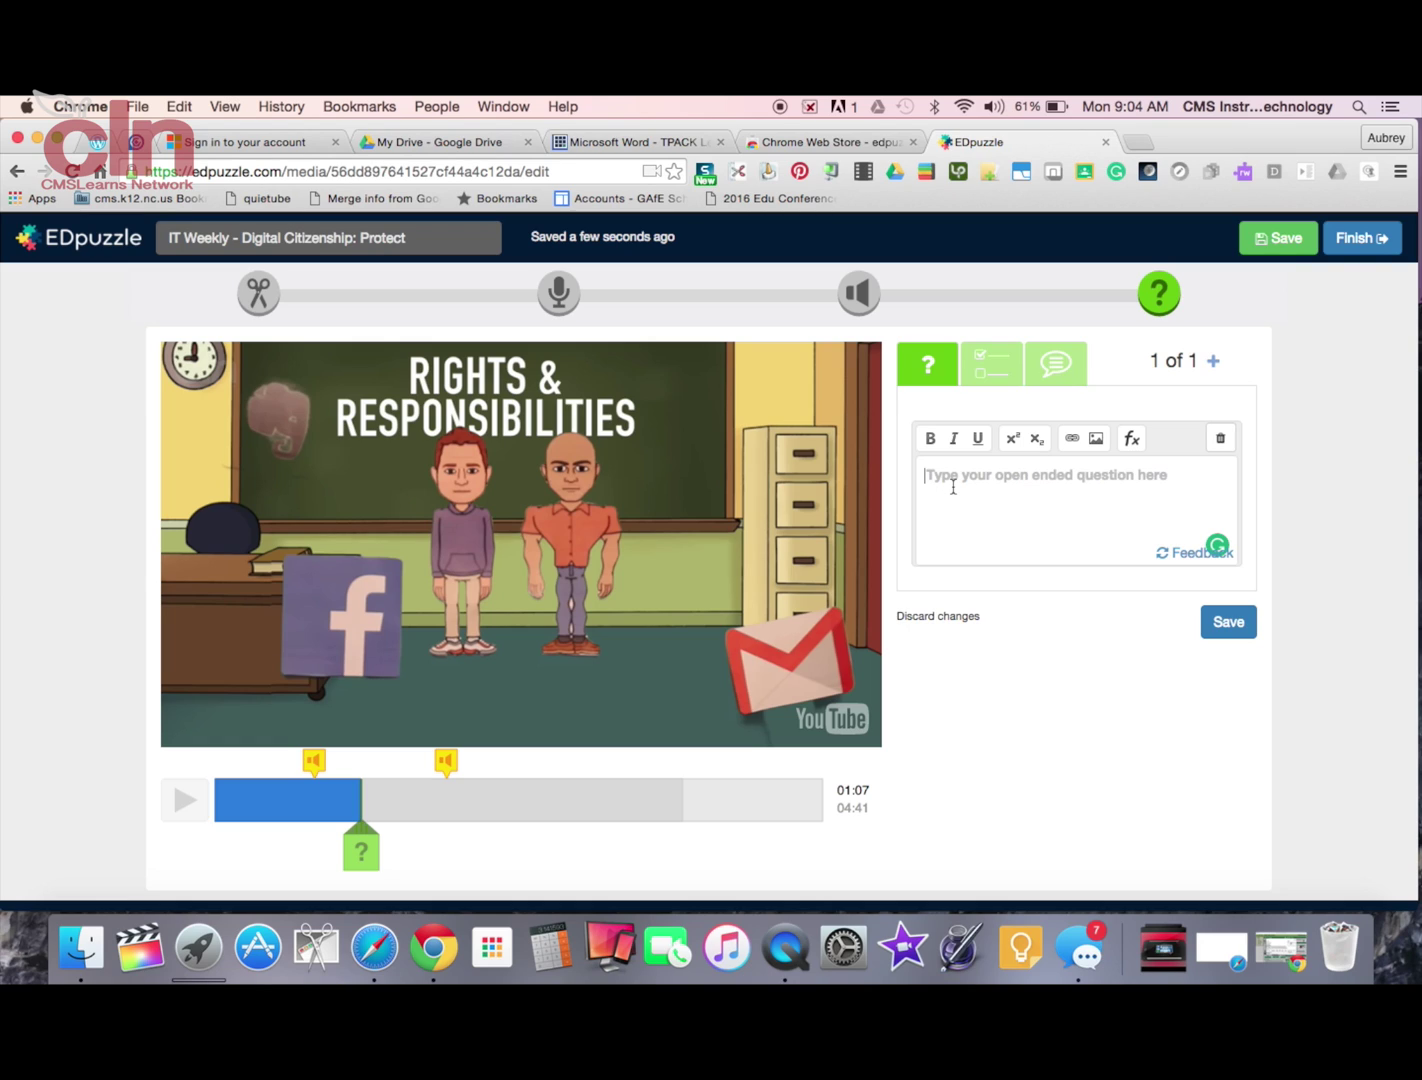
pyautogui.write('What i')
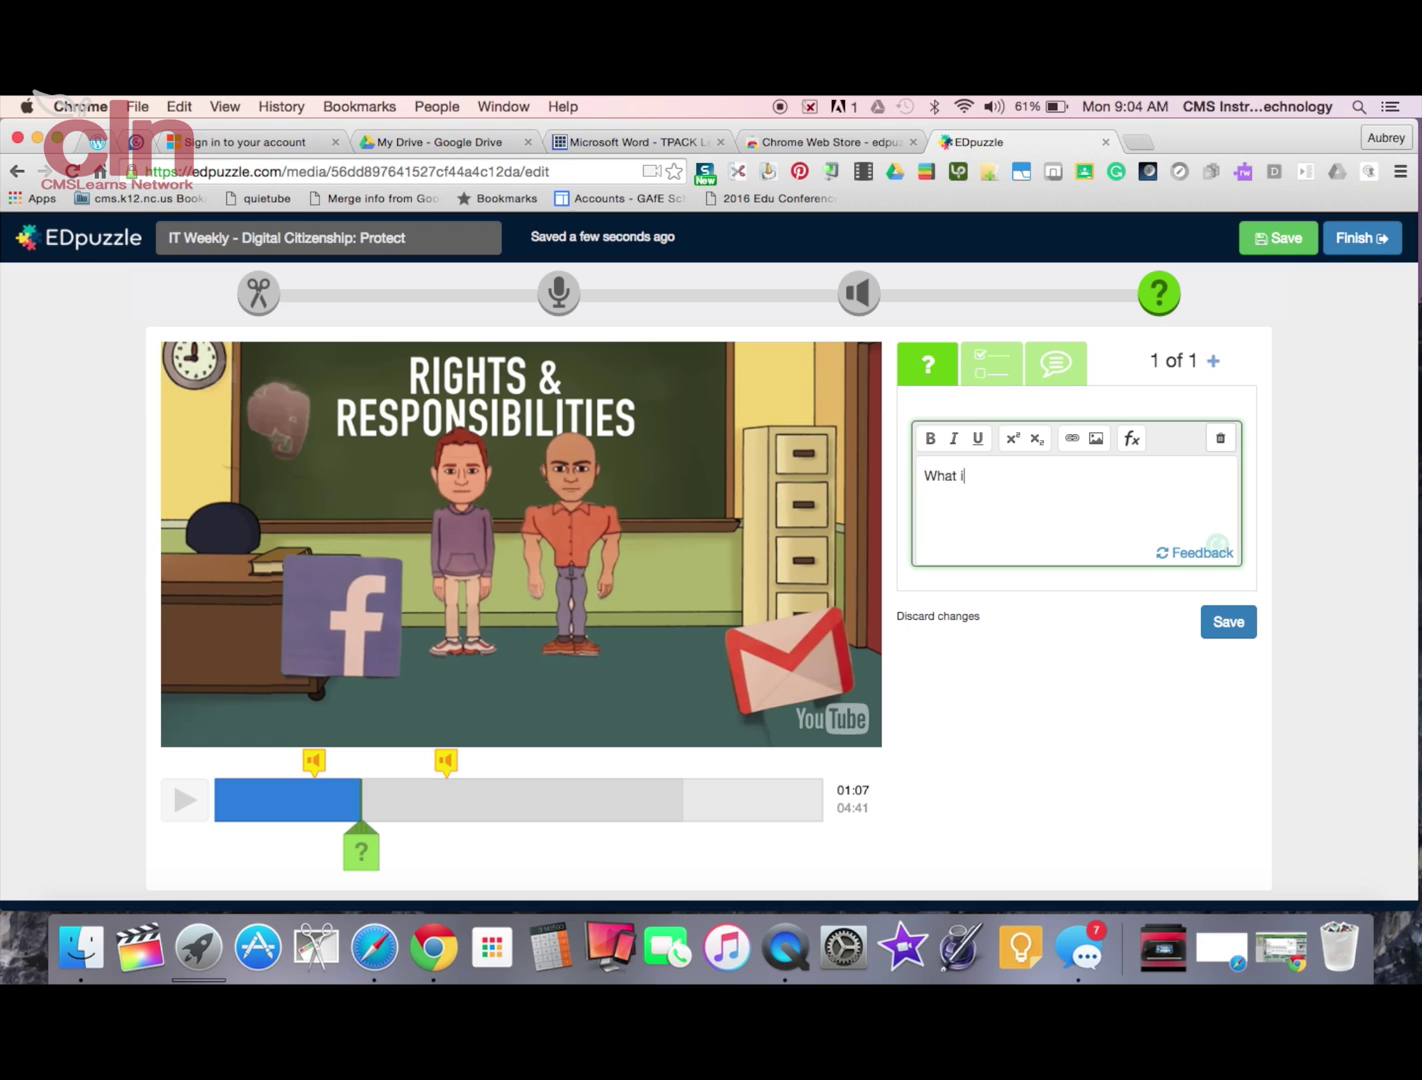
pyautogui.write('cons do yo u')
pyautogui.write('u s')
pyautogui.write('ee in the')
pyautogui.write('s sectio')
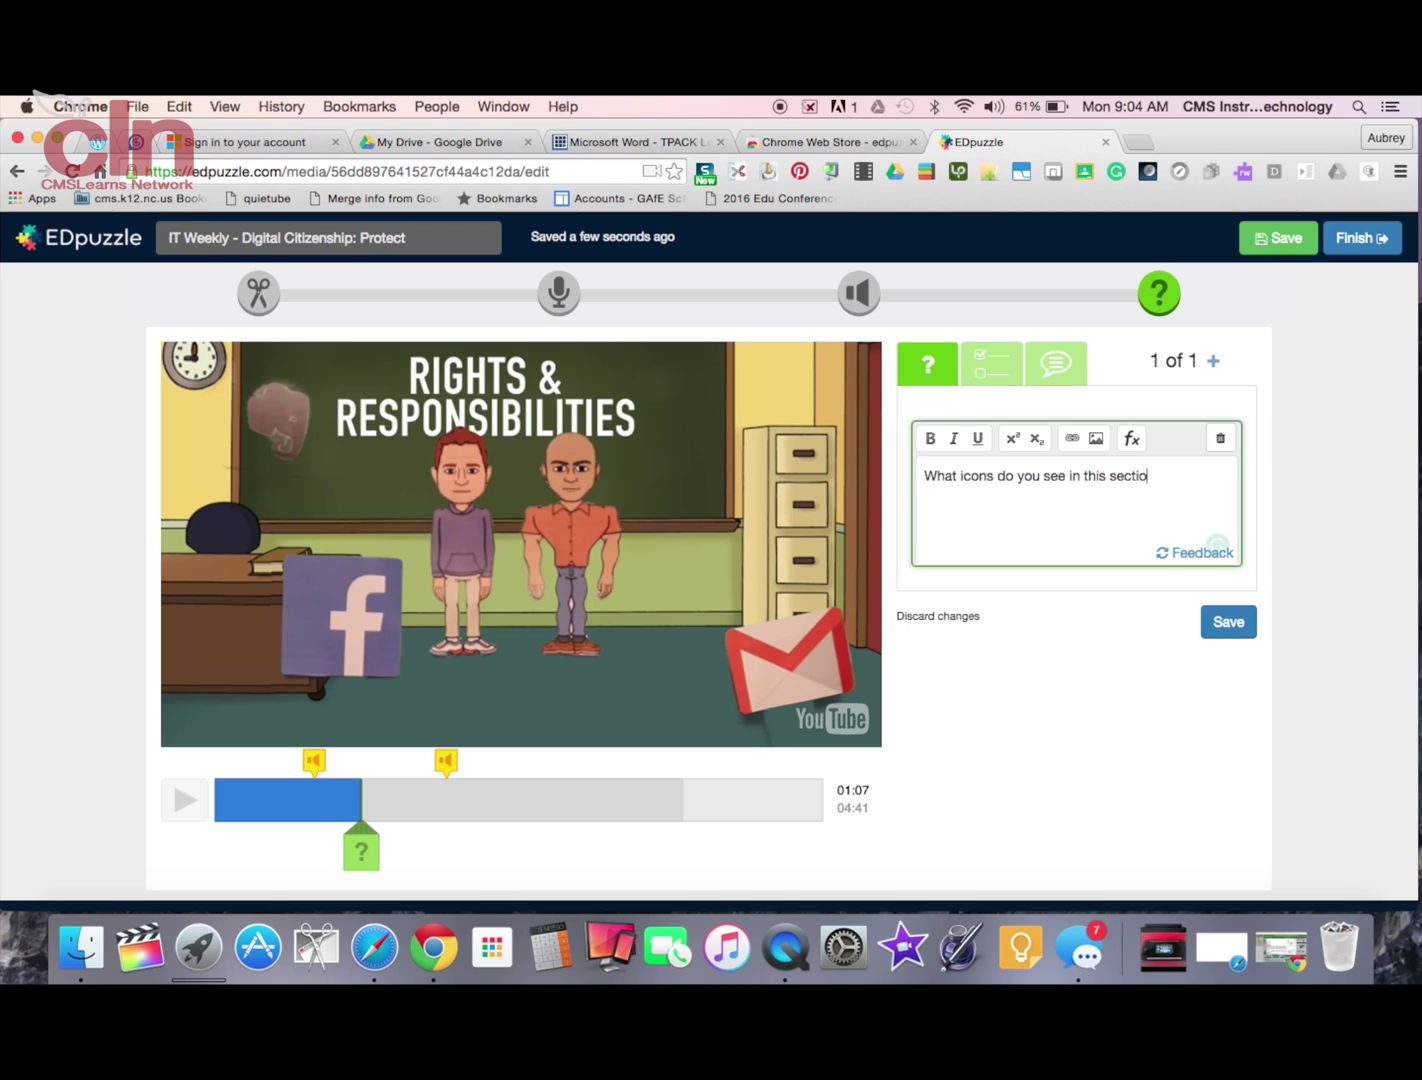
pyautogui.write('n of the video')
pyautogui.press('BackSpace')
pyautogui.press('BackSpace')
pyautogui.press('BackSpace')
pyautogui.write('eo')
pyautogui.click(1230, 621)
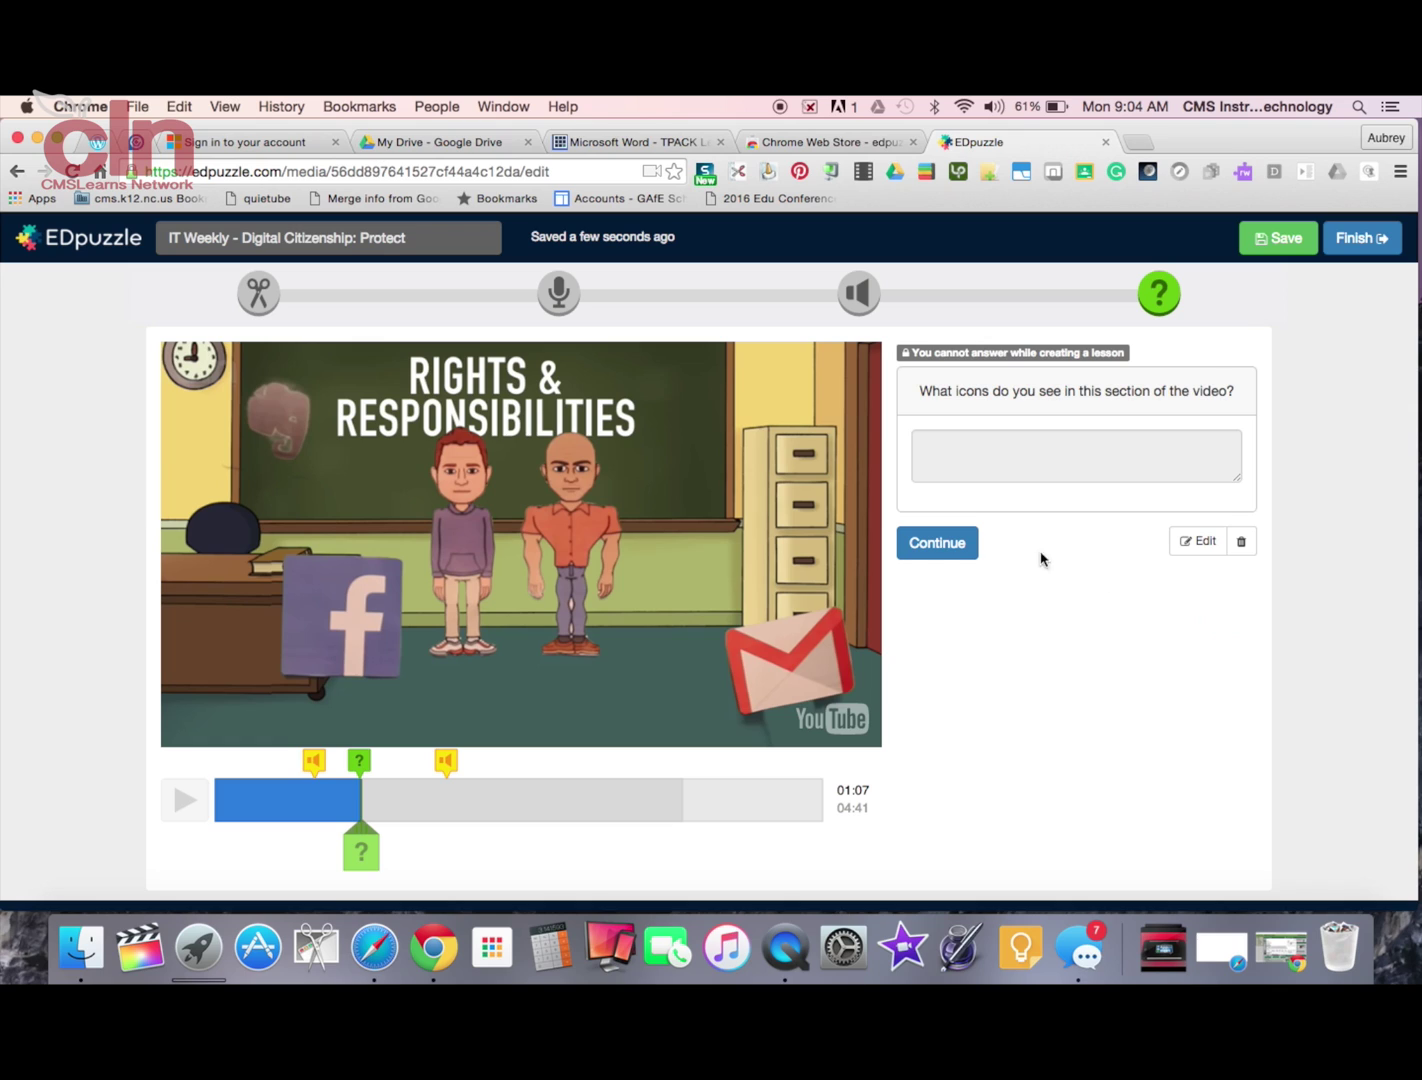
pyautogui.click(945, 556)
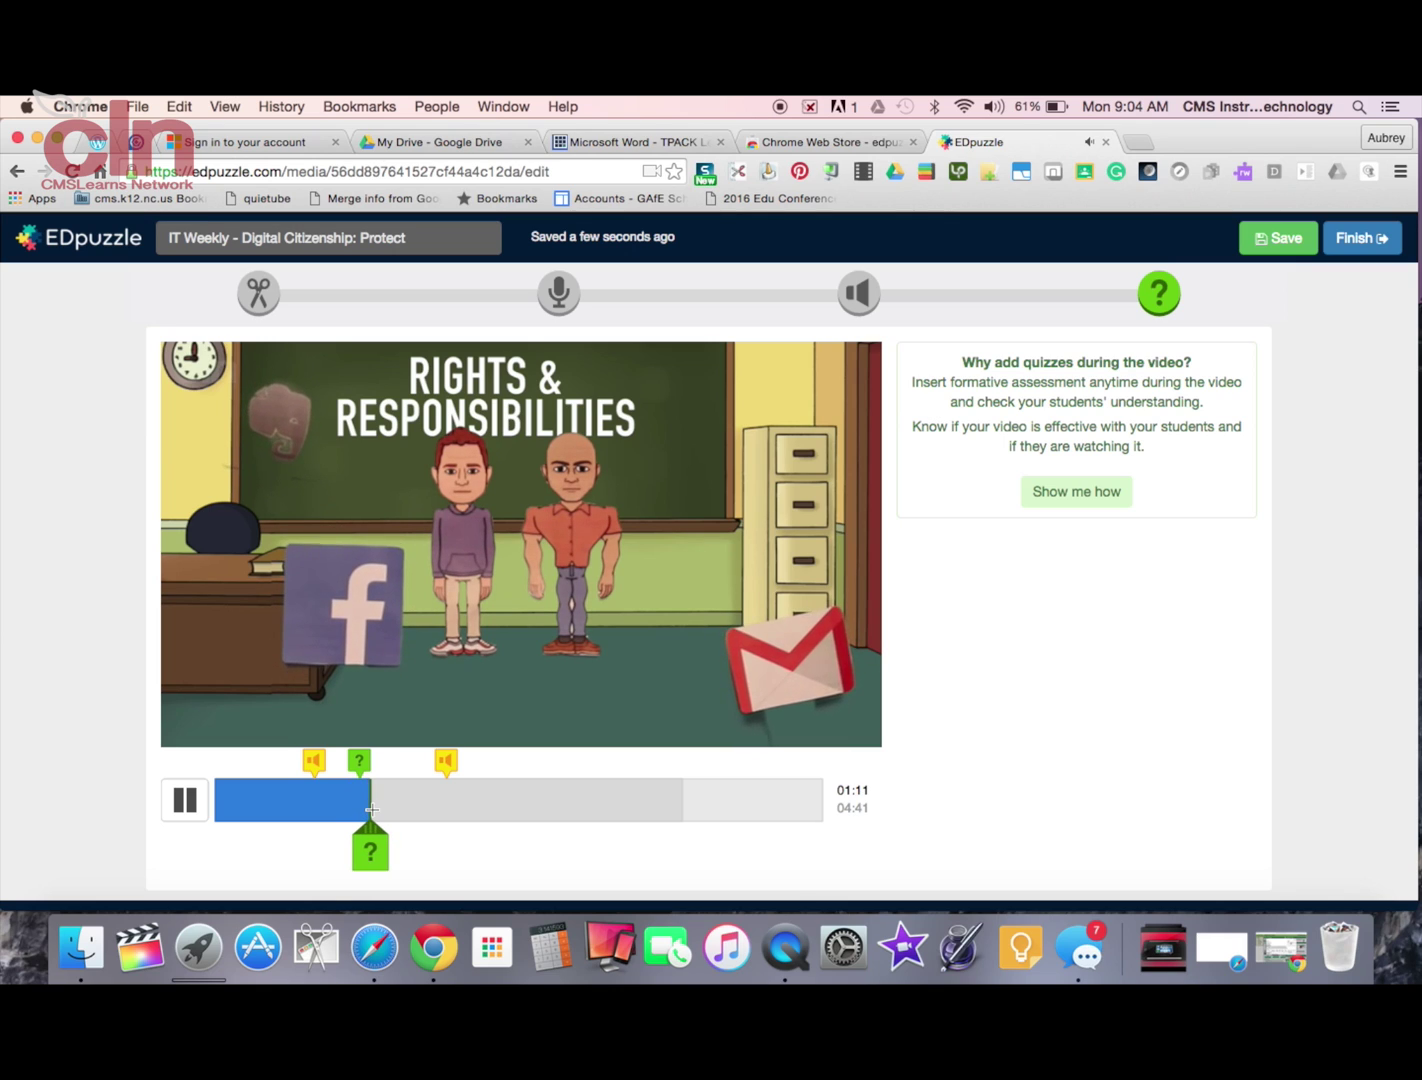
# Step: Start a multiple-choice question at about 02:16 and examine its question, answer-choice and correctness options
pyautogui.moveTo(372, 807); pyautogui.dragTo(505, 827)
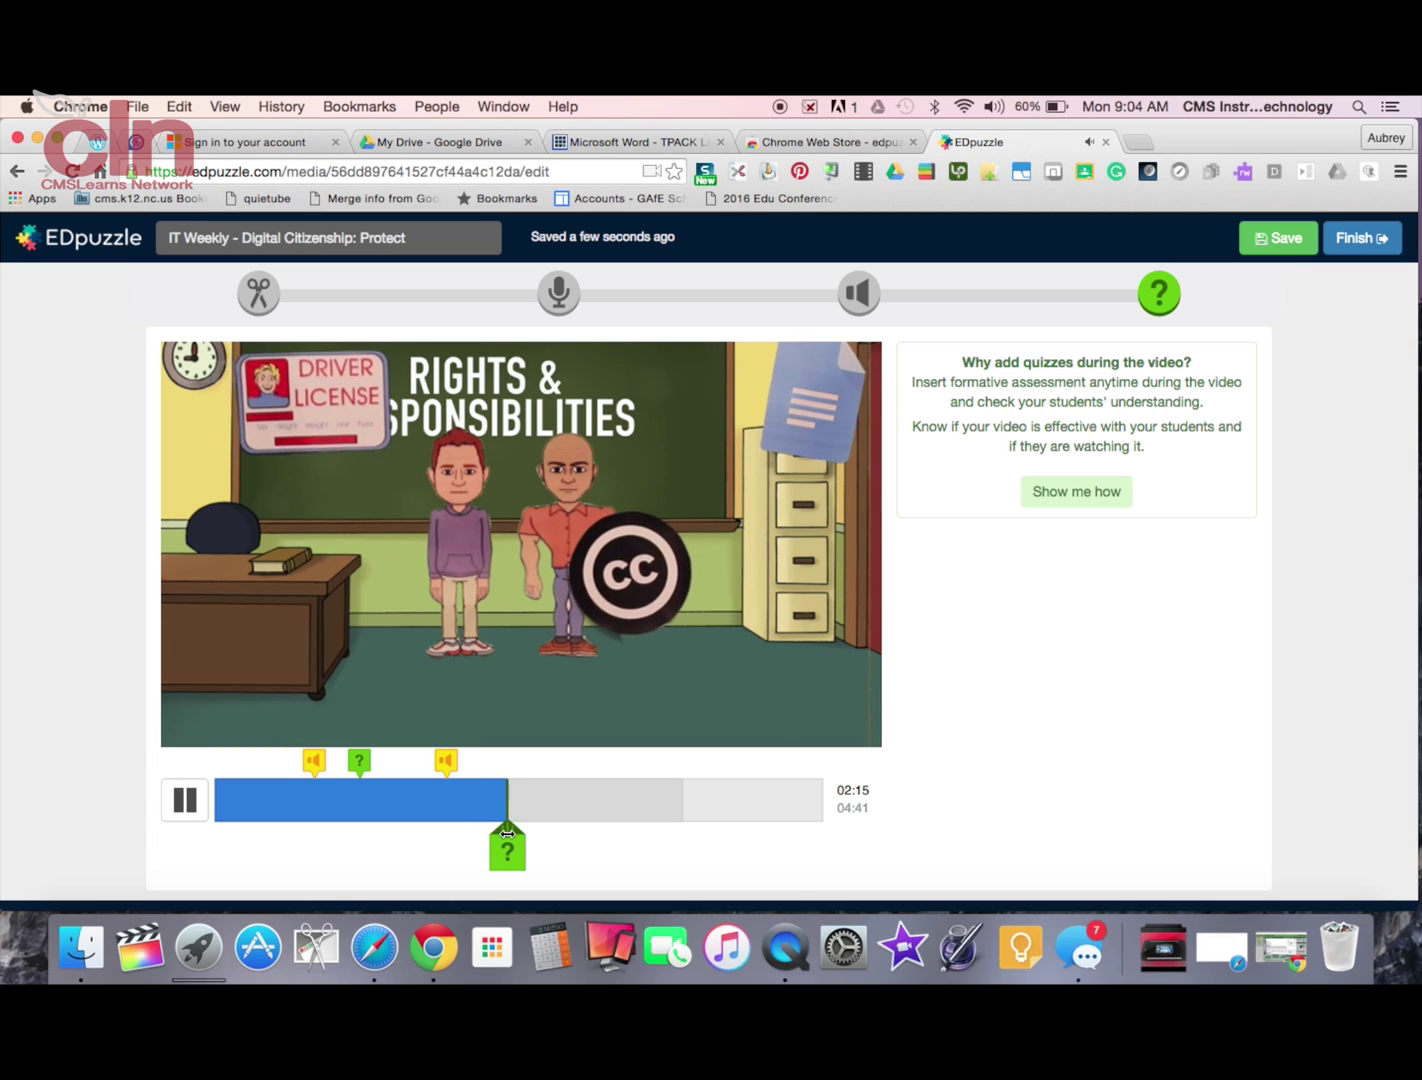
pyautogui.click(512, 850)
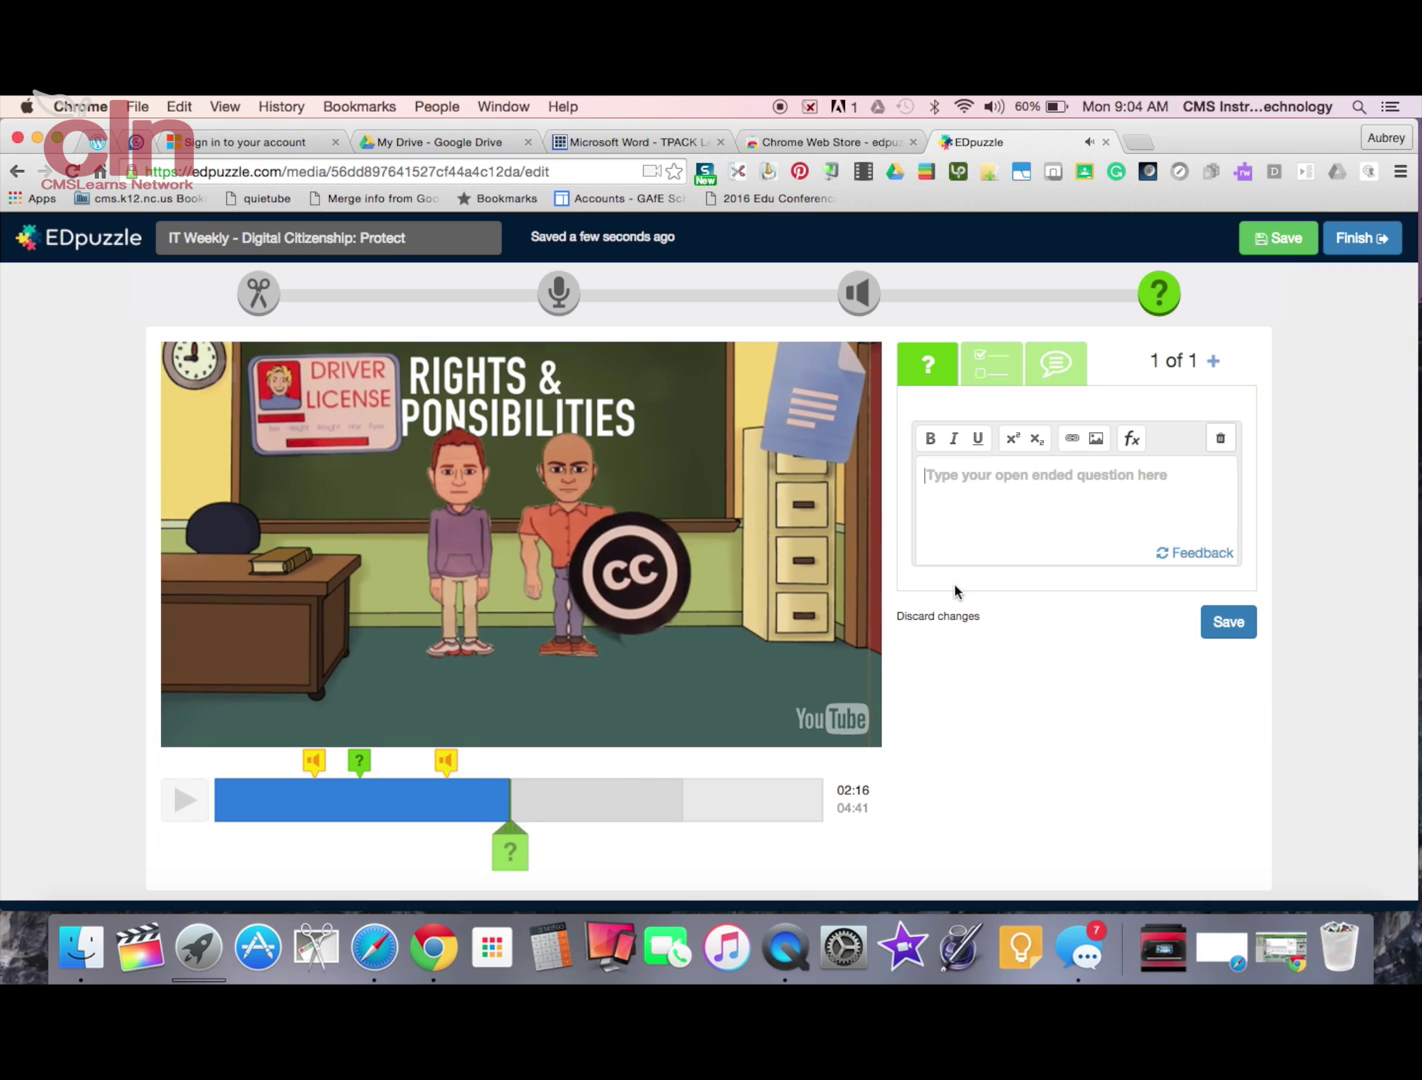
pyautogui.click(986, 352)
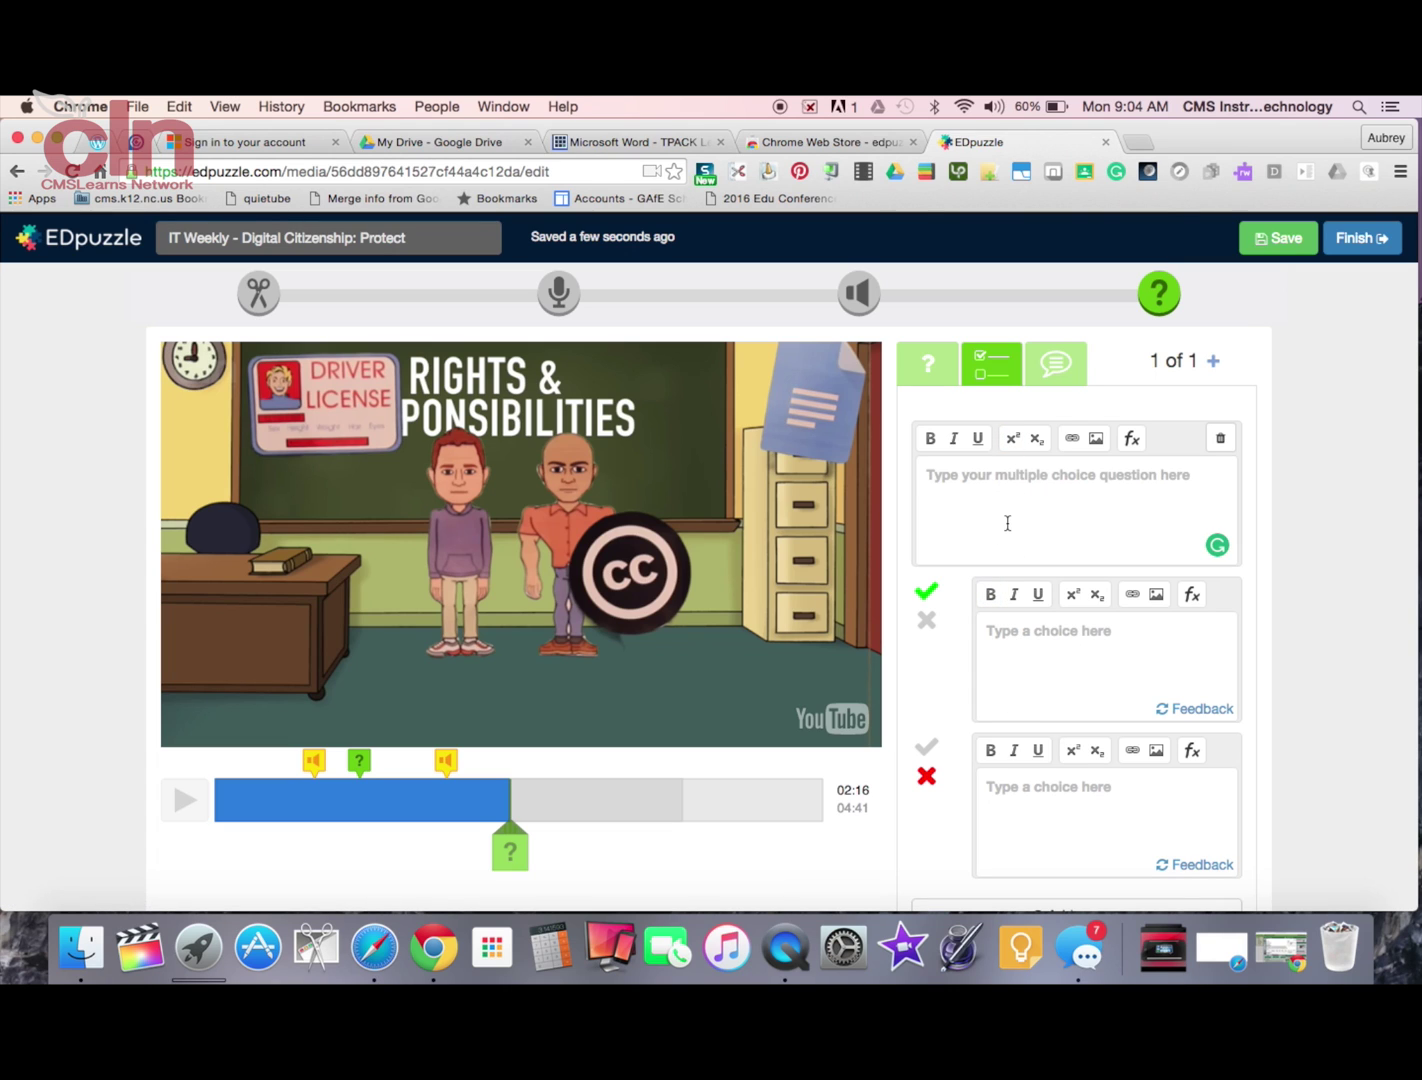
pyautogui.scroll(-1, 1027, 612)
pyautogui.scroll(-4, 1026, 610)
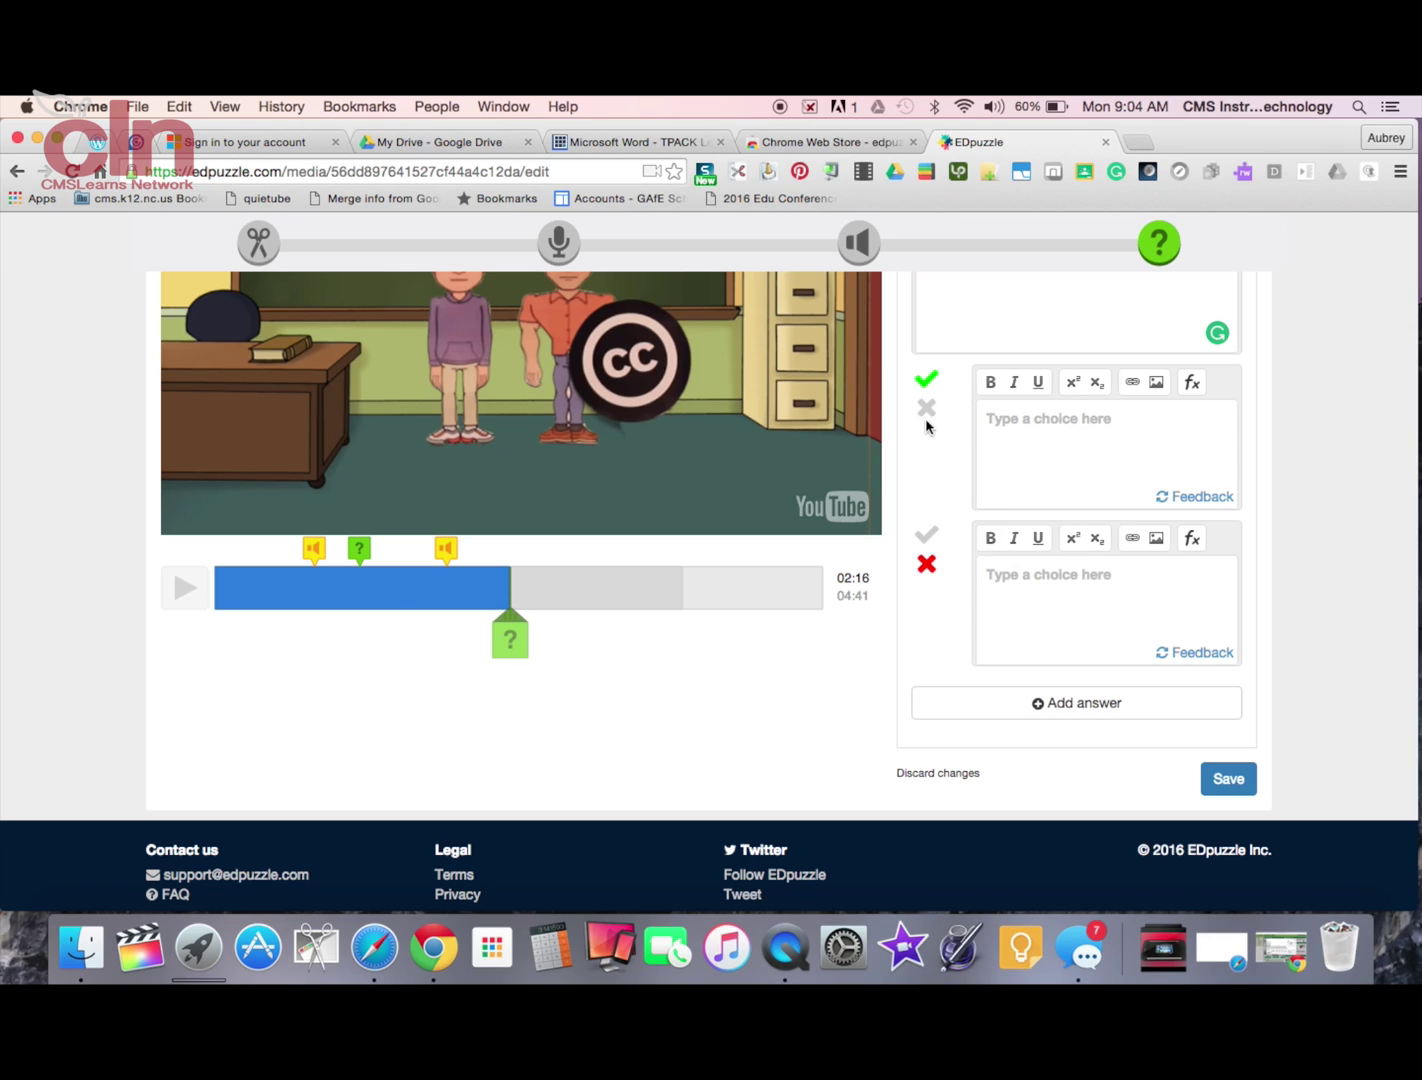
pyautogui.scroll(3, 937, 545)
pyautogui.scroll(1, 937, 545)
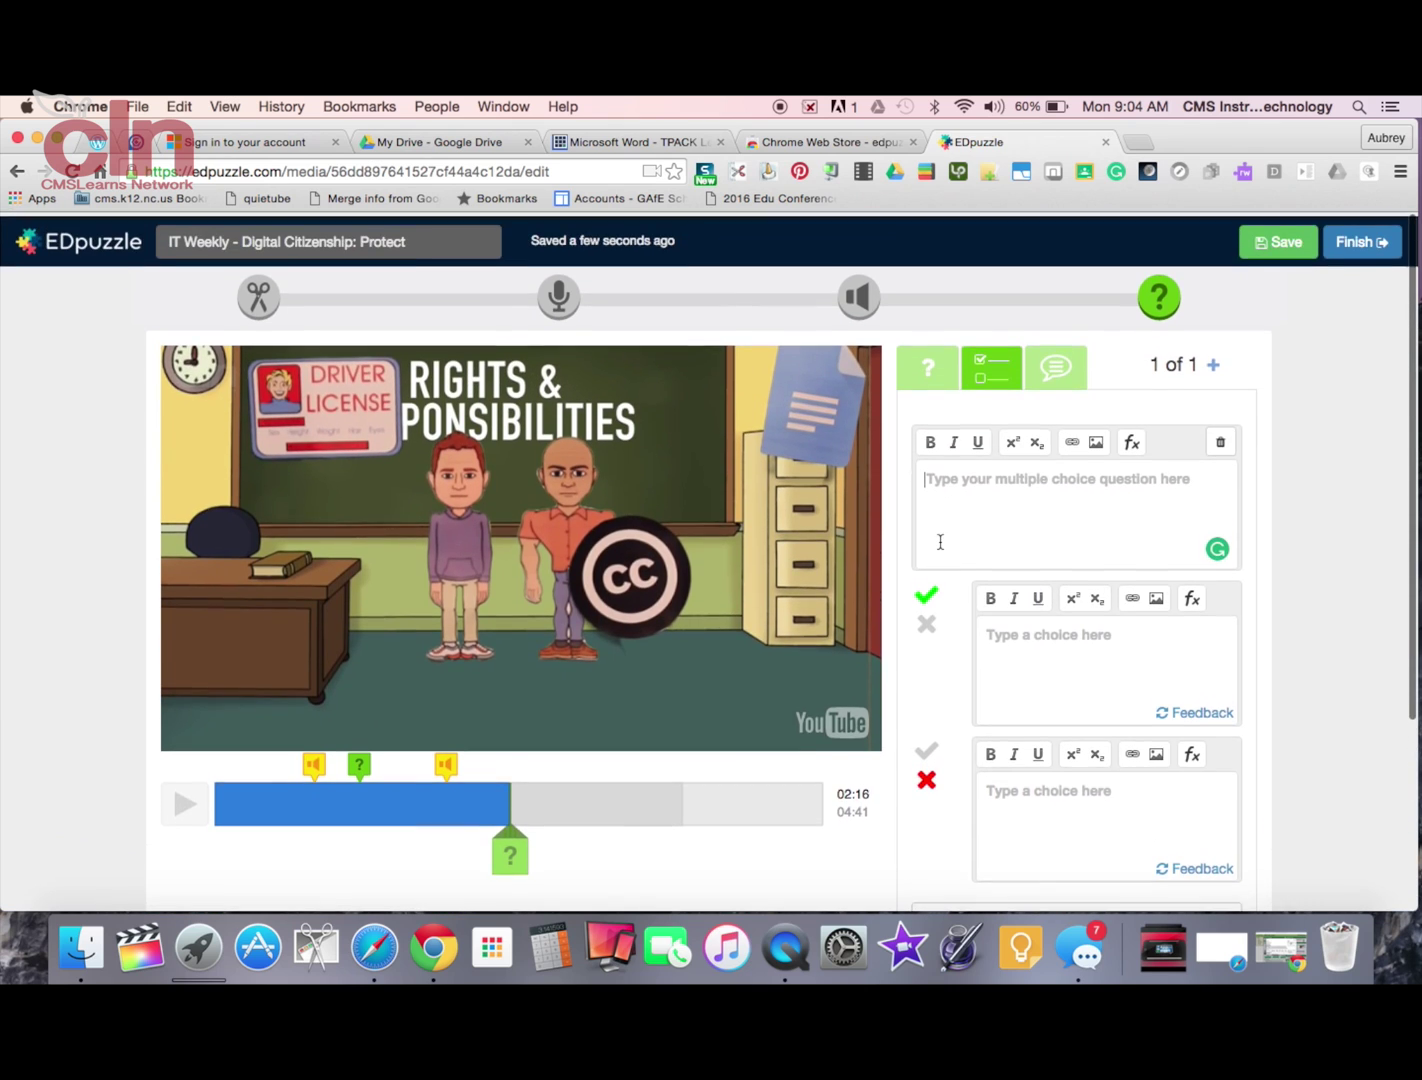
pyautogui.scroll(-2, 937, 542)
pyautogui.scroll(2, 939, 542)
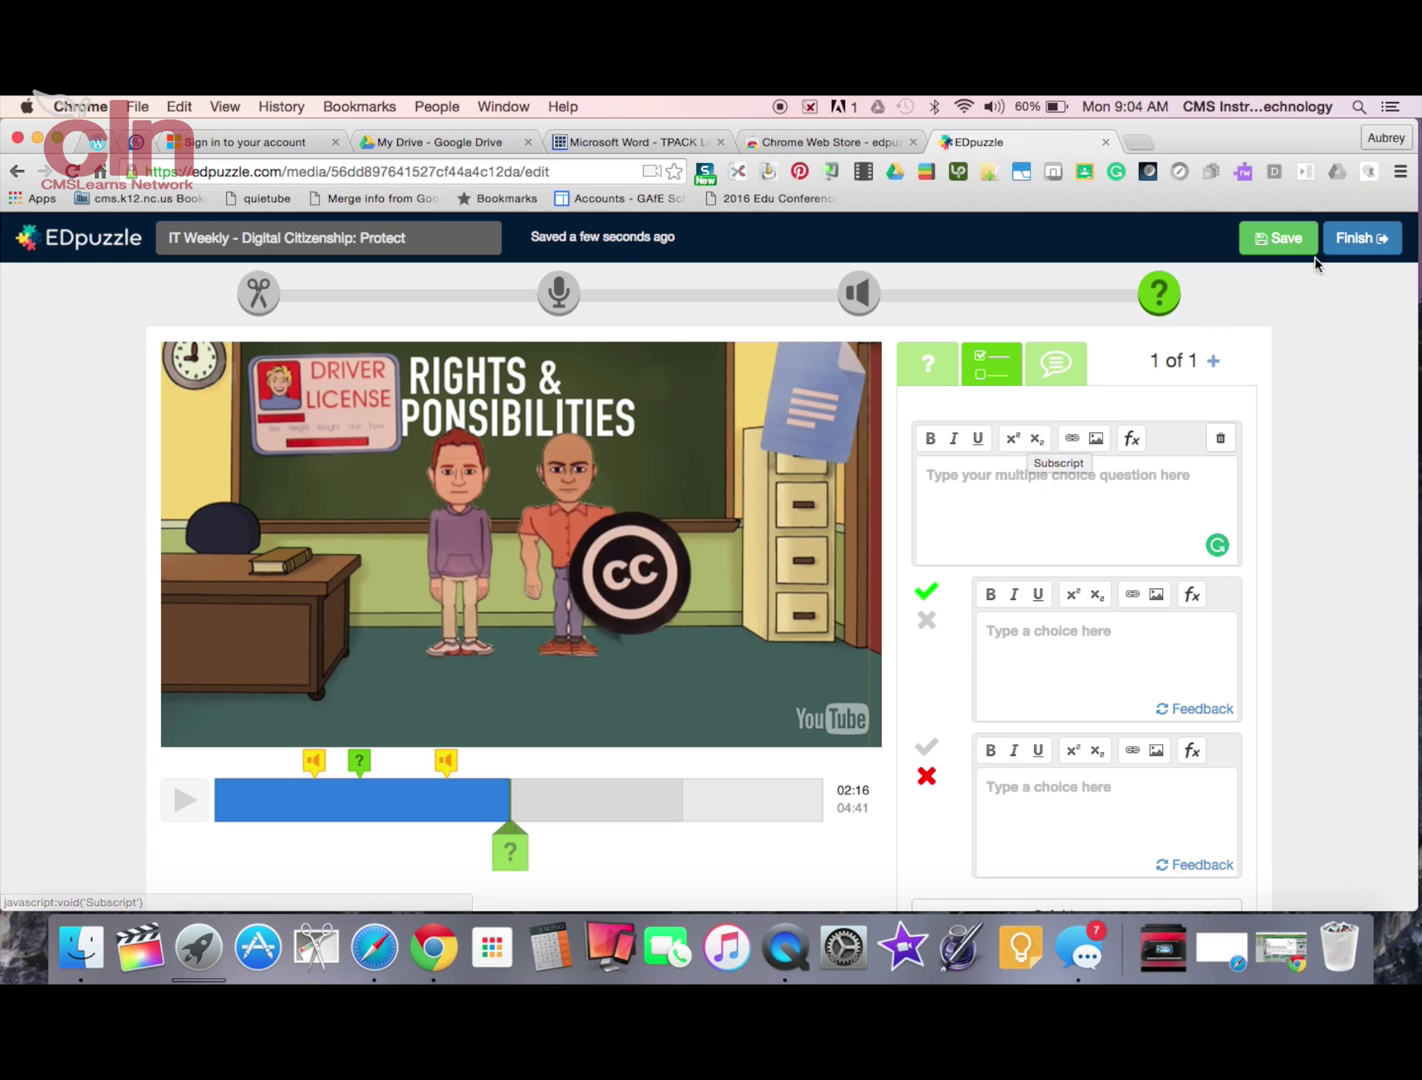
# Step: Finish the lesson and choose to share it with anyone instead of assigning it to a class
pyautogui.click(1350, 248)
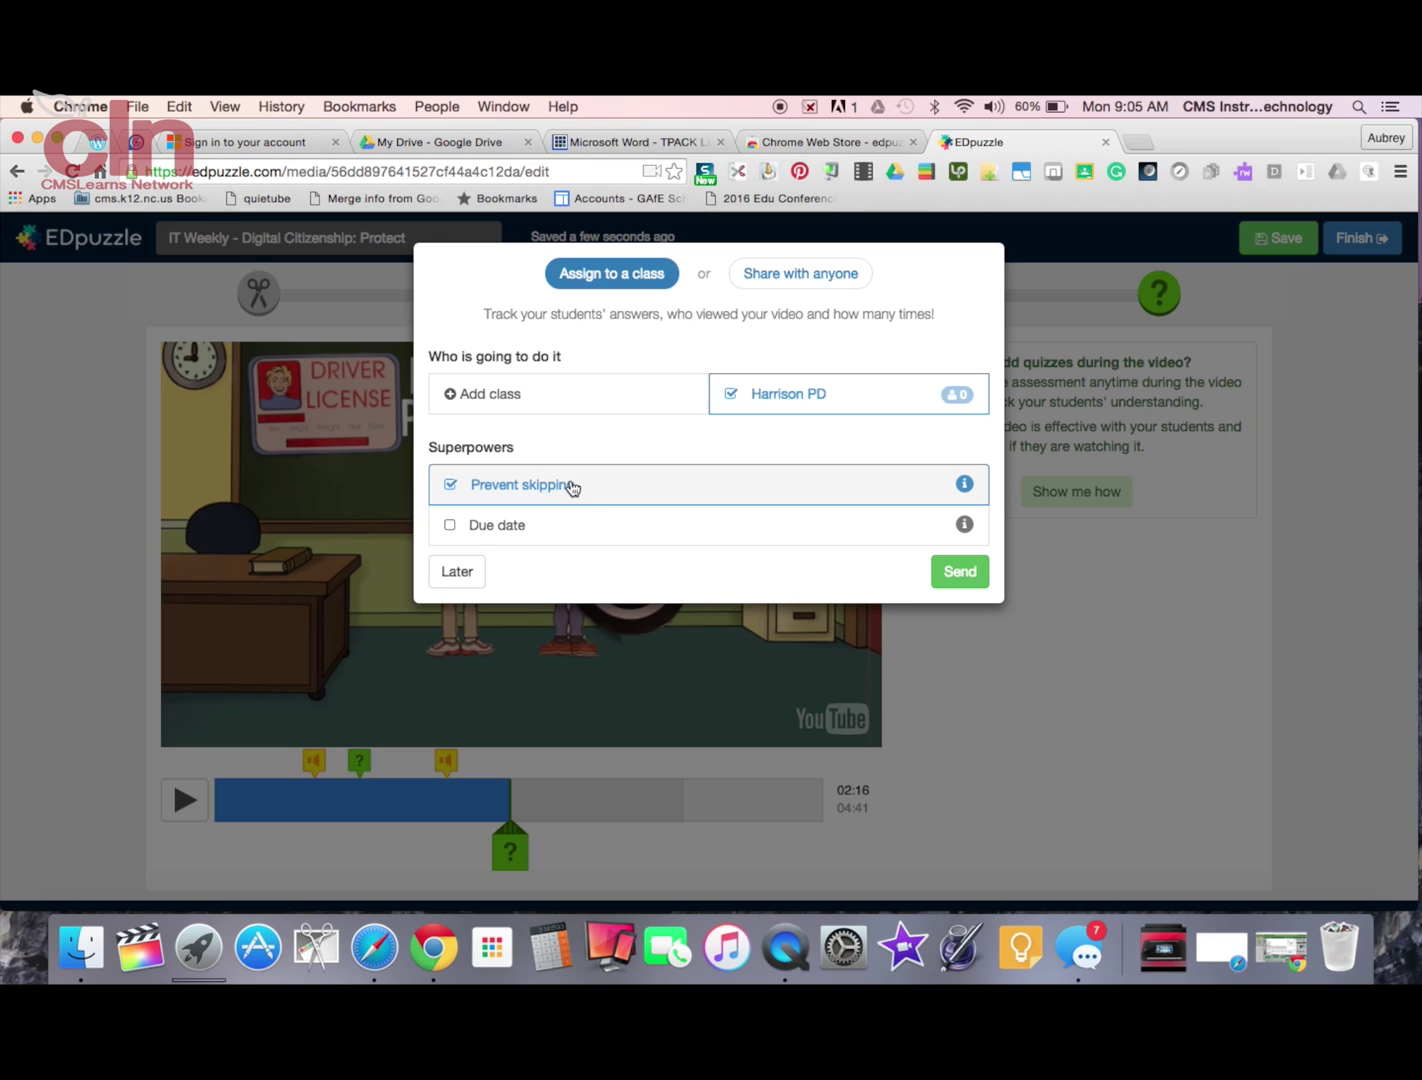
pyautogui.click(795, 274)
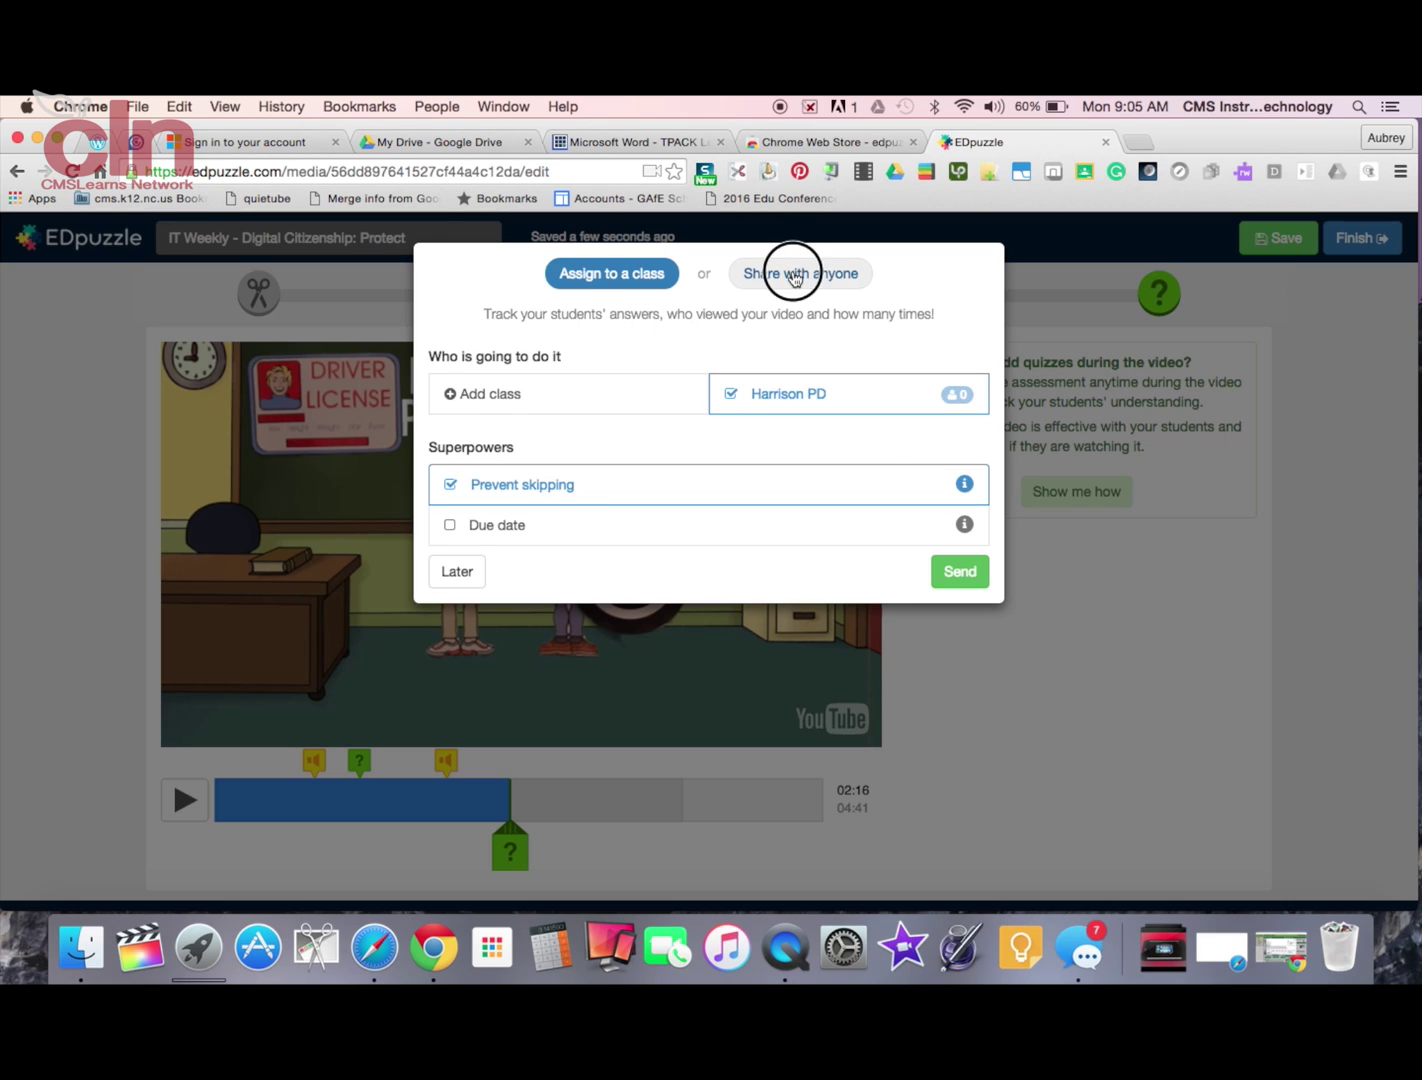